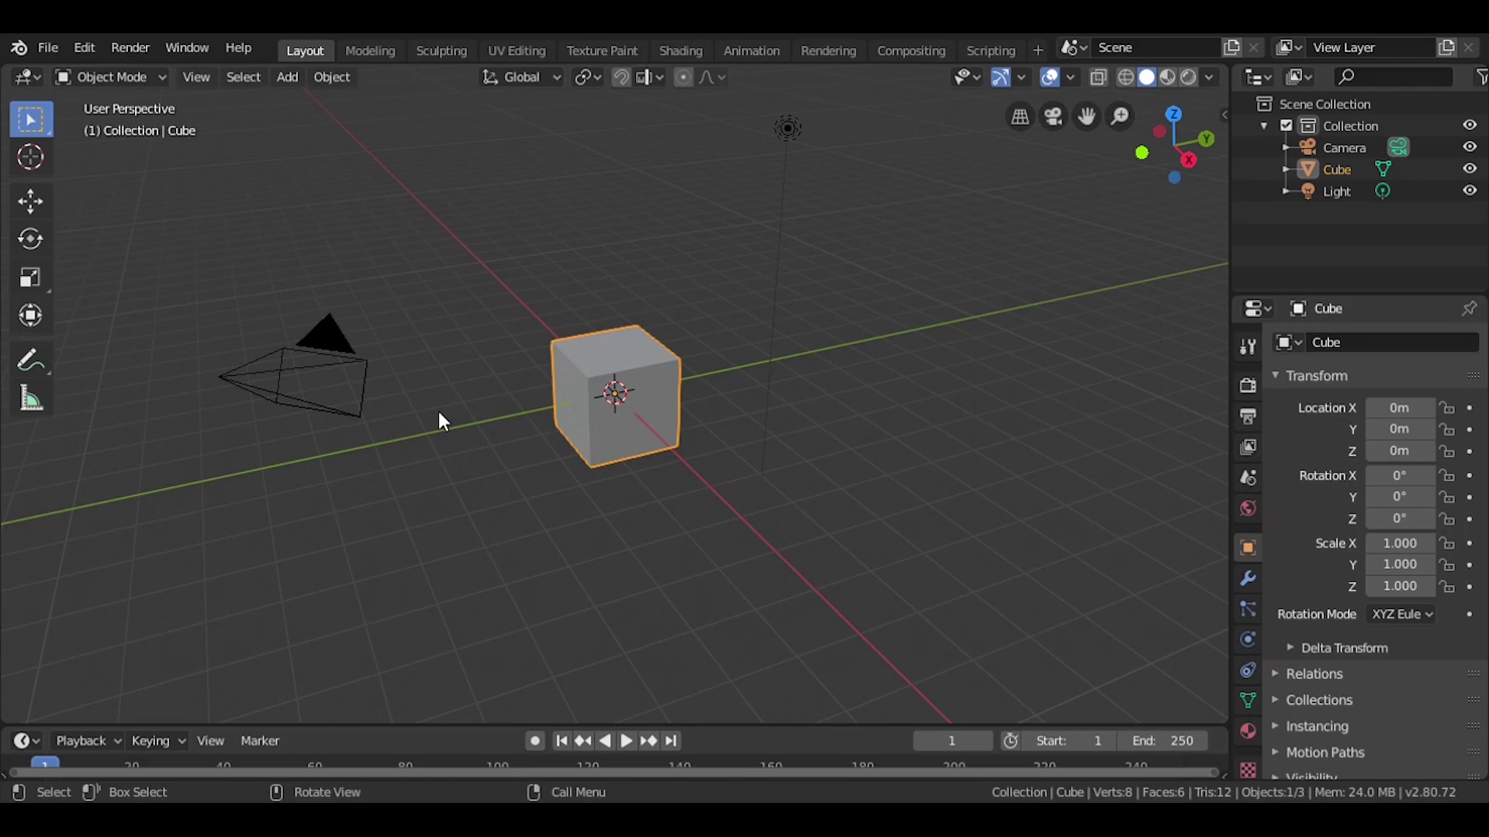
Orbit and zoom the view over the cube, briefly toggling Edit Mode
scroll(439, 419, "down", 8)
mouse_move(589, 346)
middle_mouse_down()
mouse_move(675, 421)
mouse_move(925, 355)
middle_mouse_up()
scroll(671, 421, "up", 5)
scroll(875, 356, "down", 5)
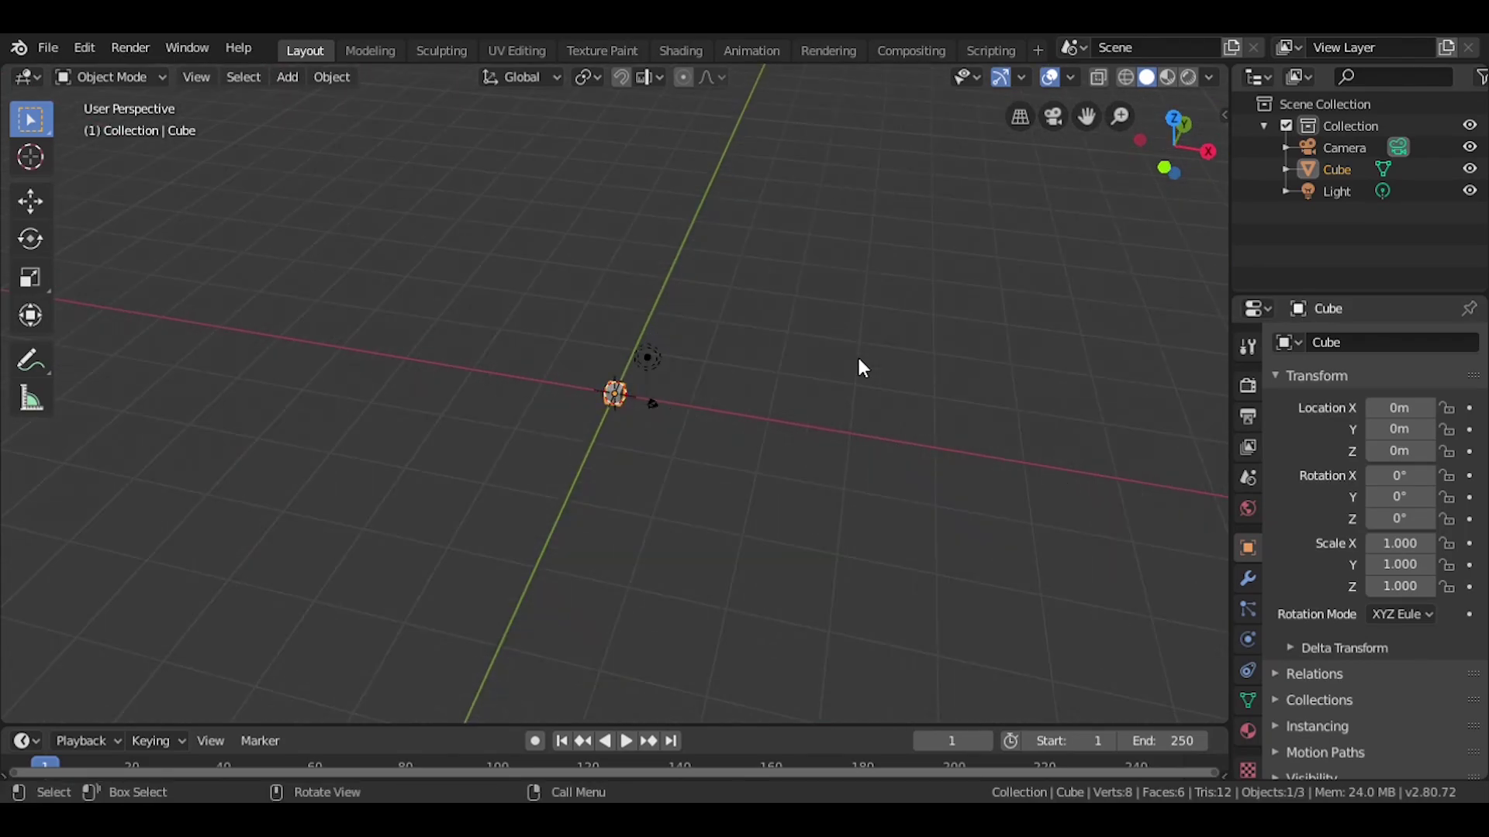
key("Tab")
key("grave")
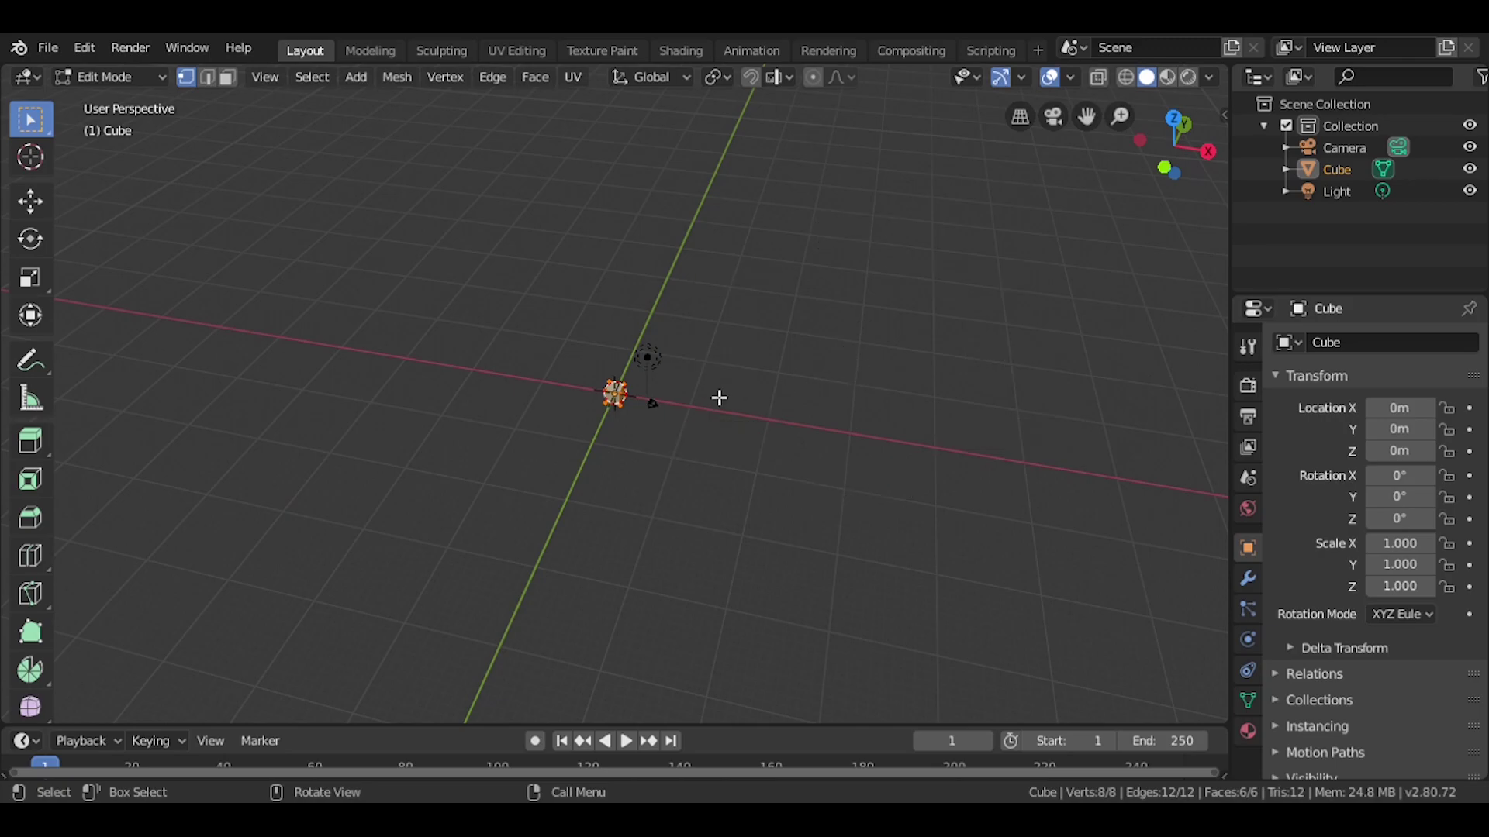
scroll(719, 398, "up", 5)
scroll(731, 406, "down", 3)
scroll(731, 406, "down", 1)
key("Tab")
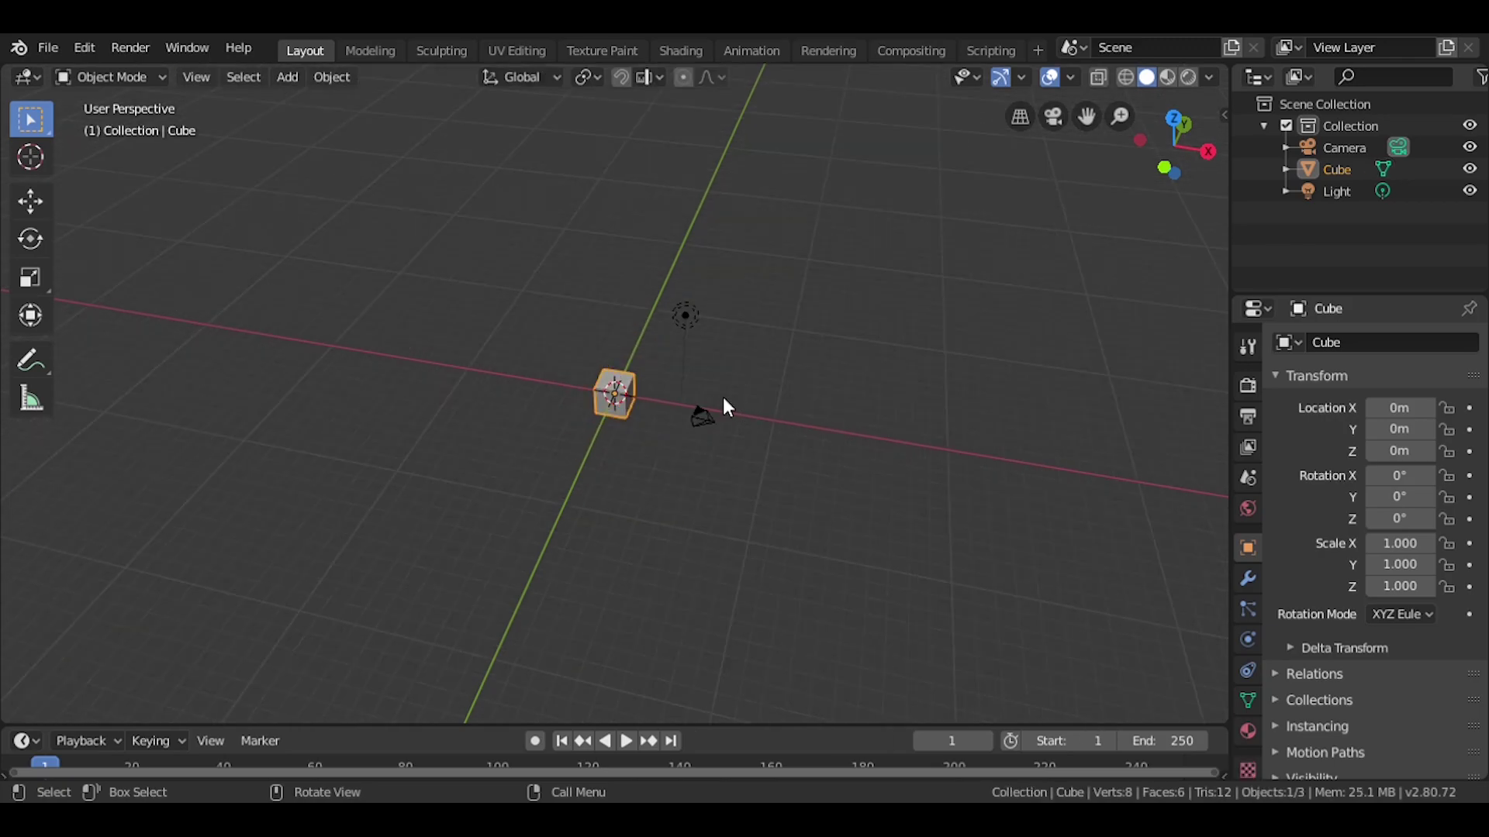
Stretch the cube vertically, raise it to 9.71 m, and scale it up evenly
key("s")
key("z")
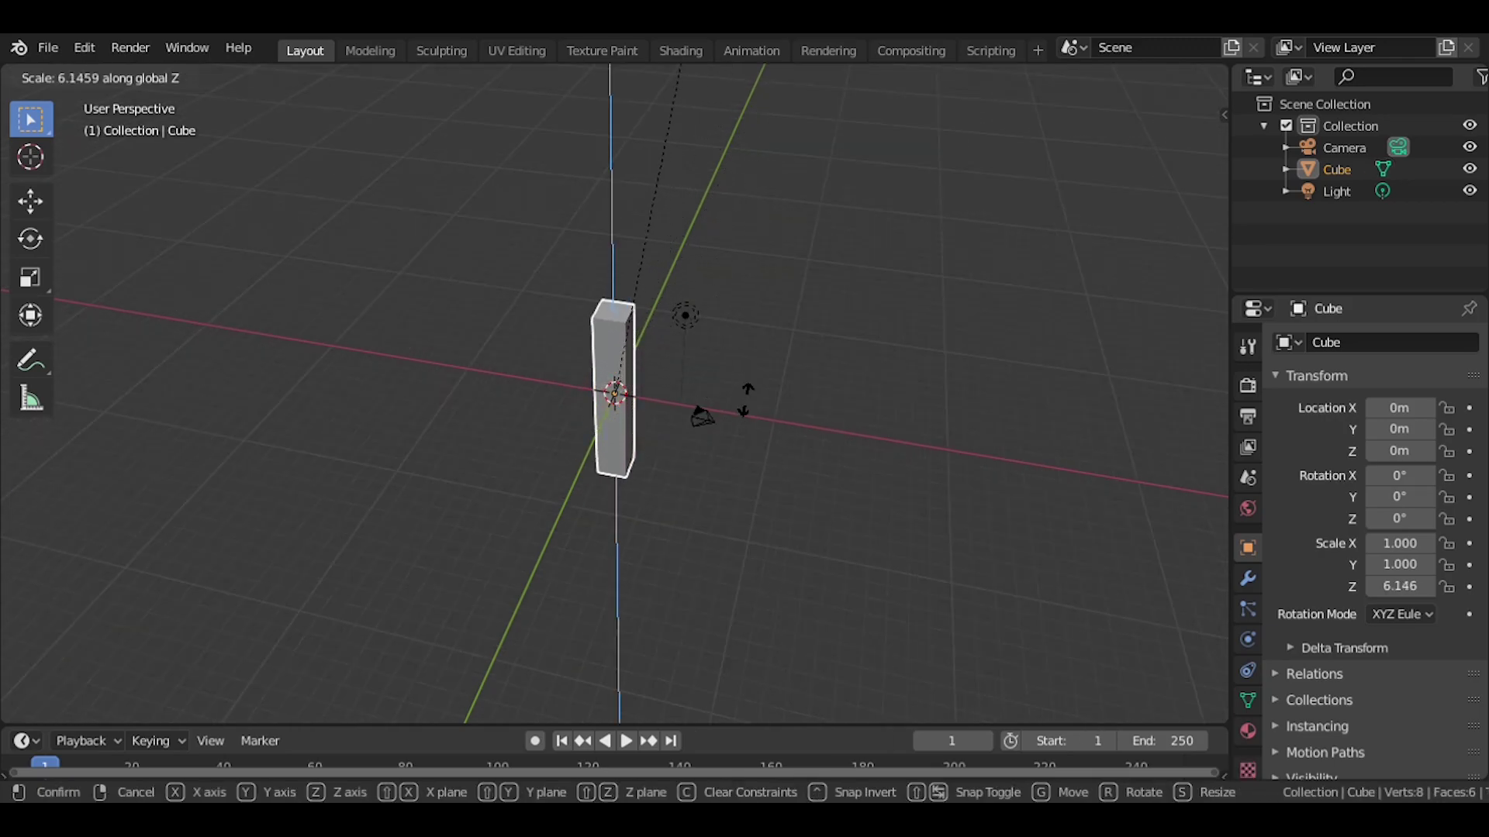
left_click(746, 116)
key("g")
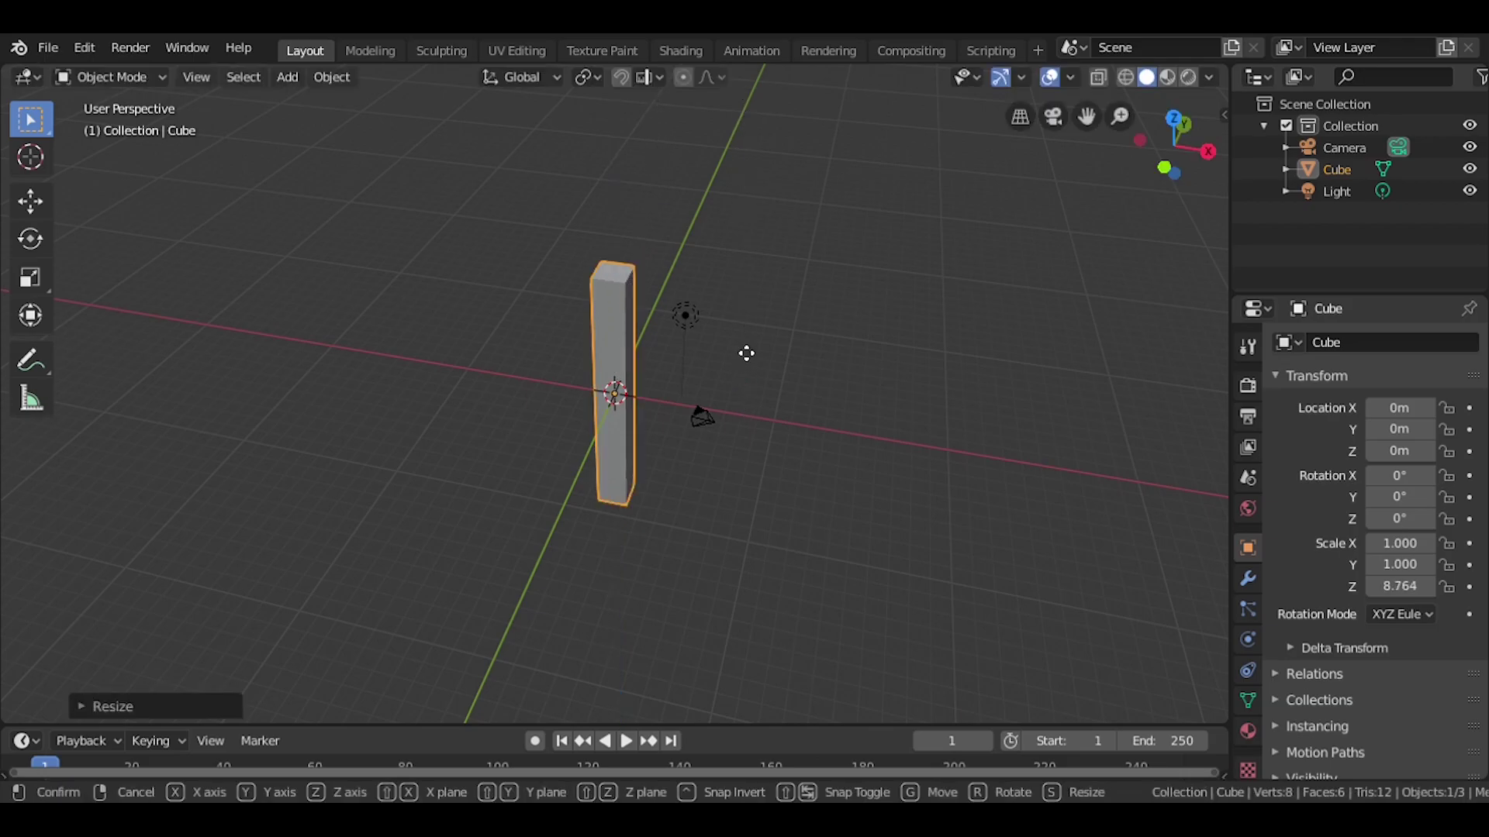
key("z")
left_click(746, 211)
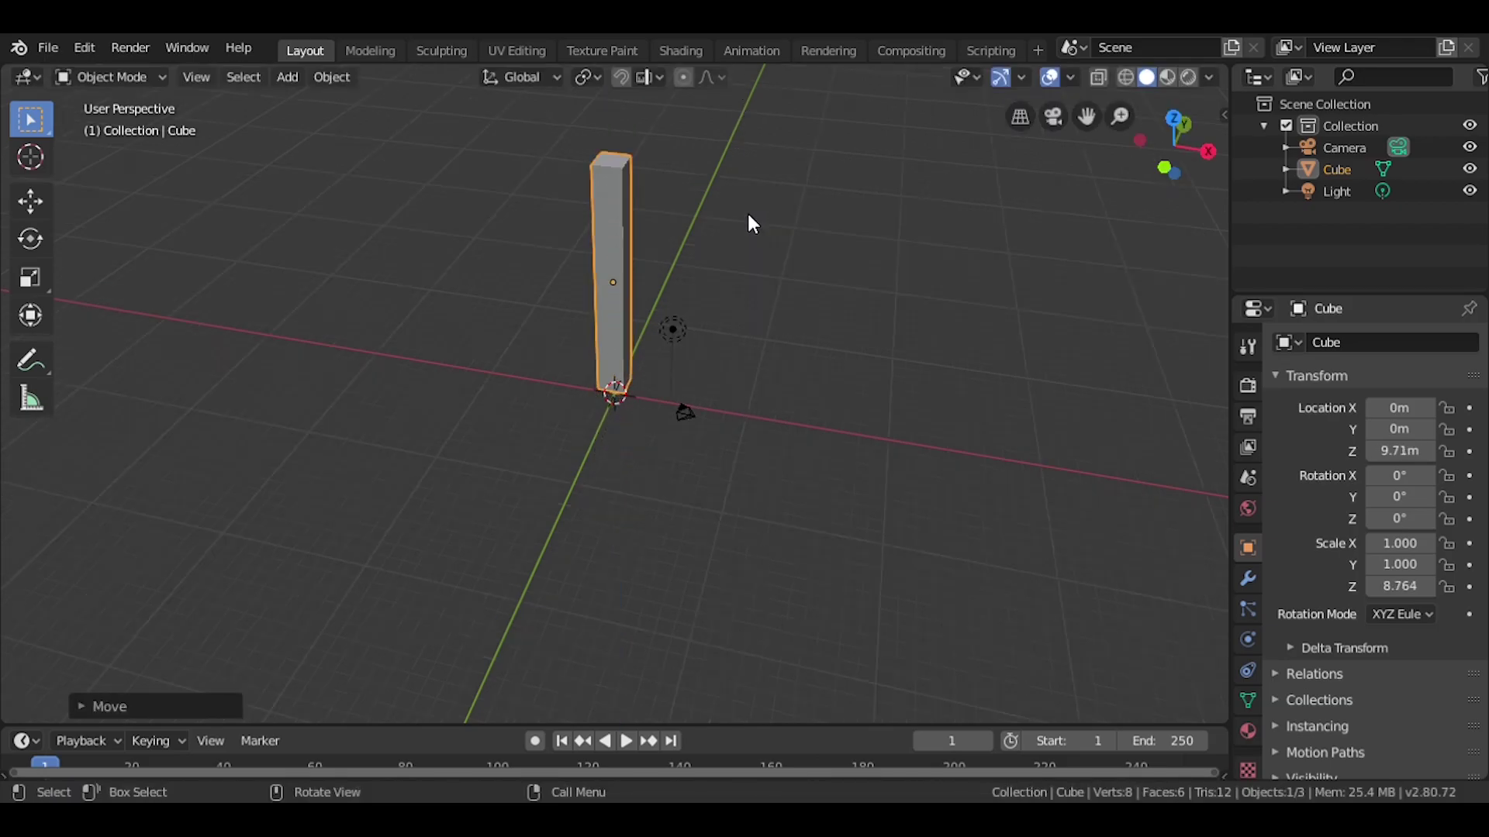
scroll(737, 264, "down", 2)
key("s")
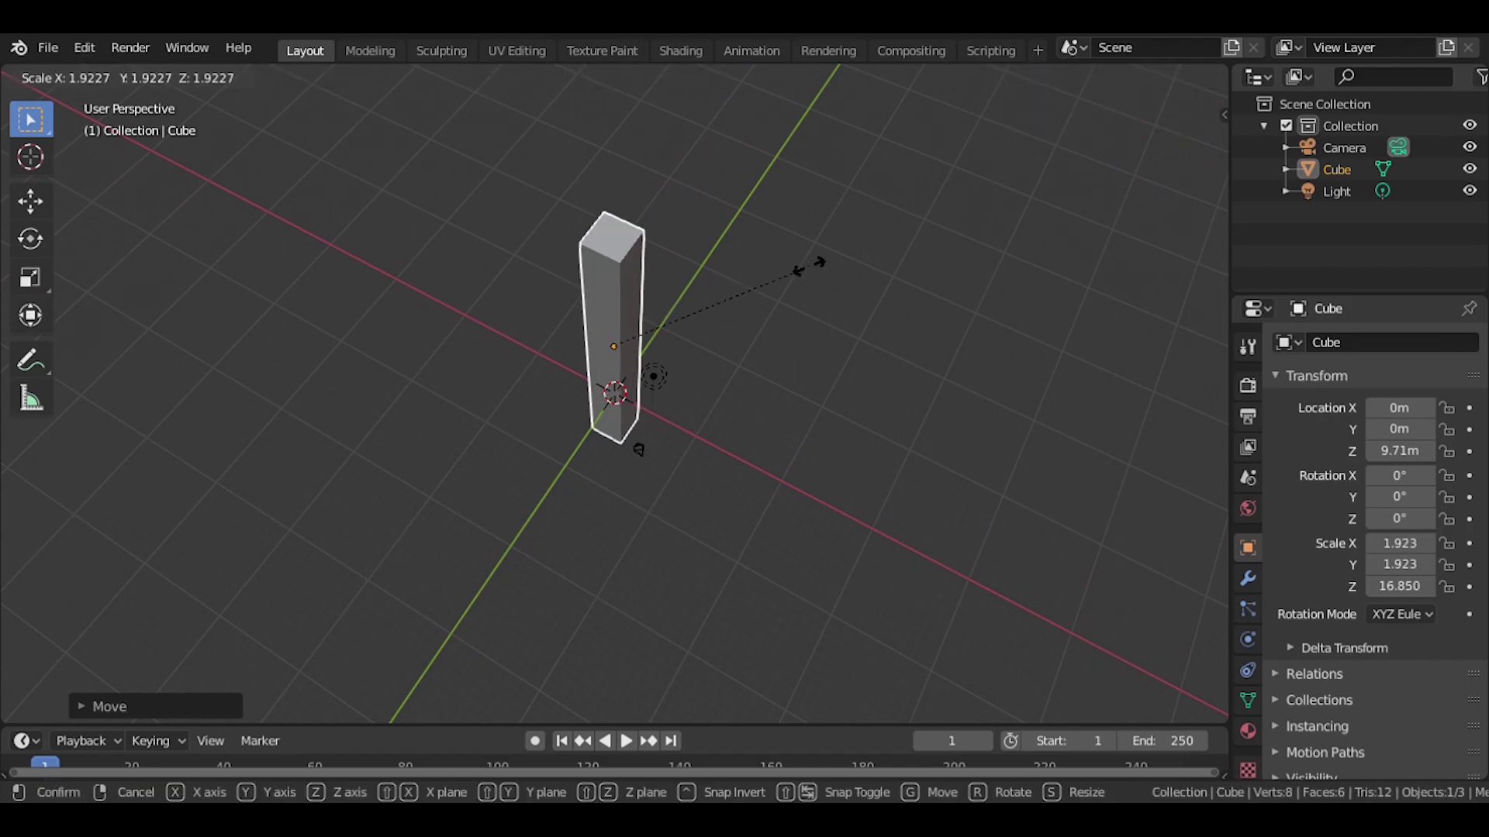
left_click(838, 249)
Raise the block to 18.957 m and widen it along X to 4.356
middle_click_drag(834, 276, 810, 296)
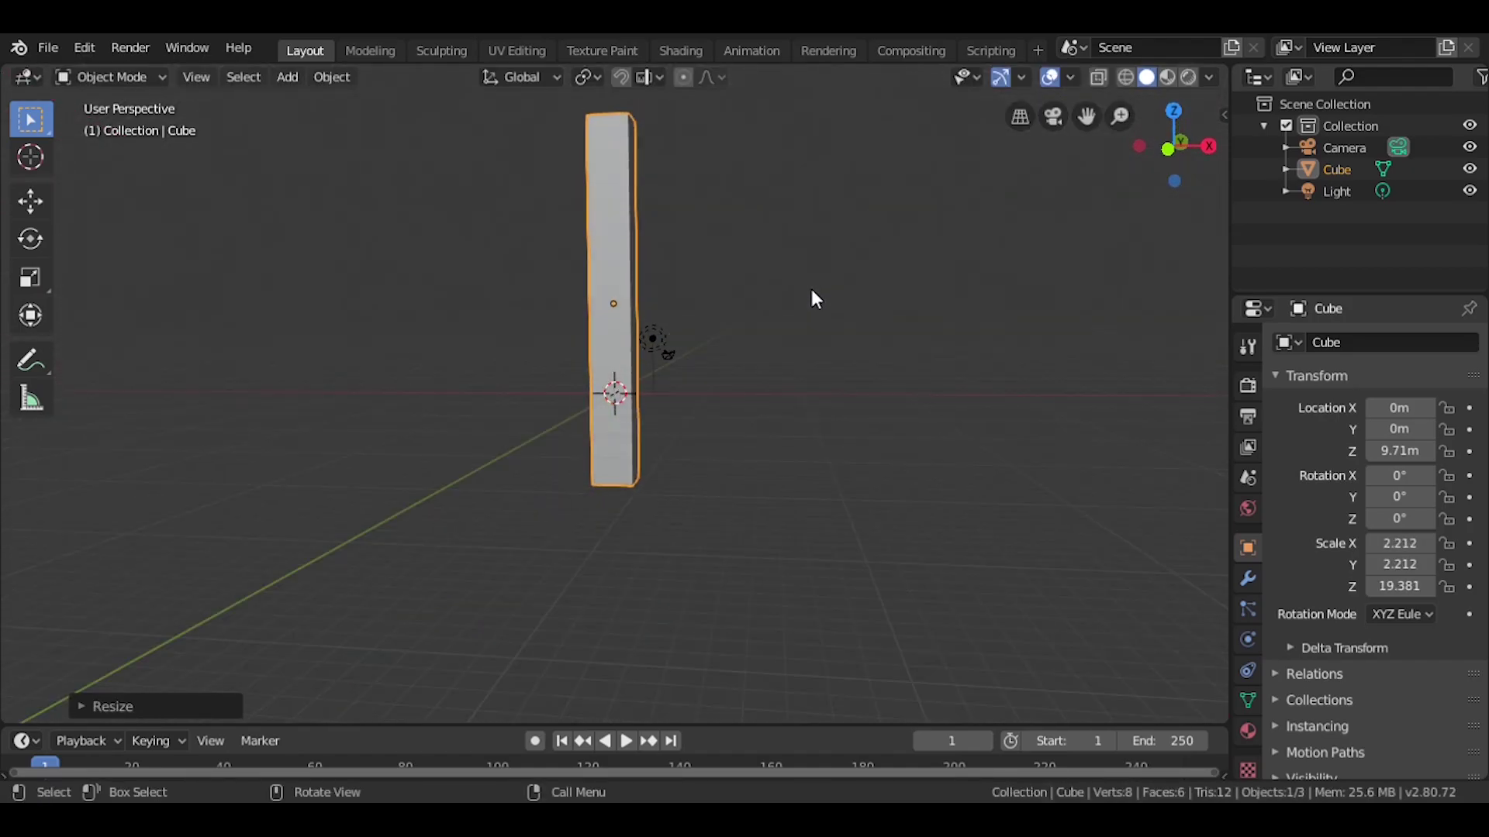
key("z")
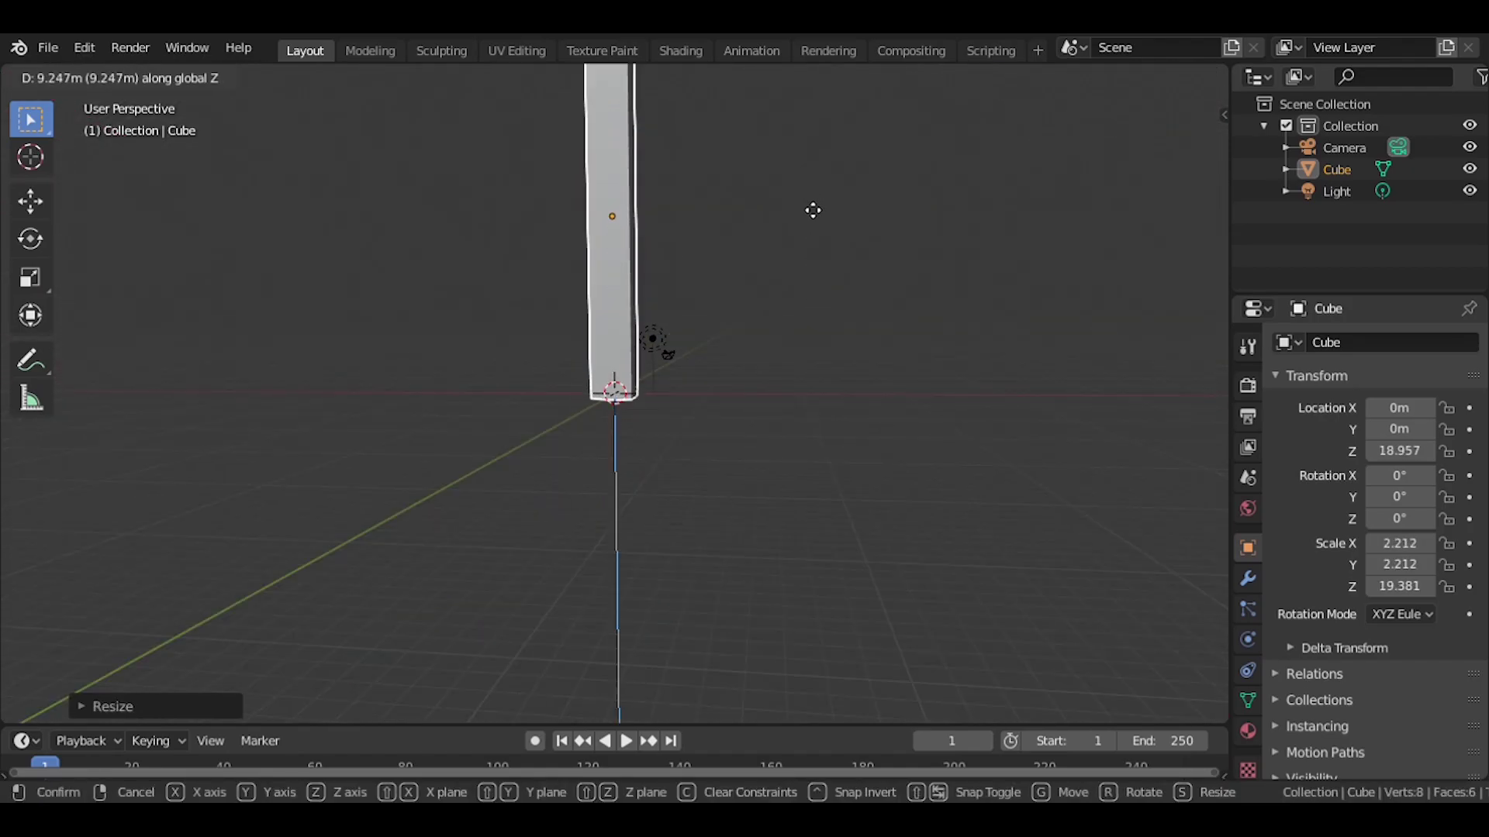
left_click(808, 206)
key("s")
key("x")
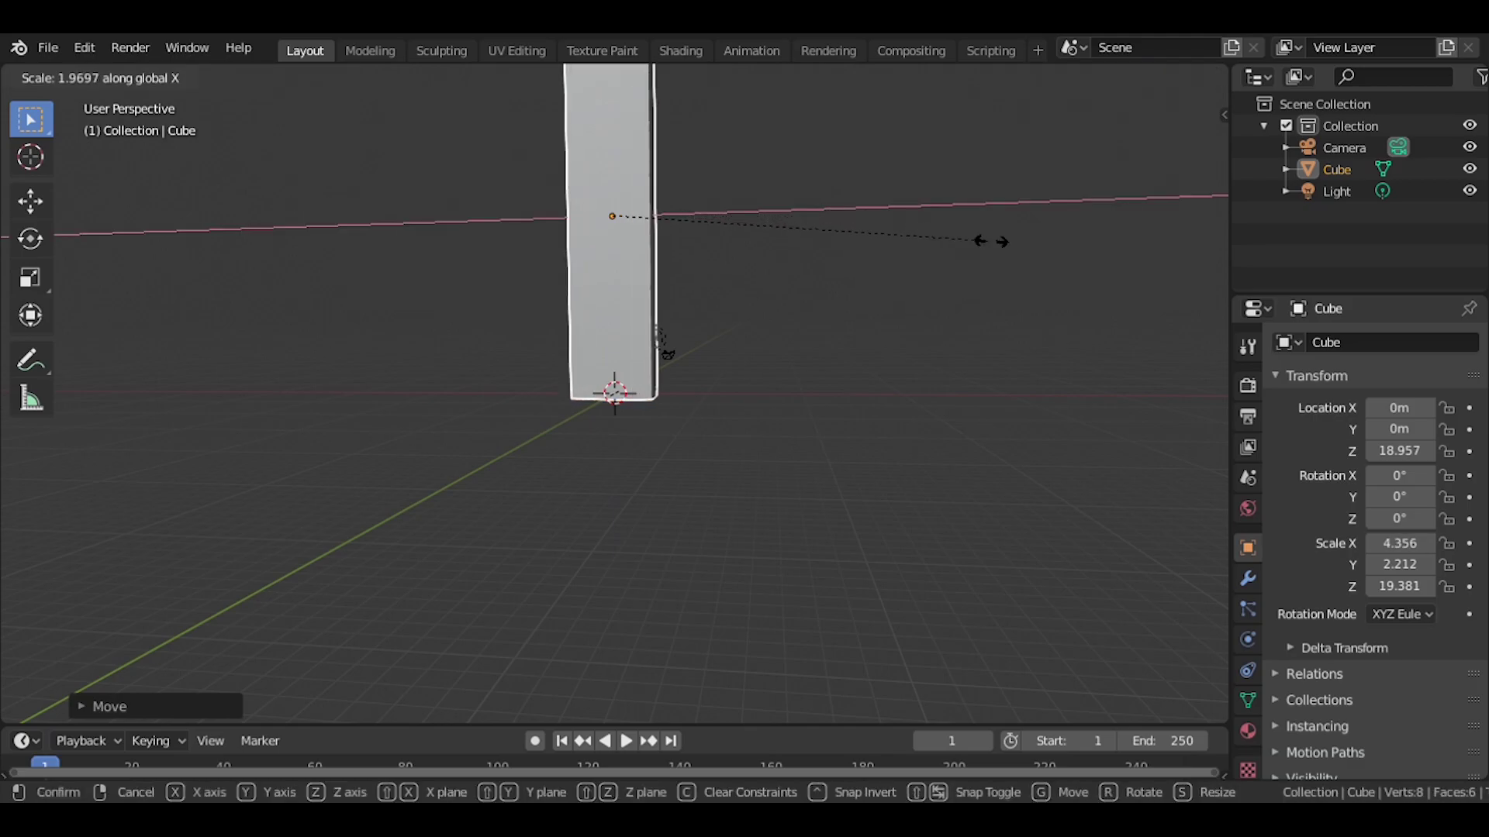
left_click(921, 277)
mouse_move(923, 281)
middle_mouse_down()
mouse_move(777, 369)
mouse_move(916, 435)
middle_mouse_up()
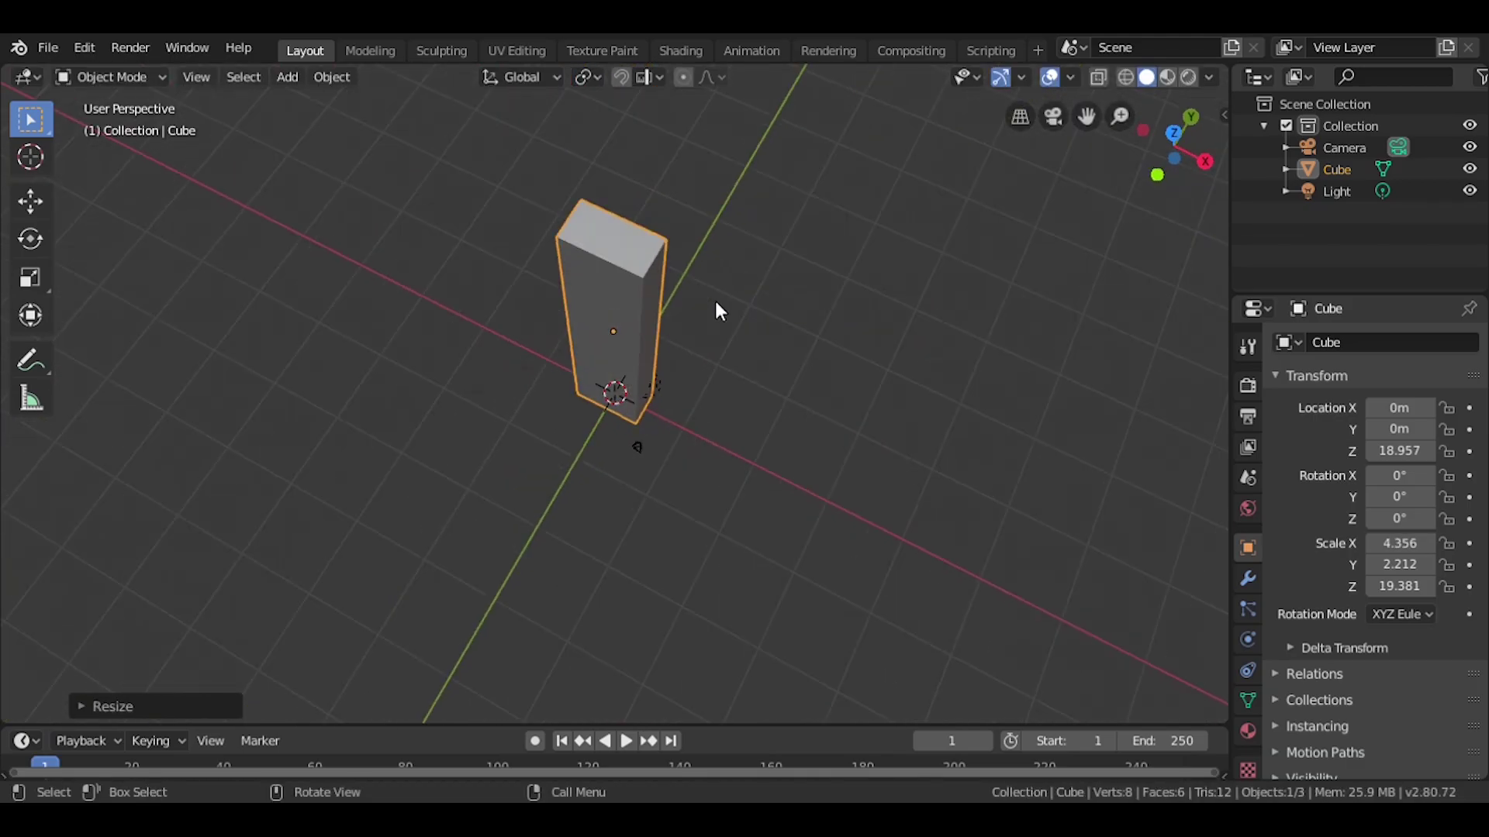
mouse_move(667, 263)
middle_mouse_down()
mouse_move(683, 366)
mouse_move(690, 310)
mouse_move(718, 378)
middle_mouse_up()
Select the tower's top face in Edit Mode, cancelling a trial rotation
key("Tab")
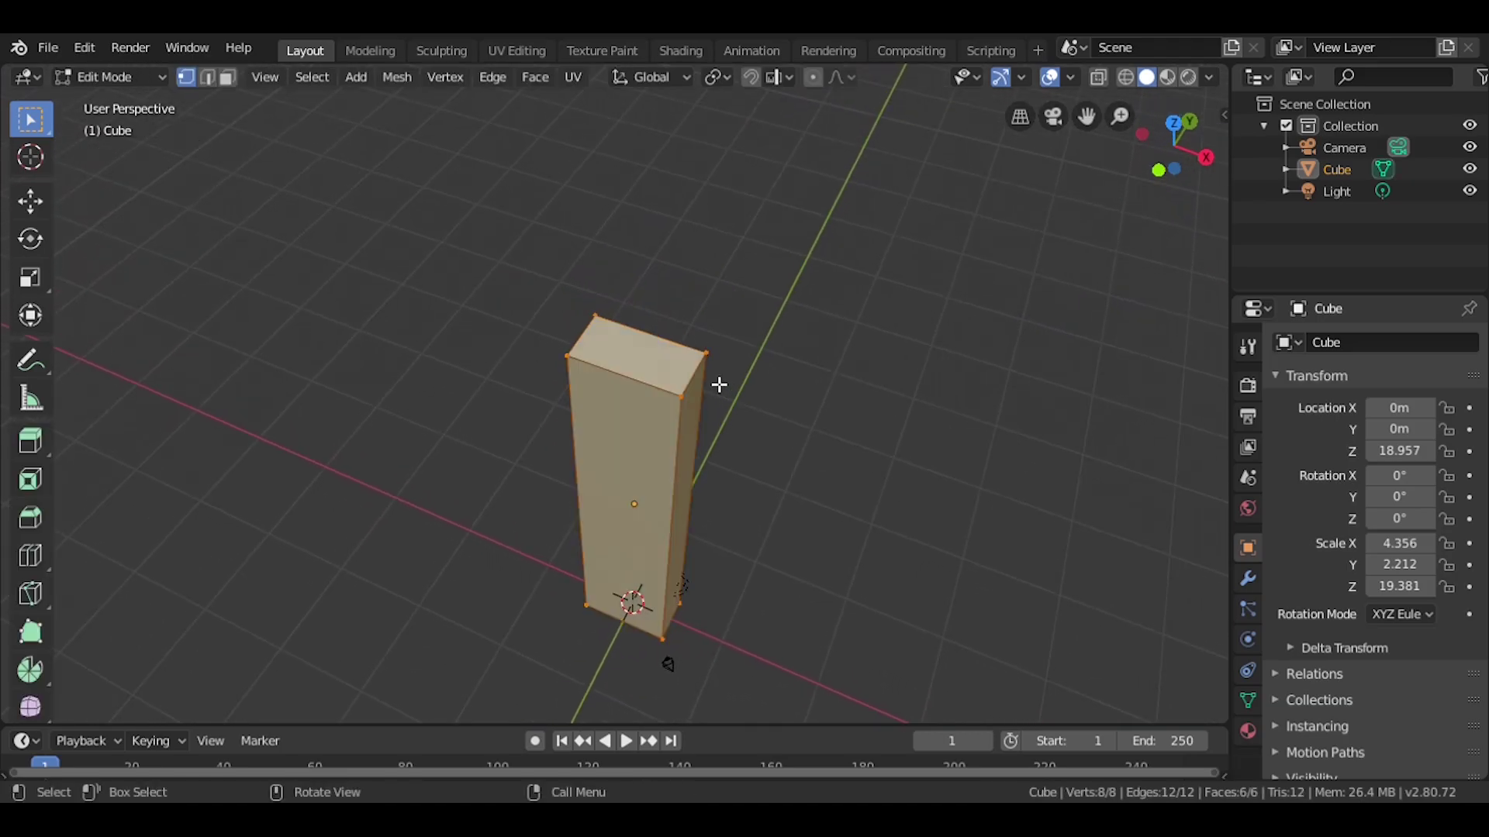
left_click(508, 239)
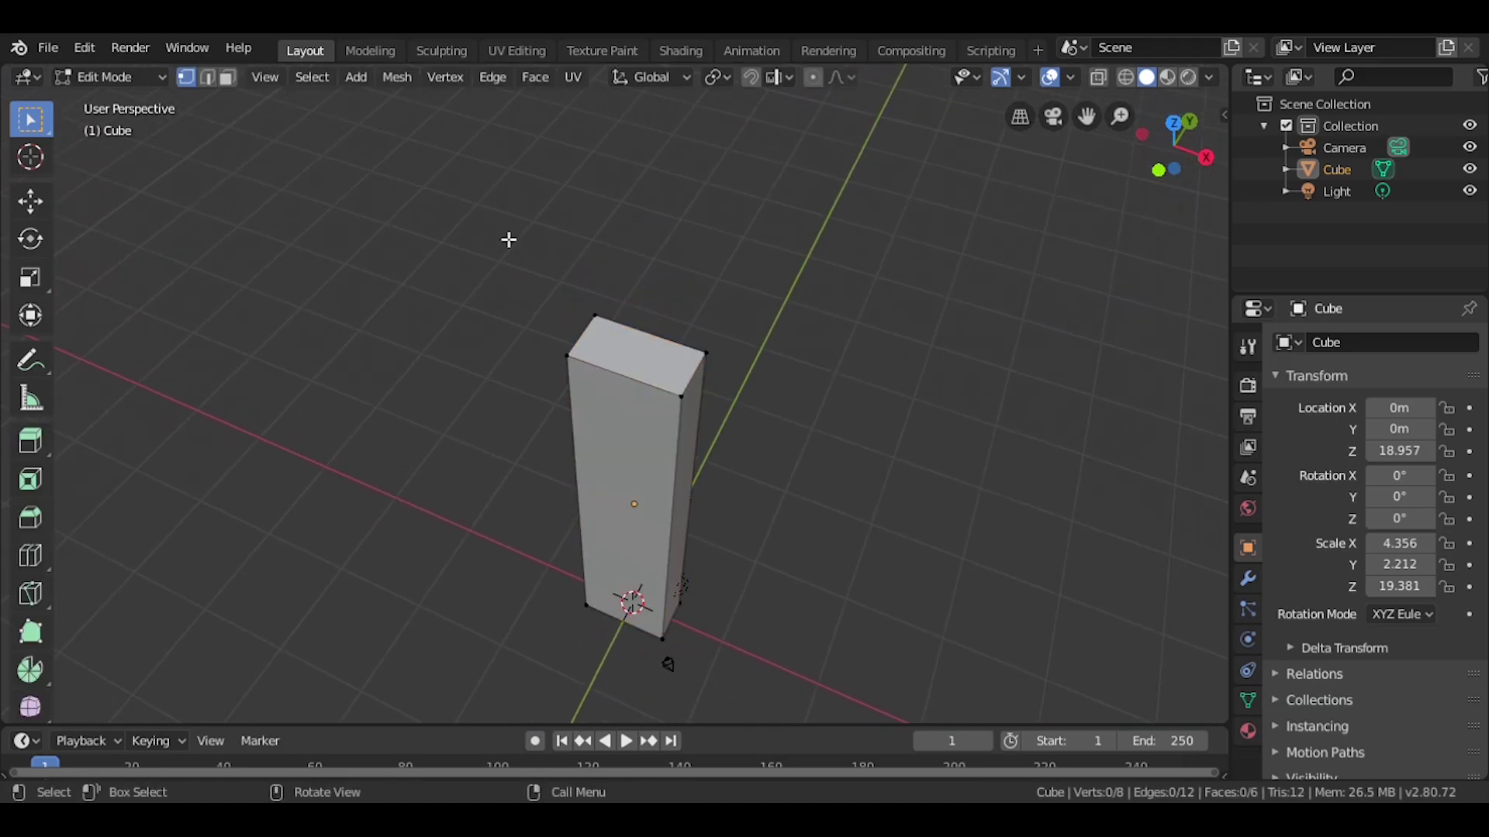
left_click(700, 375)
key("r")
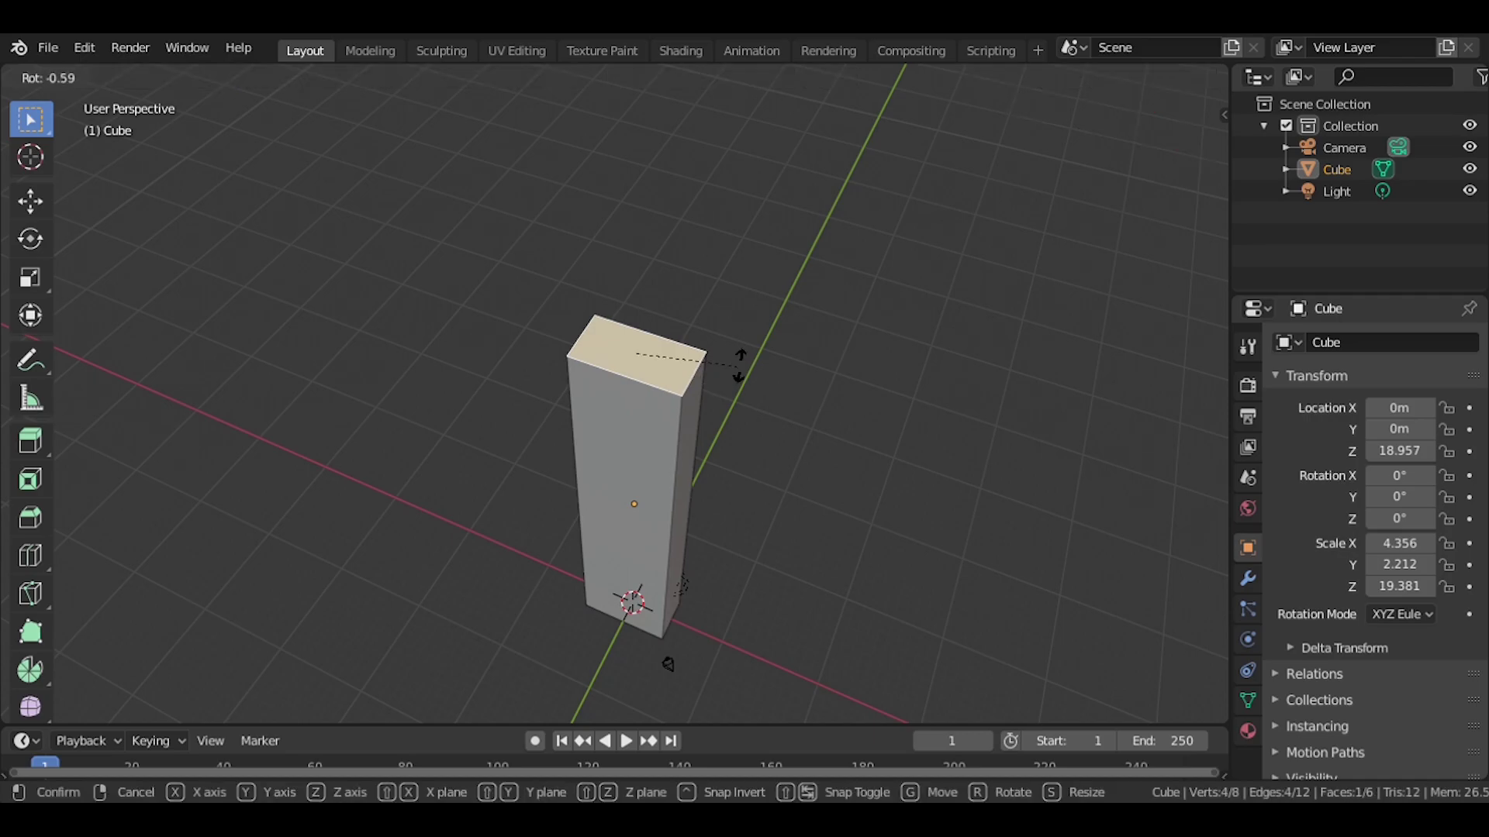
right_click(726, 359)
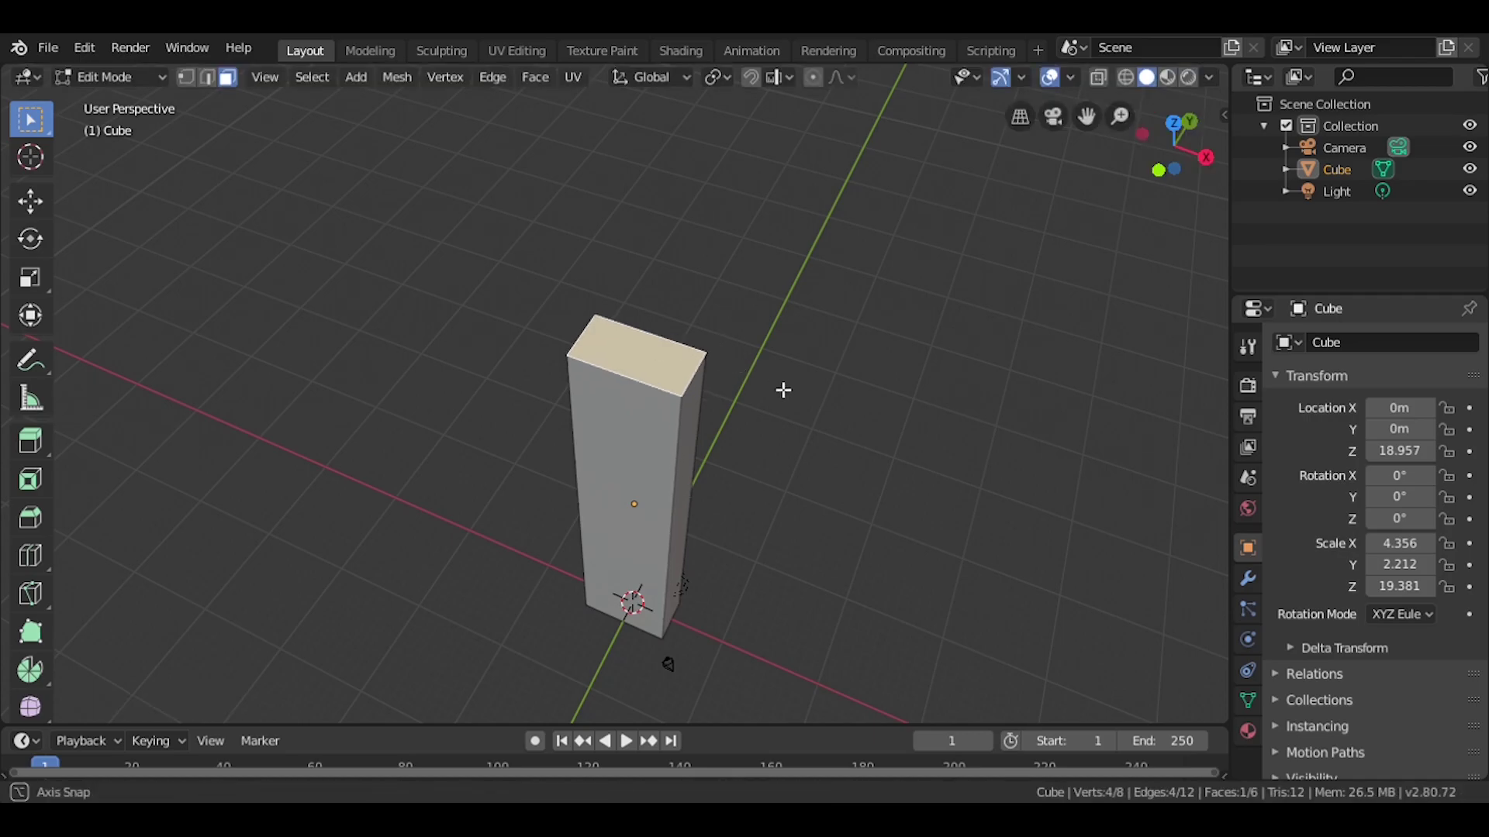
mouse_move(784, 392)
middle_mouse_down()
mouse_move(700, 363)
mouse_move(823, 439)
middle_mouse_up()
scroll(824, 439, "up", 4)
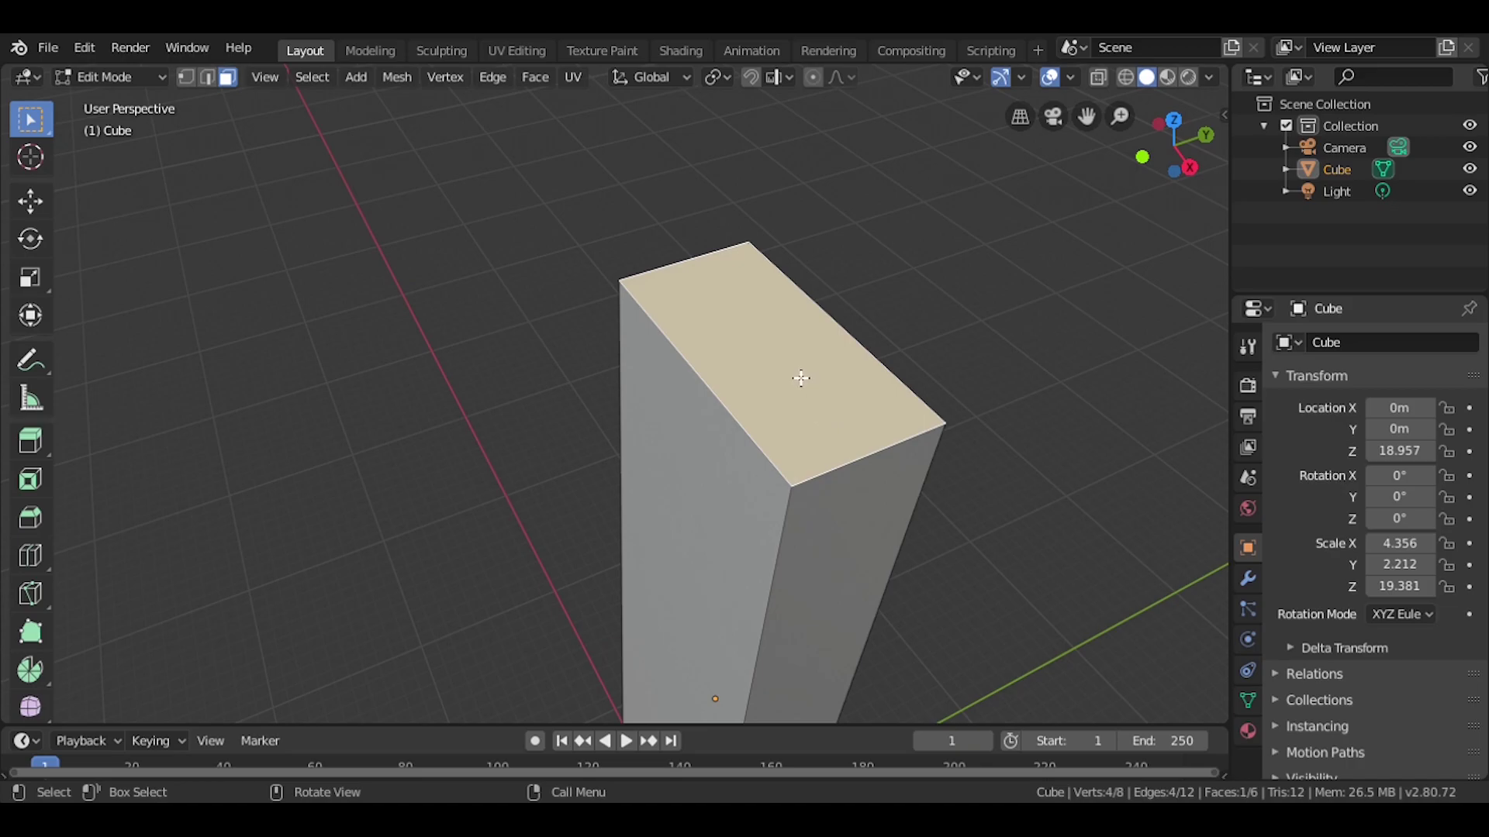
Extrude the top face upward and transform it so the tower tapers
key("e")
left_click(807, 346)
key("s")
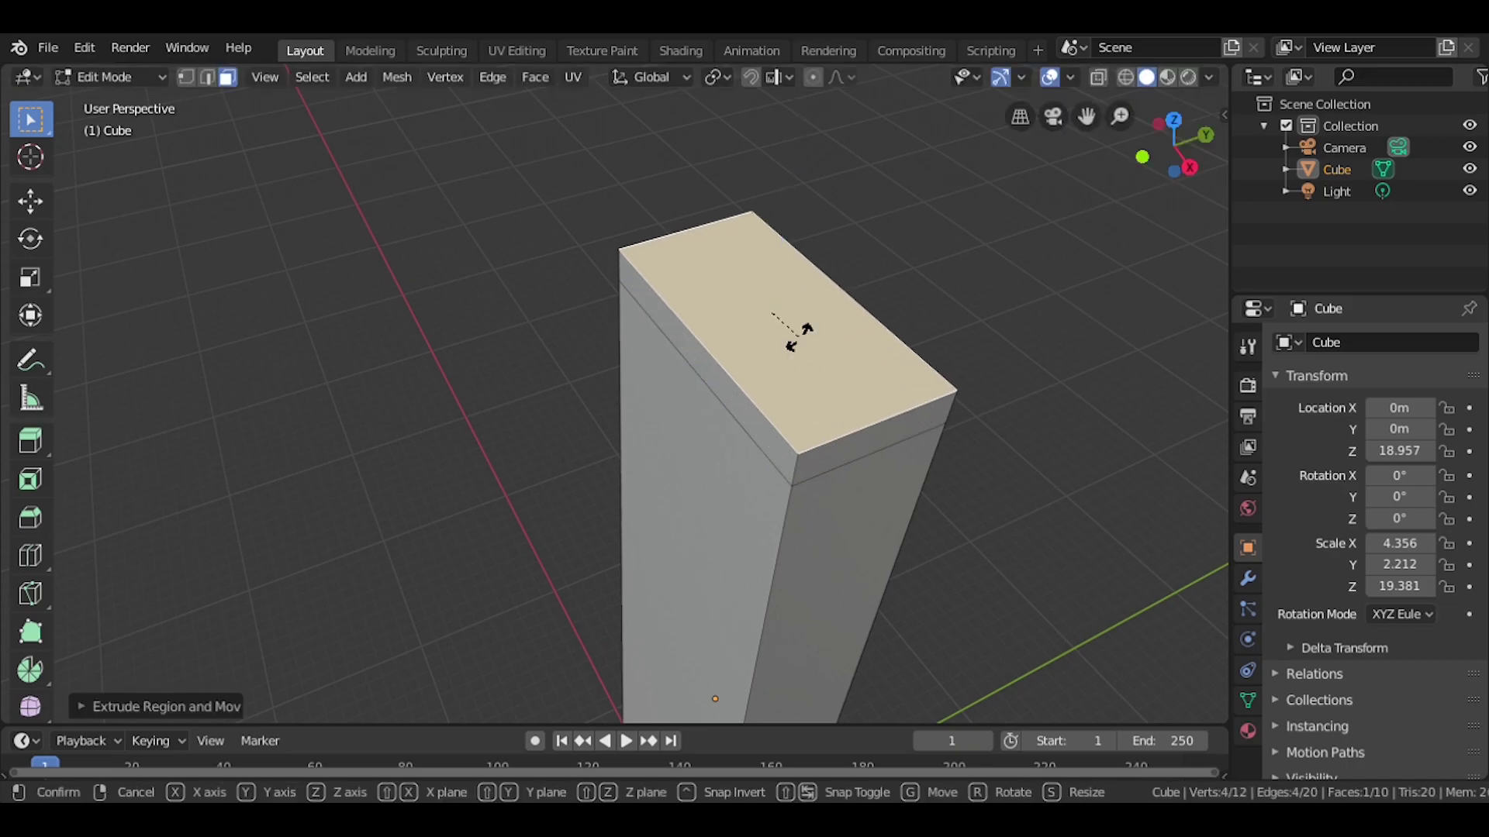
key("r")
key("x")
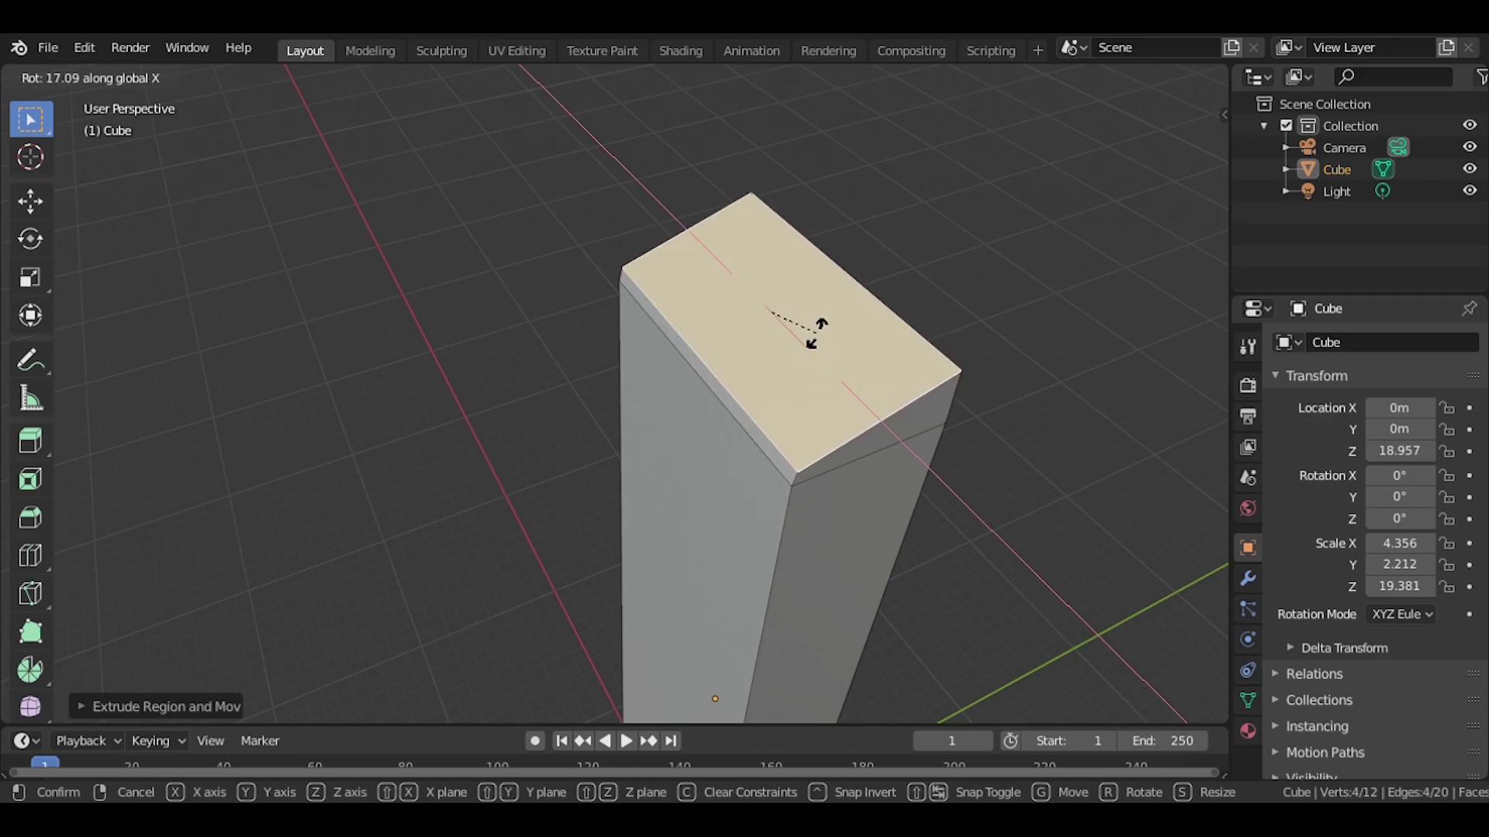
key("Escape")
Check the tower's side face in Edit Mode, then orbit to look down on it
key("Tab")
scroll(815, 371, "down", 4)
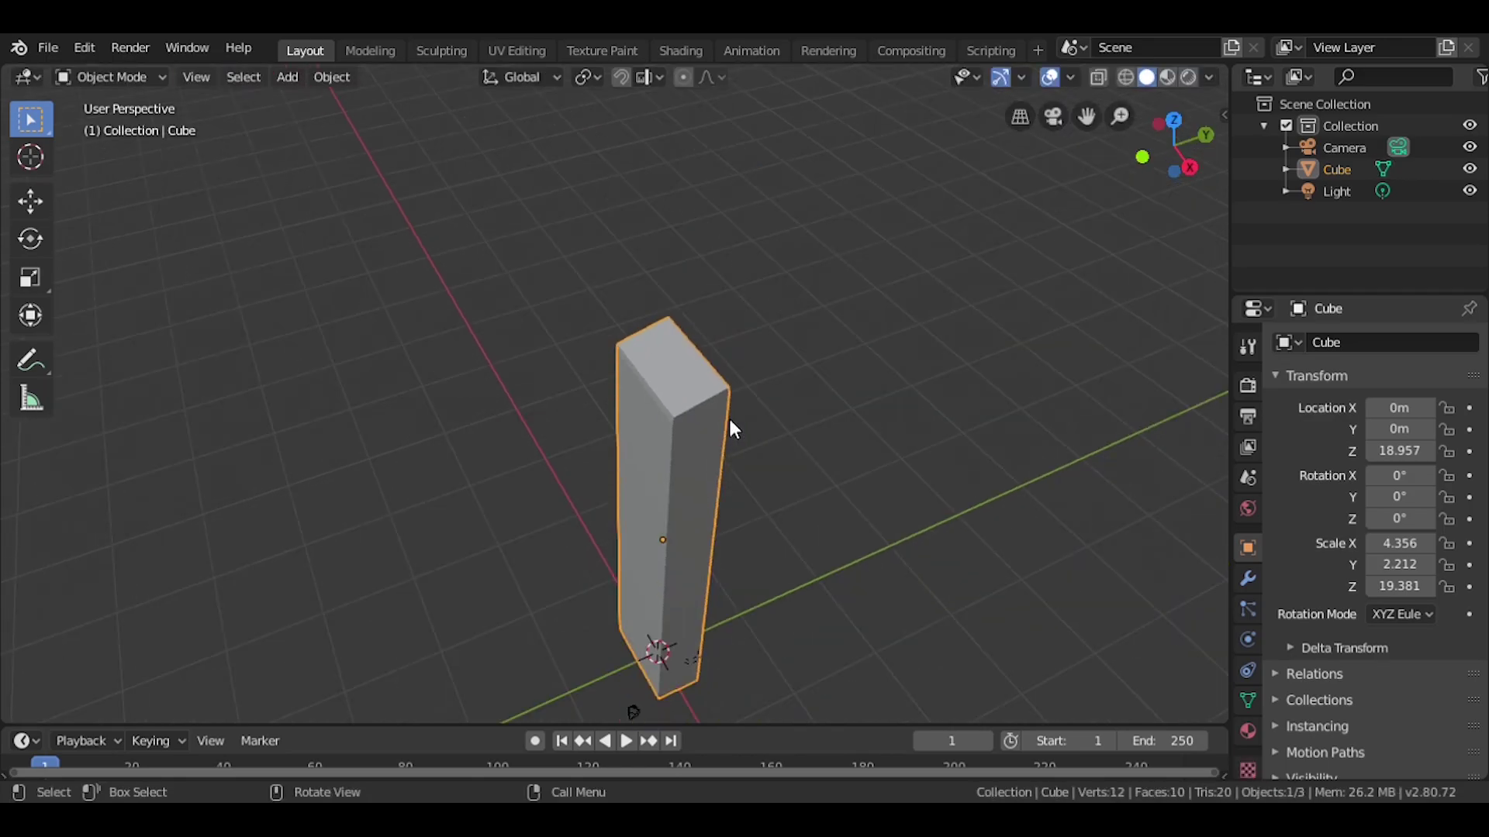
middle_click_drag(728, 416, 752, 386)
key("Tab")
left_click(770, 341)
key("Tab")
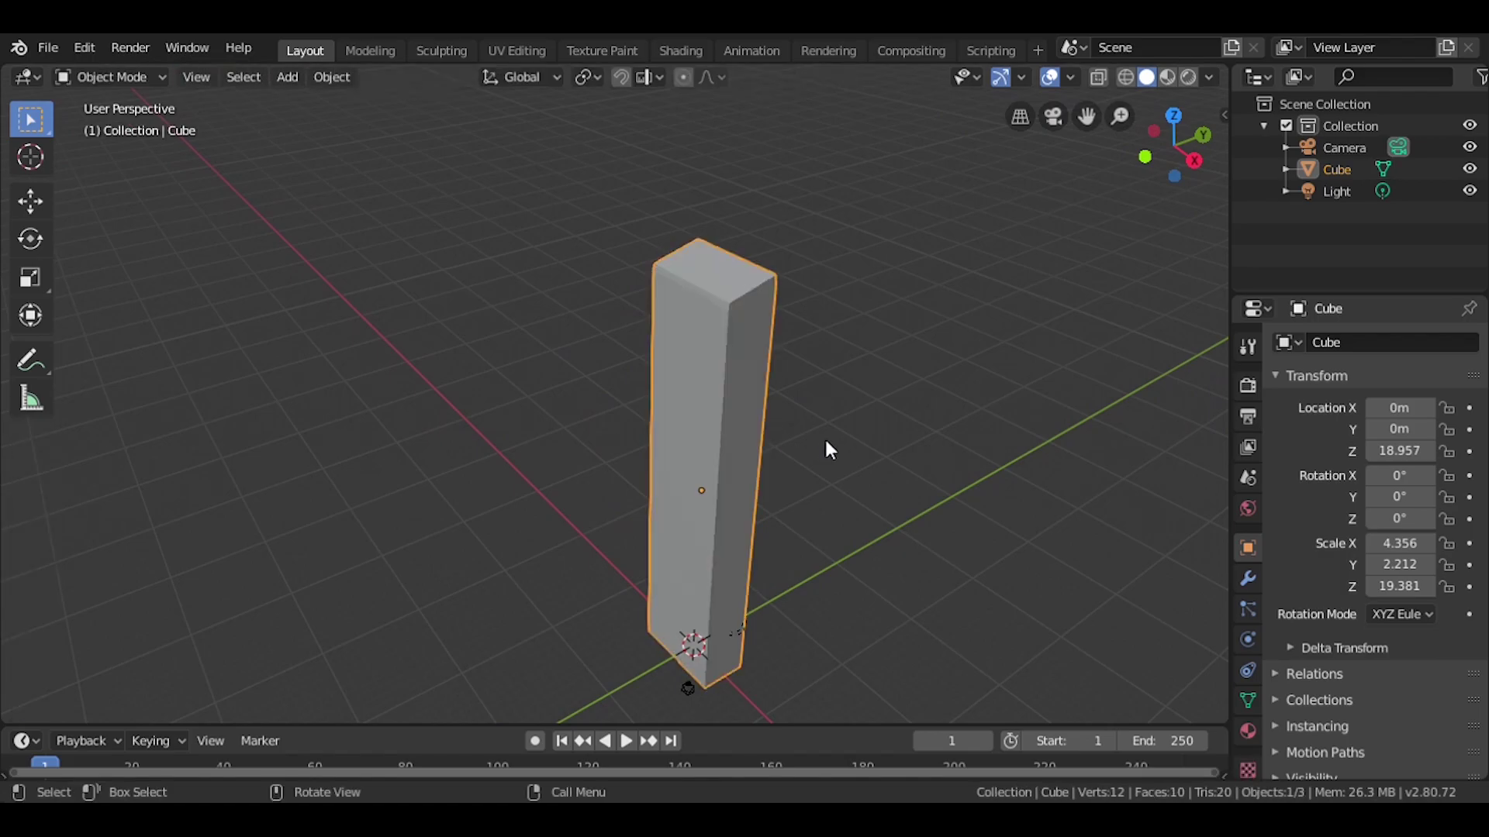
middle_click_drag(879, 342, 988, 359)
mouse_move(938, 428)
middle_mouse_down()
mouse_move(766, 402)
mouse_move(844, 399)
mouse_move(767, 409)
mouse_move(776, 349)
mouse_move(769, 436)
middle_mouse_up()
Add a dense set of centred vertical loop cuts around the tower
key("Tab")
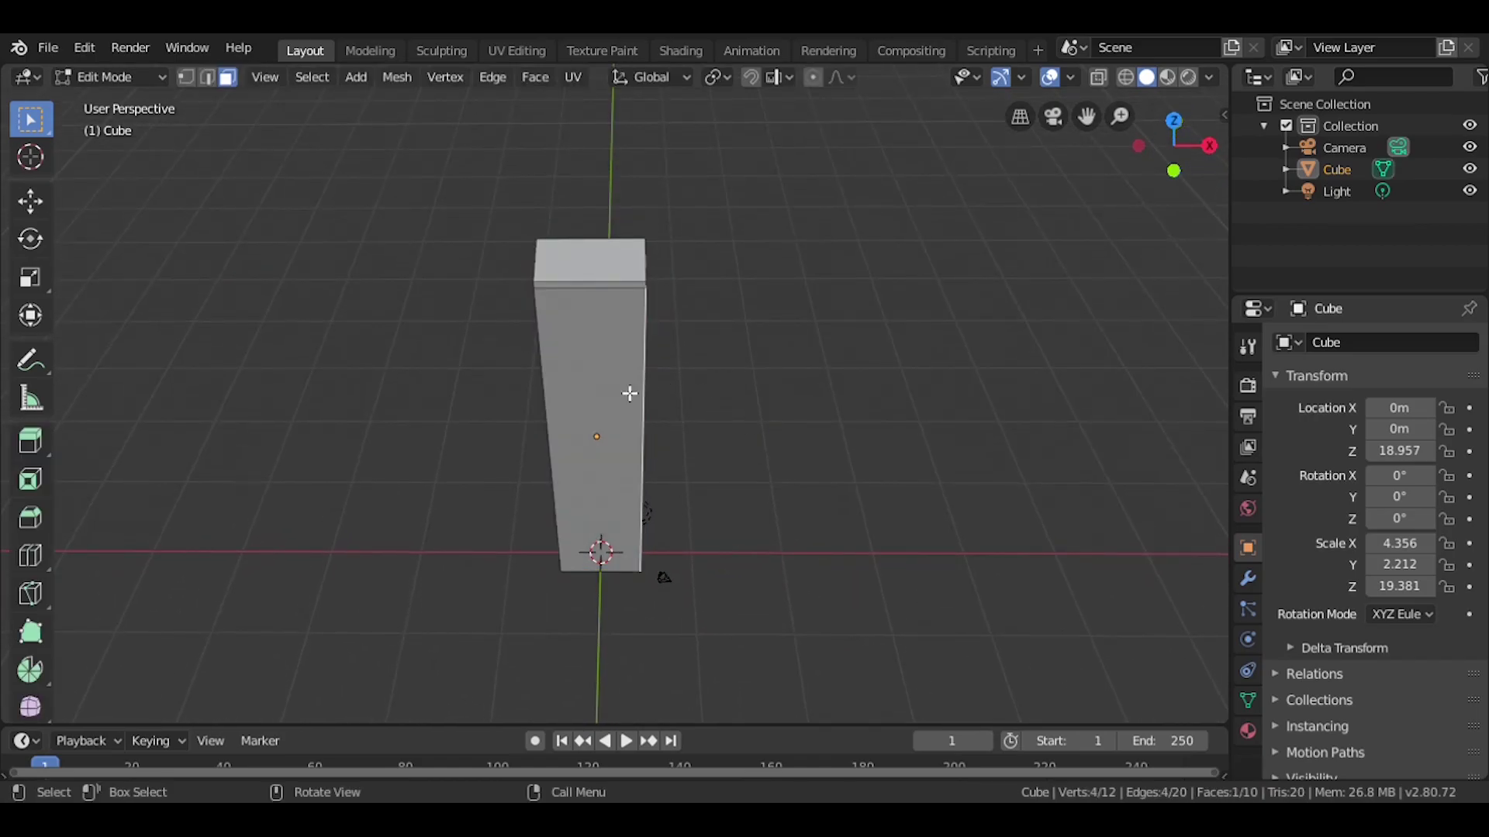
scroll(630, 394, "up", 2)
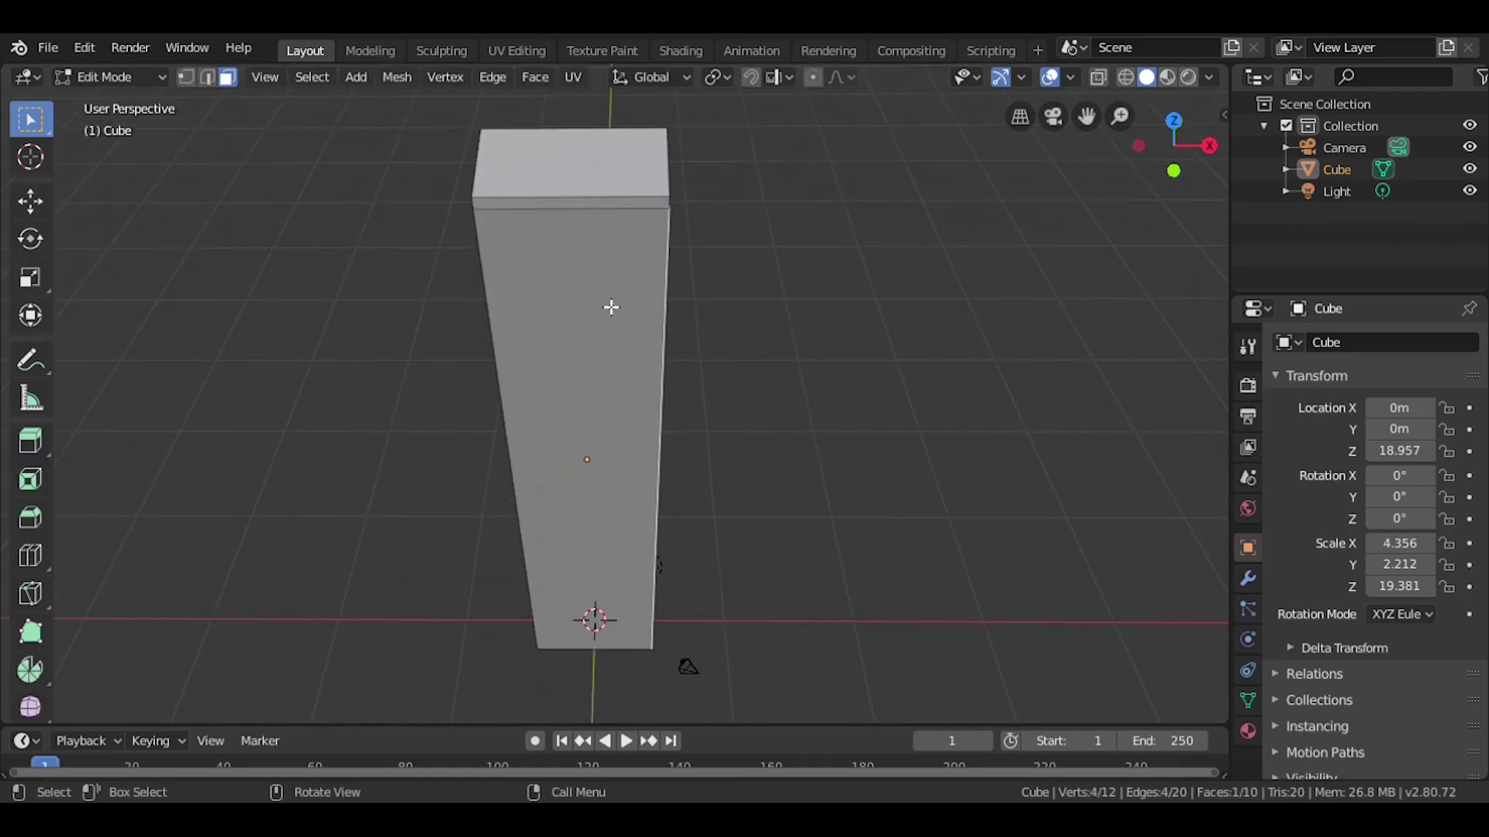
key("ctrl+r")
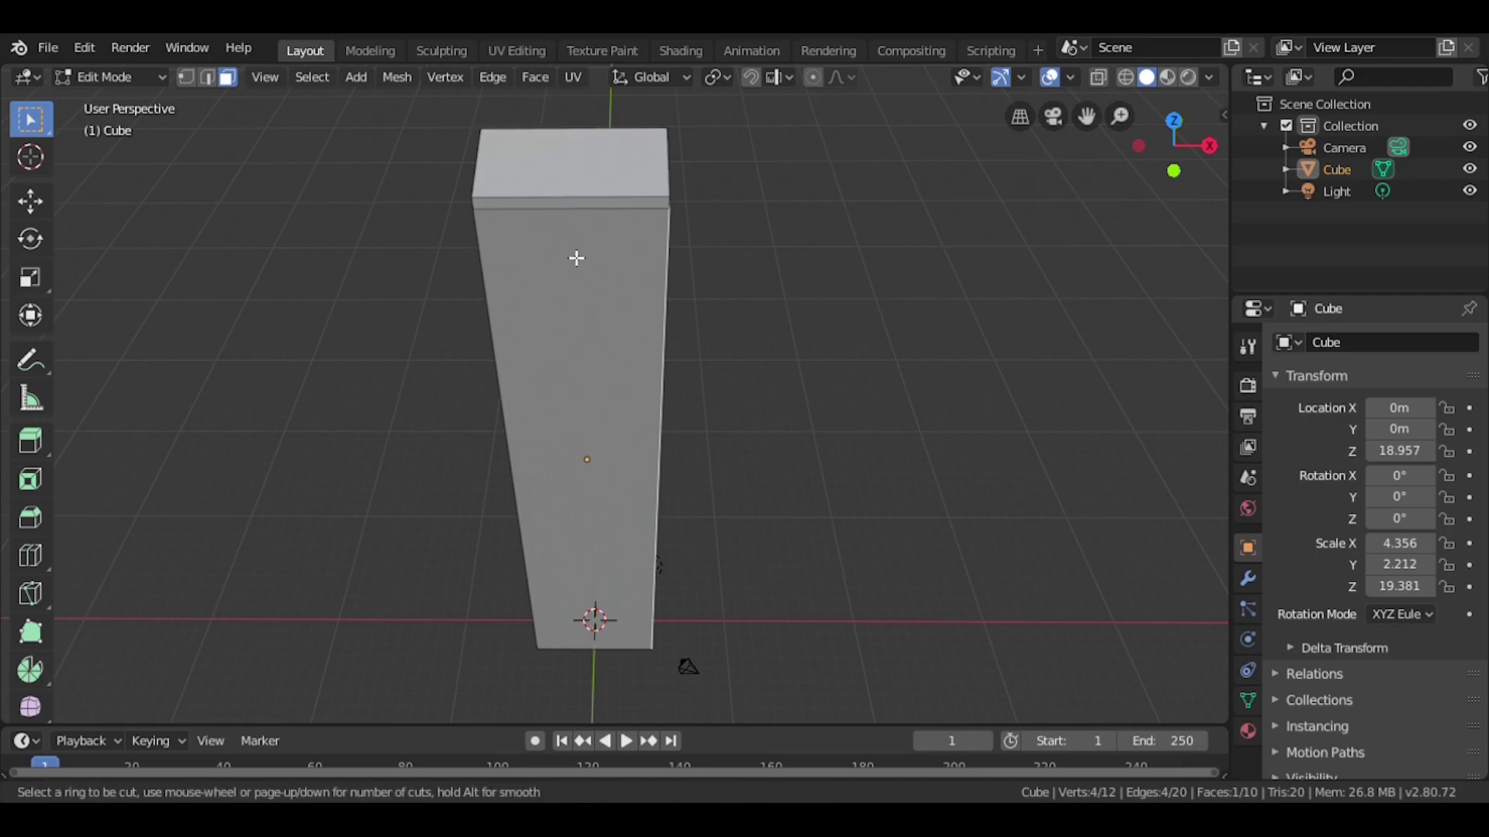
scroll(589, 221, "up", 8)
scroll(594, 171, "up", 6)
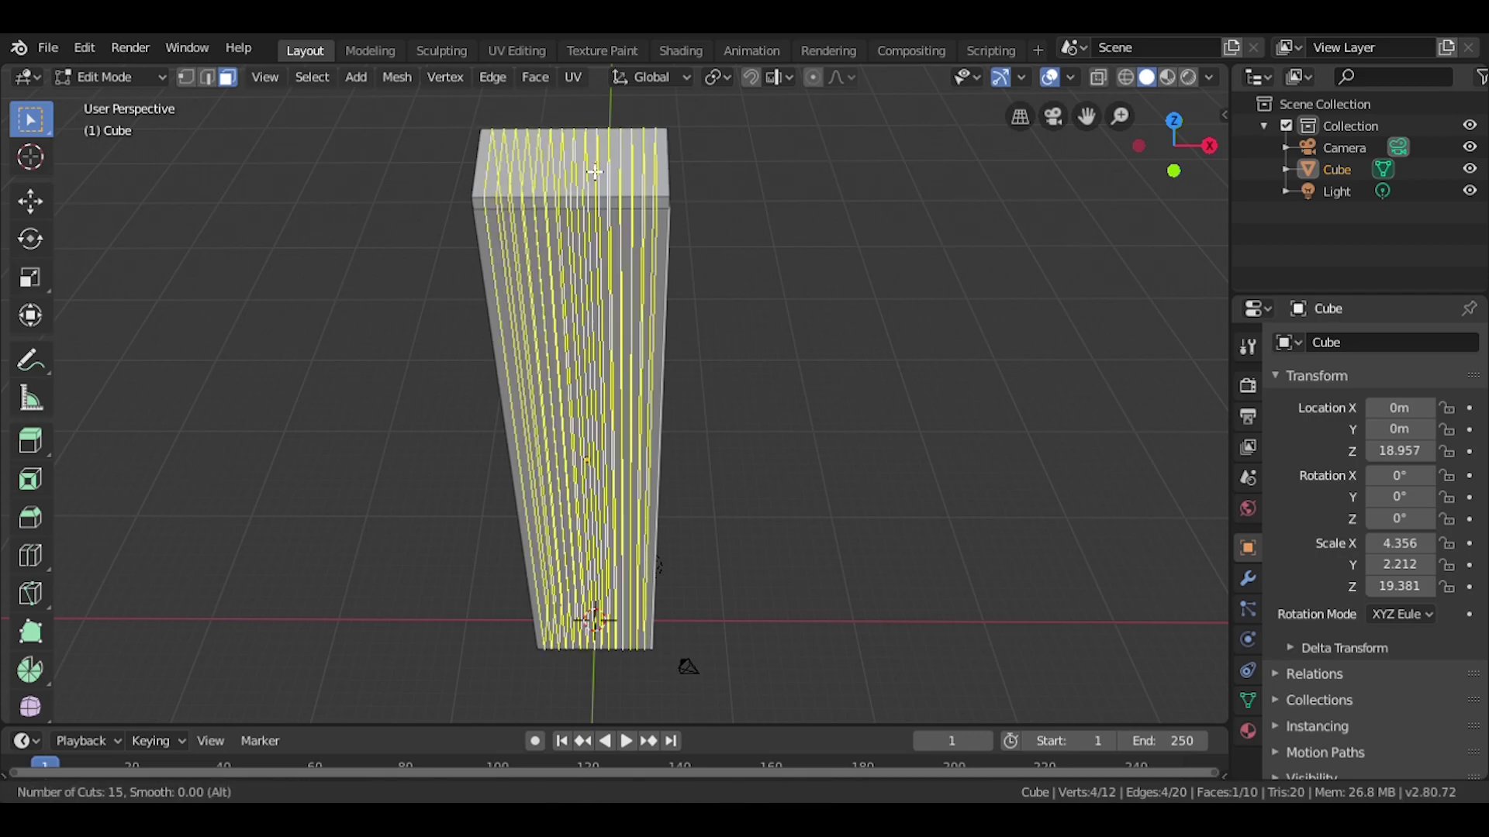
scroll(594, 172, "up", 9)
left_click(595, 172)
right_click(595, 176)
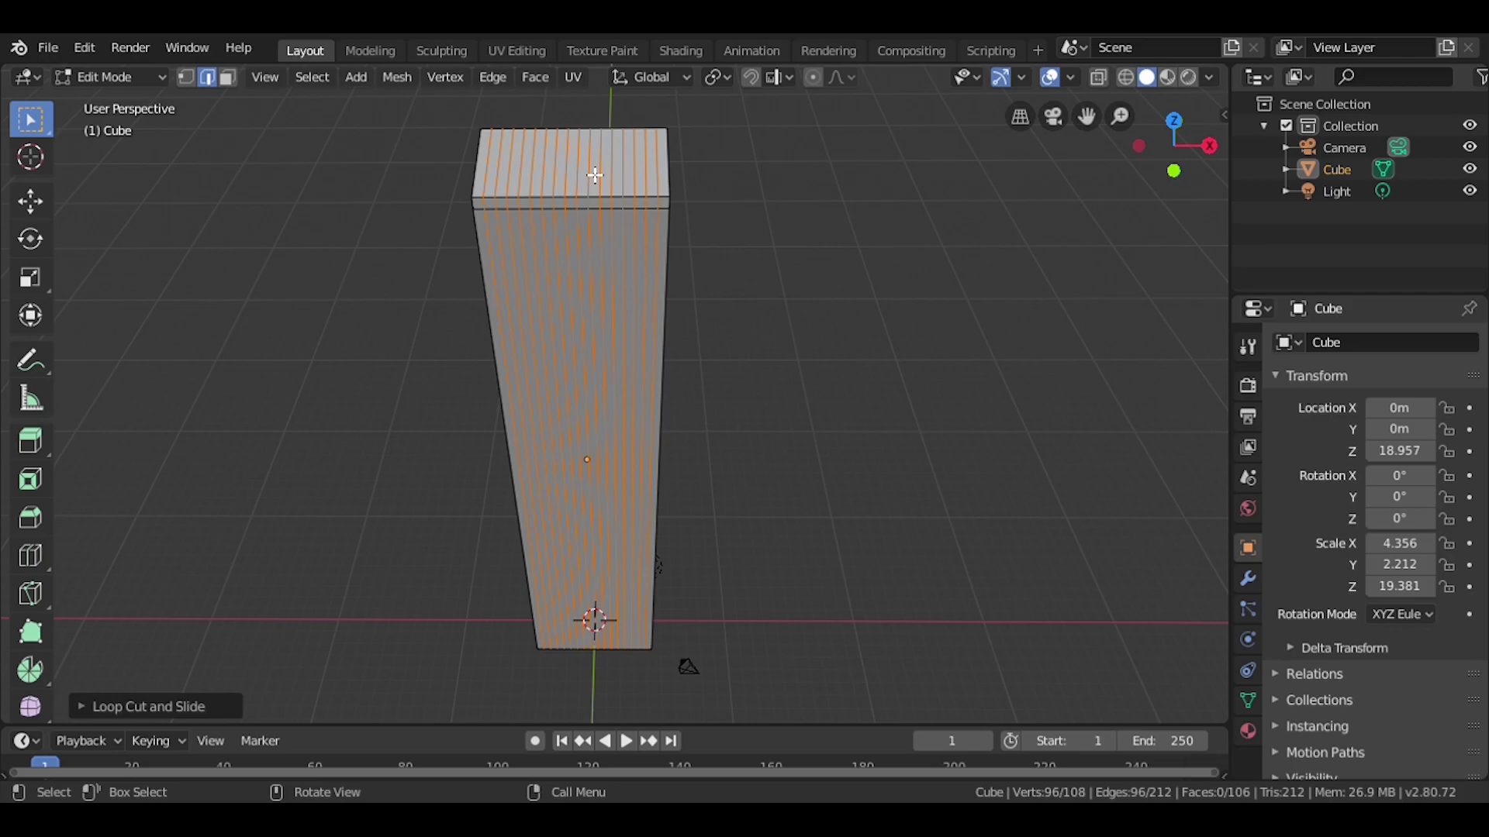
Add a dense set of horizontal loop cuts across the tower
key("ctrl+r")
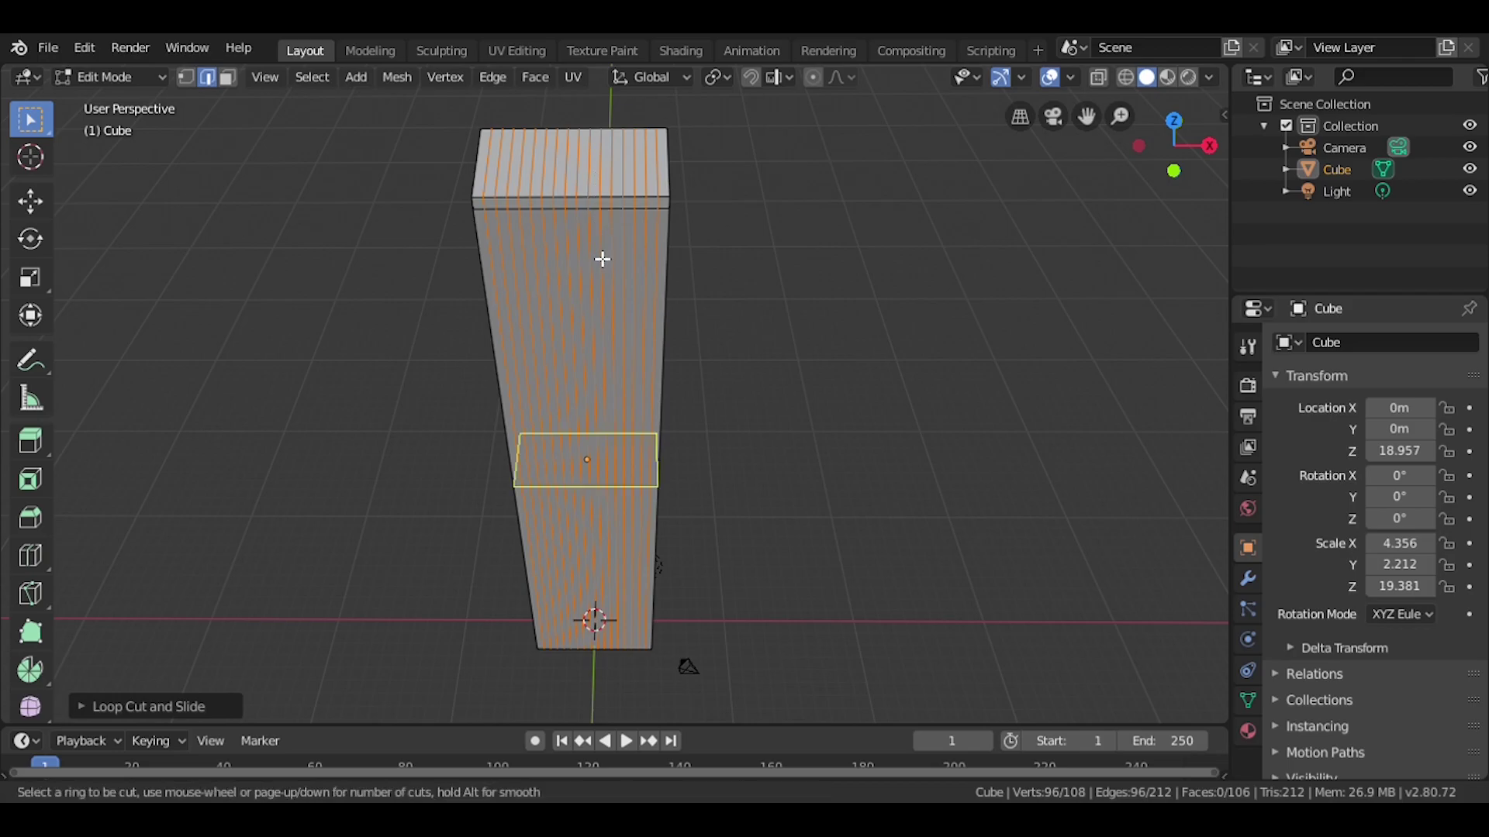
scroll(603, 260, "up", 5)
scroll(604, 261, "up", 7)
scroll(603, 260, "up", 4)
scroll(603, 260, "up", 3)
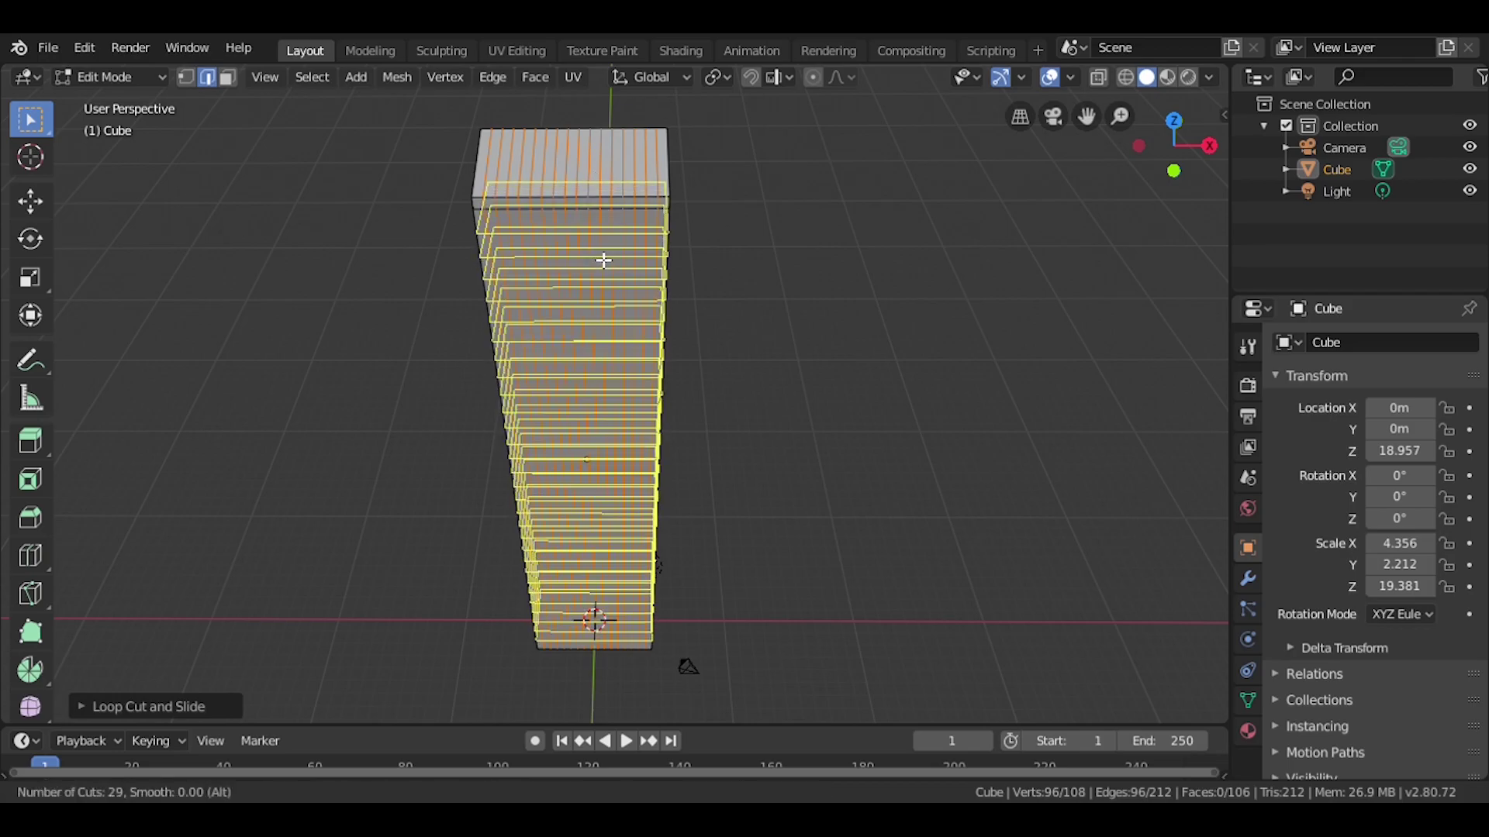
scroll(603, 261, "up", 2)
left_click(603, 260)
left_click(745, 272)
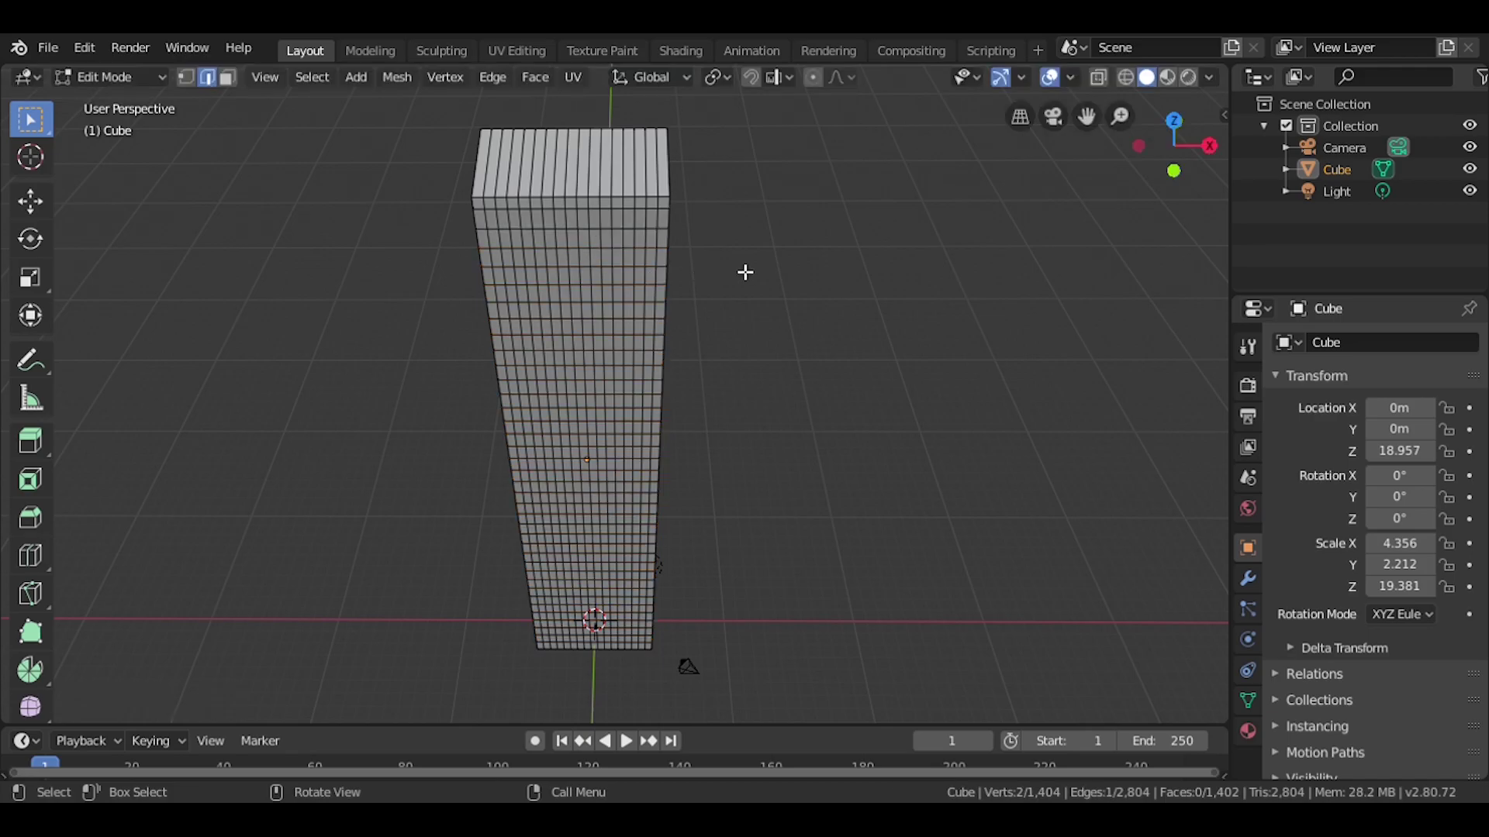
mouse_move(748, 272)
middle_mouse_down()
mouse_move(771, 266)
mouse_move(762, 232)
middle_mouse_up()
Duplicate the tower block in place in Object Mode, creating Cube.001
key("Tab")
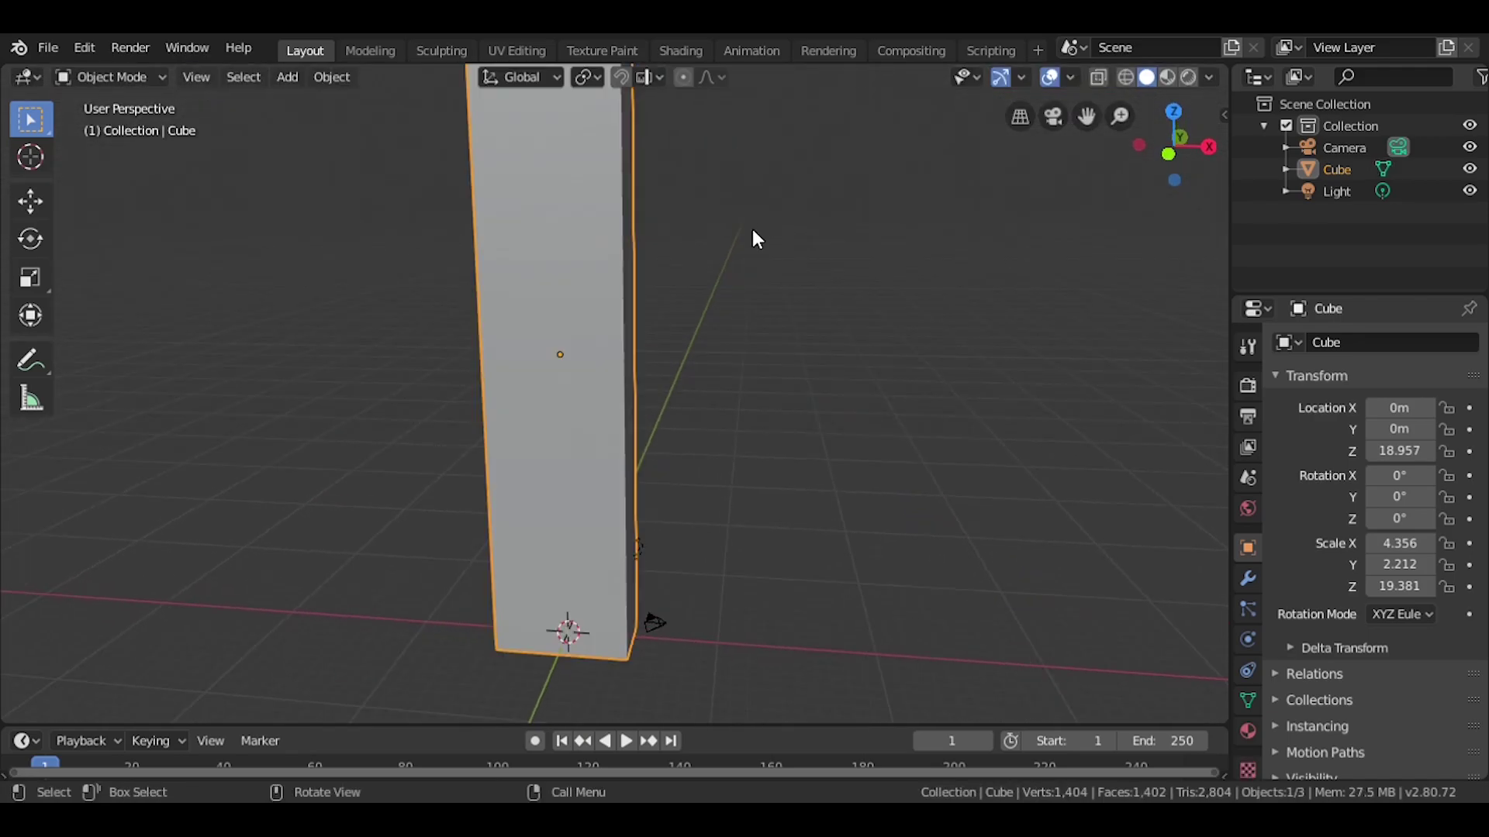
key("Tab")
key("Tab")
scroll(682, 305, "down", 3)
scroll(984, 426, "down", 1)
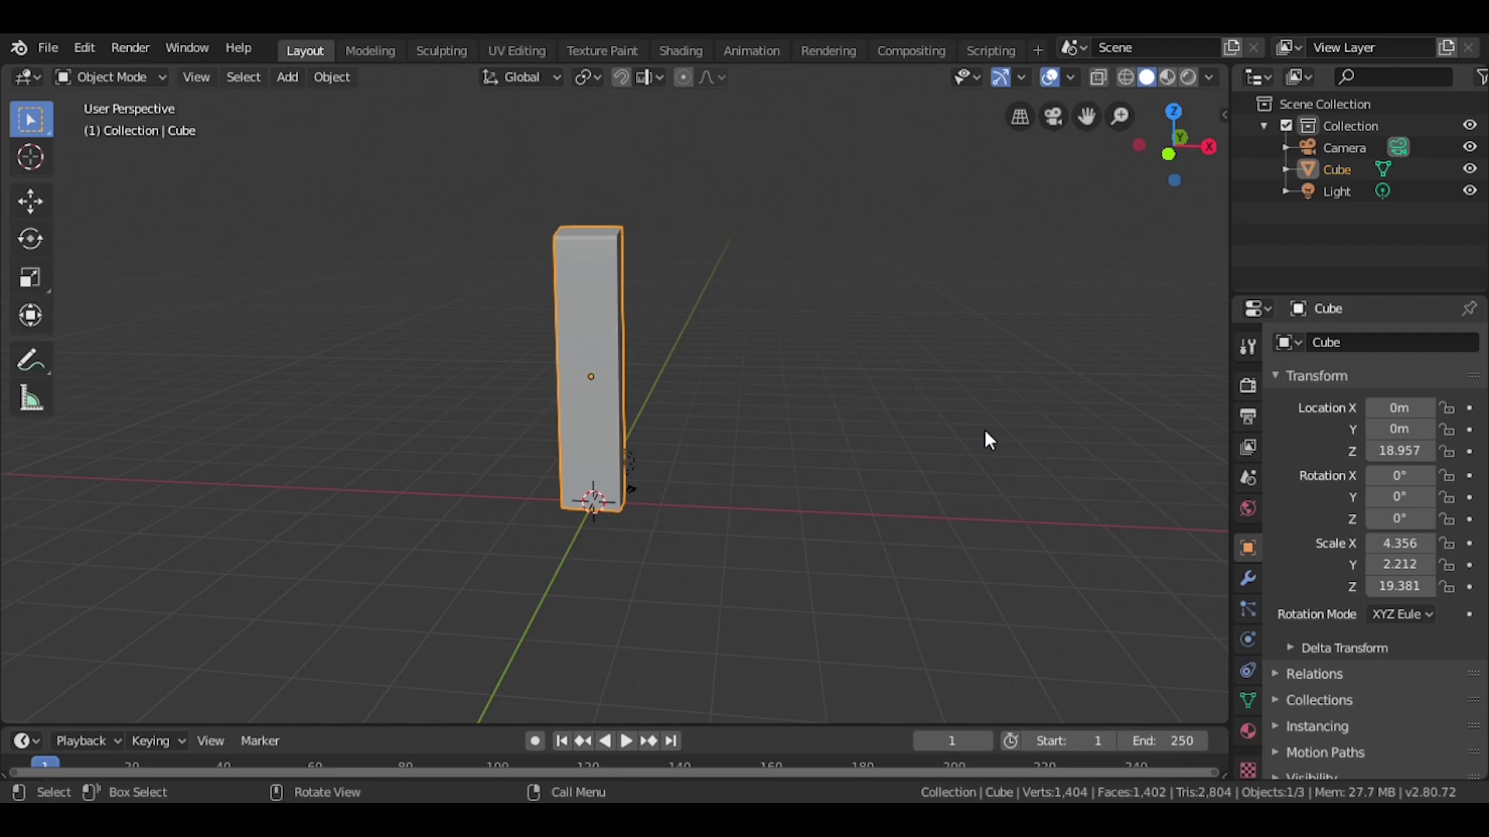
scroll(876, 380, "up", 3)
middle_click_drag(876, 380, 1007, 481)
left_click(1246, 578)
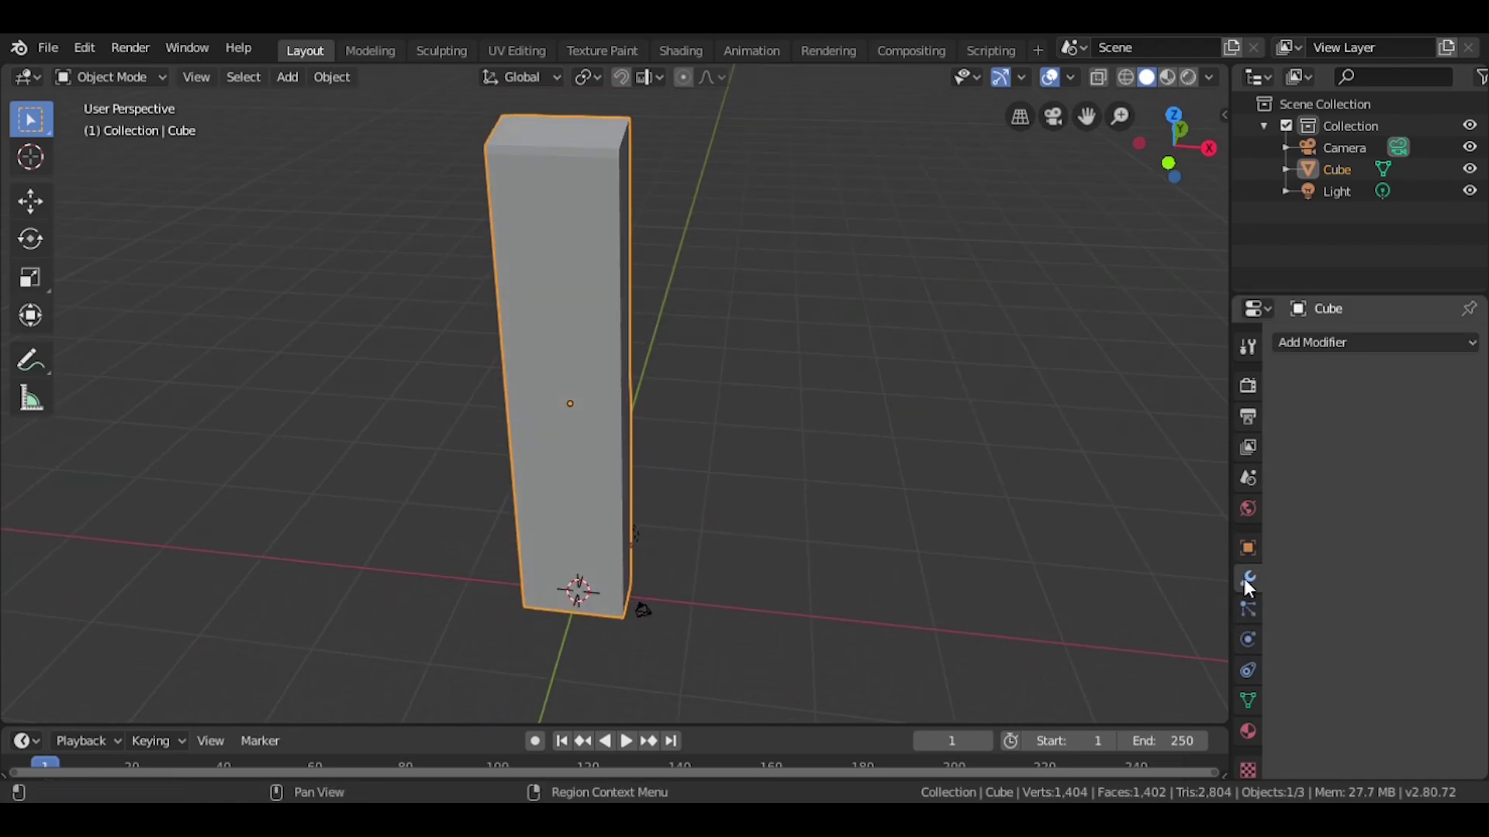
key("d")
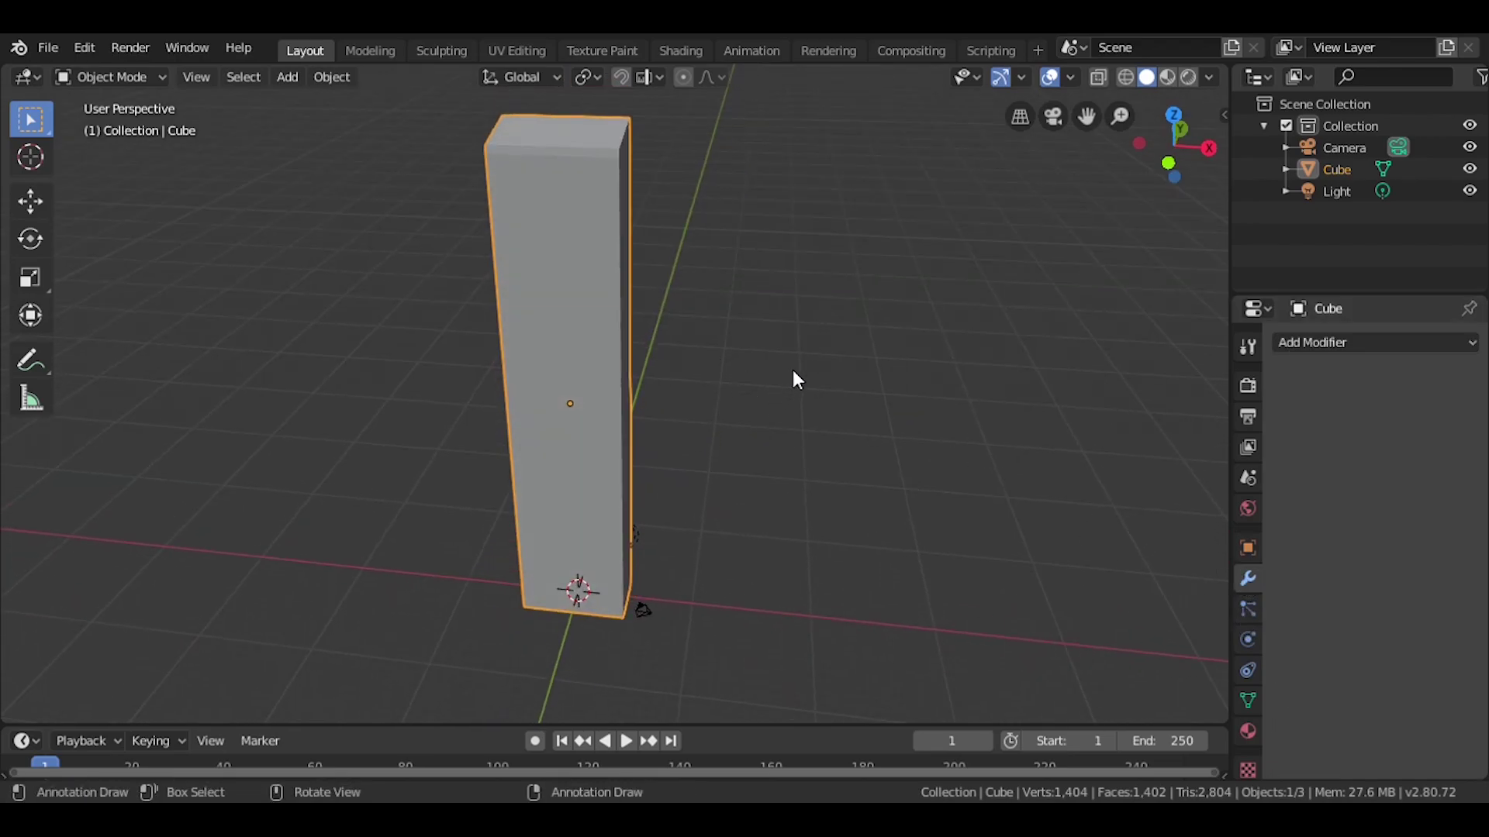
key("shift+d")
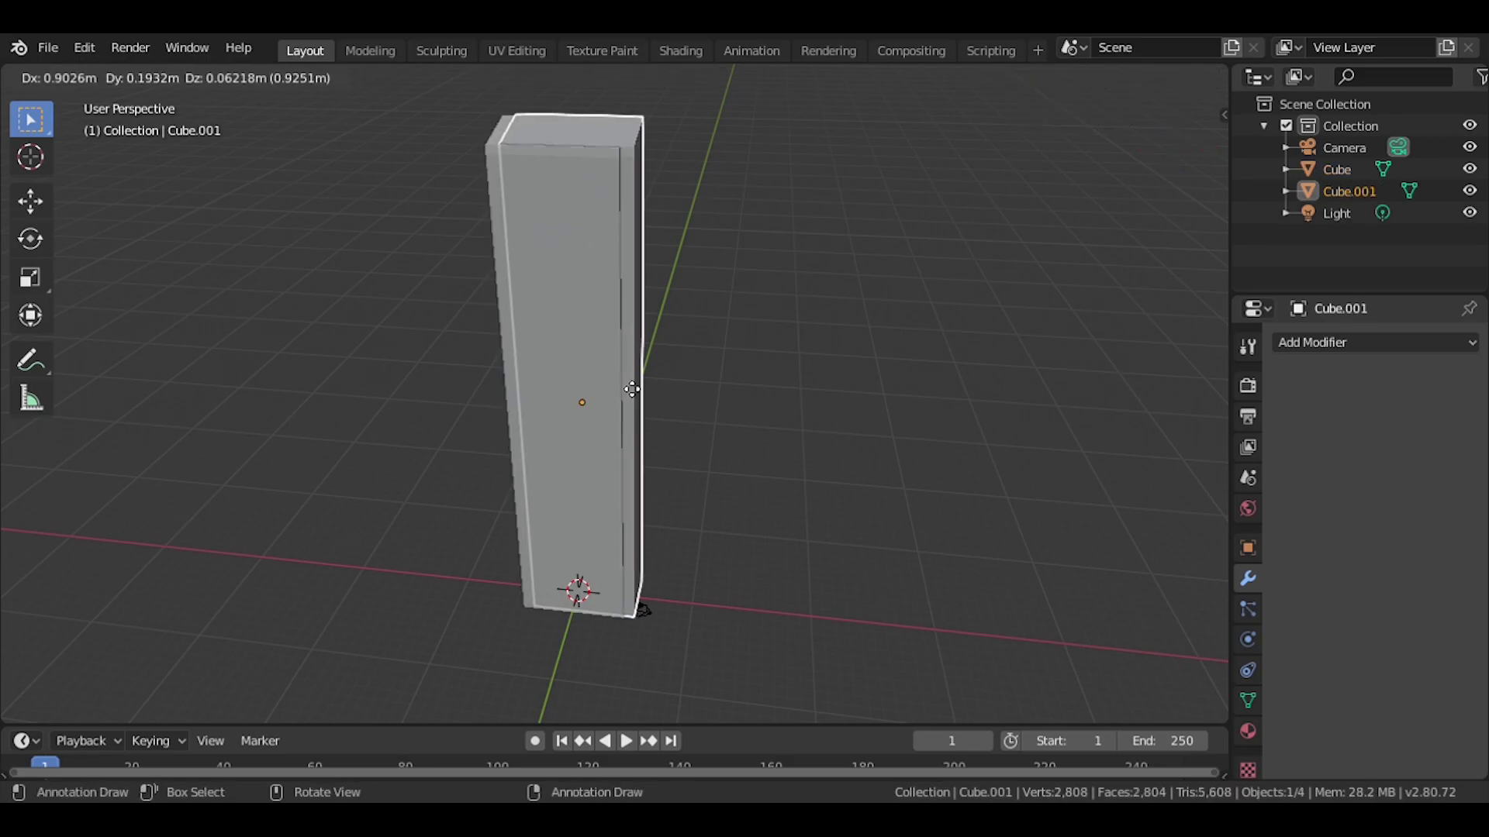
right_click(624, 380)
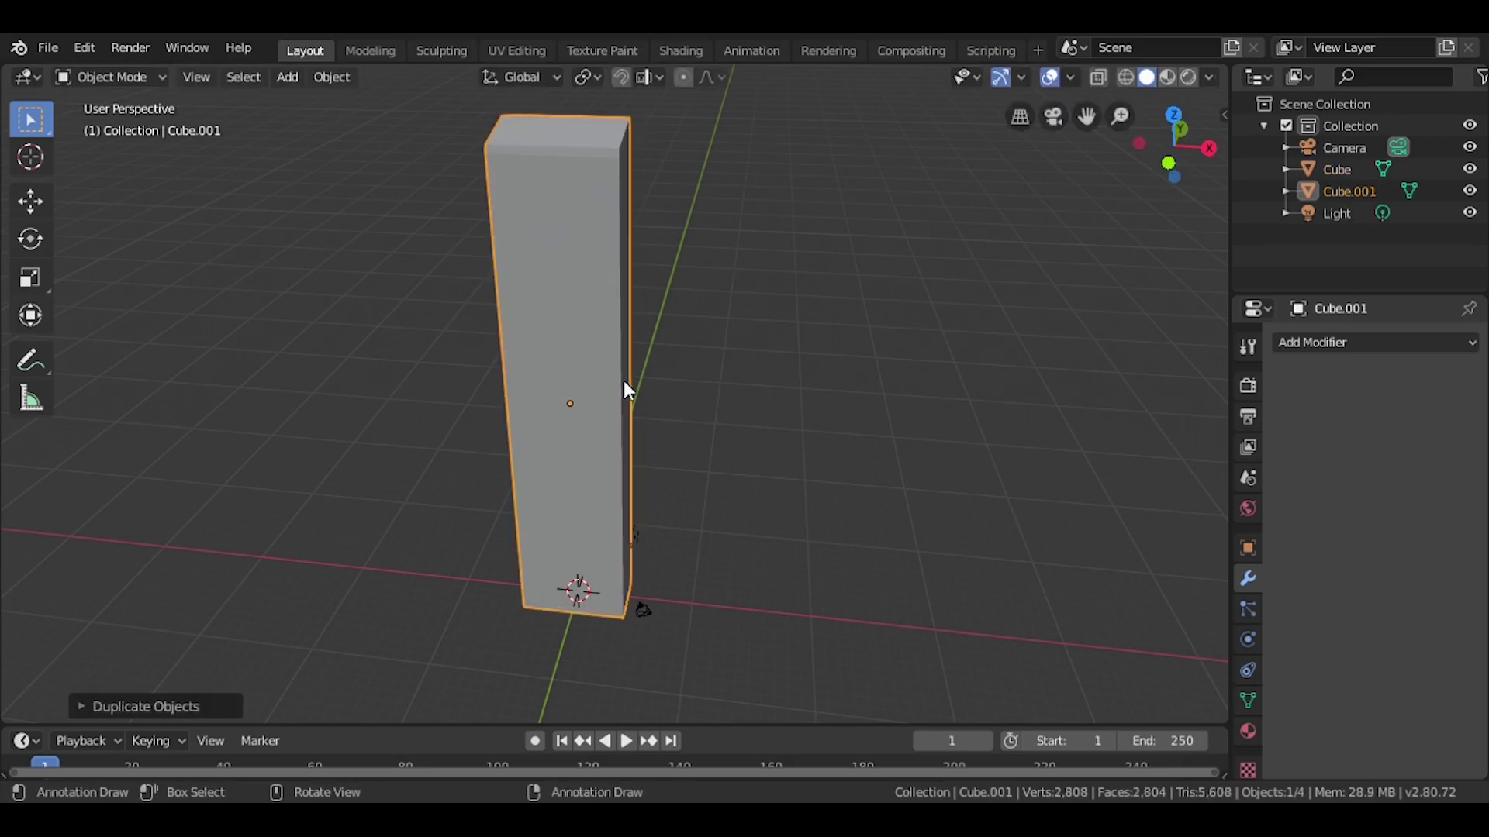
Add a 0.02 m Wireframe modifier to the original tower Cube
left_click(1310, 345)
left_click(1070, 752)
scroll(793, 373, "up", 3)
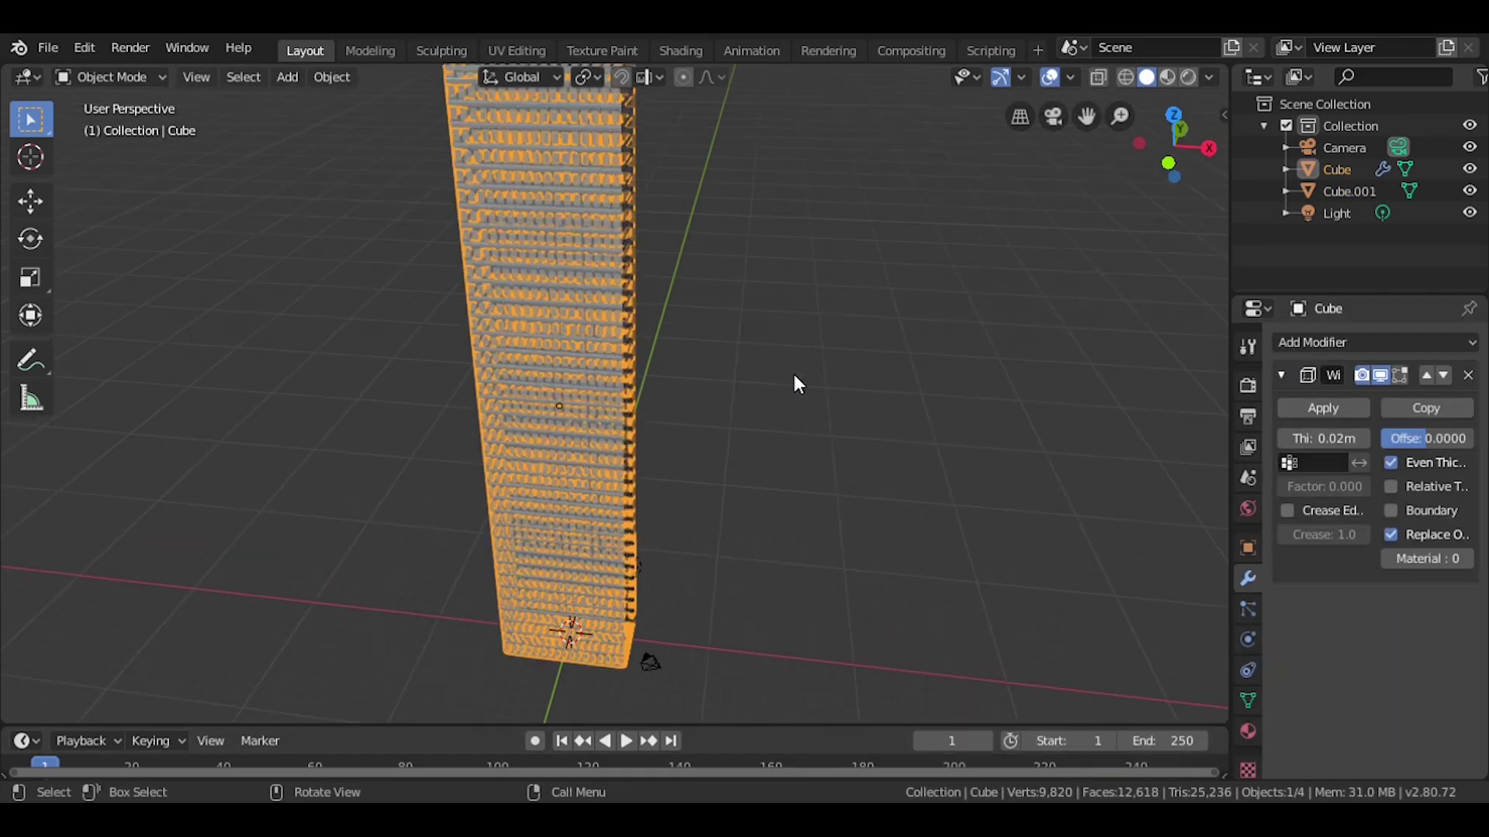
left_click(791, 367)
mouse_move(791, 368)
middle_mouse_down()
mouse_move(840, 286)
mouse_move(756, 418)
middle_mouse_up()
scroll(814, 321, "up", 3)
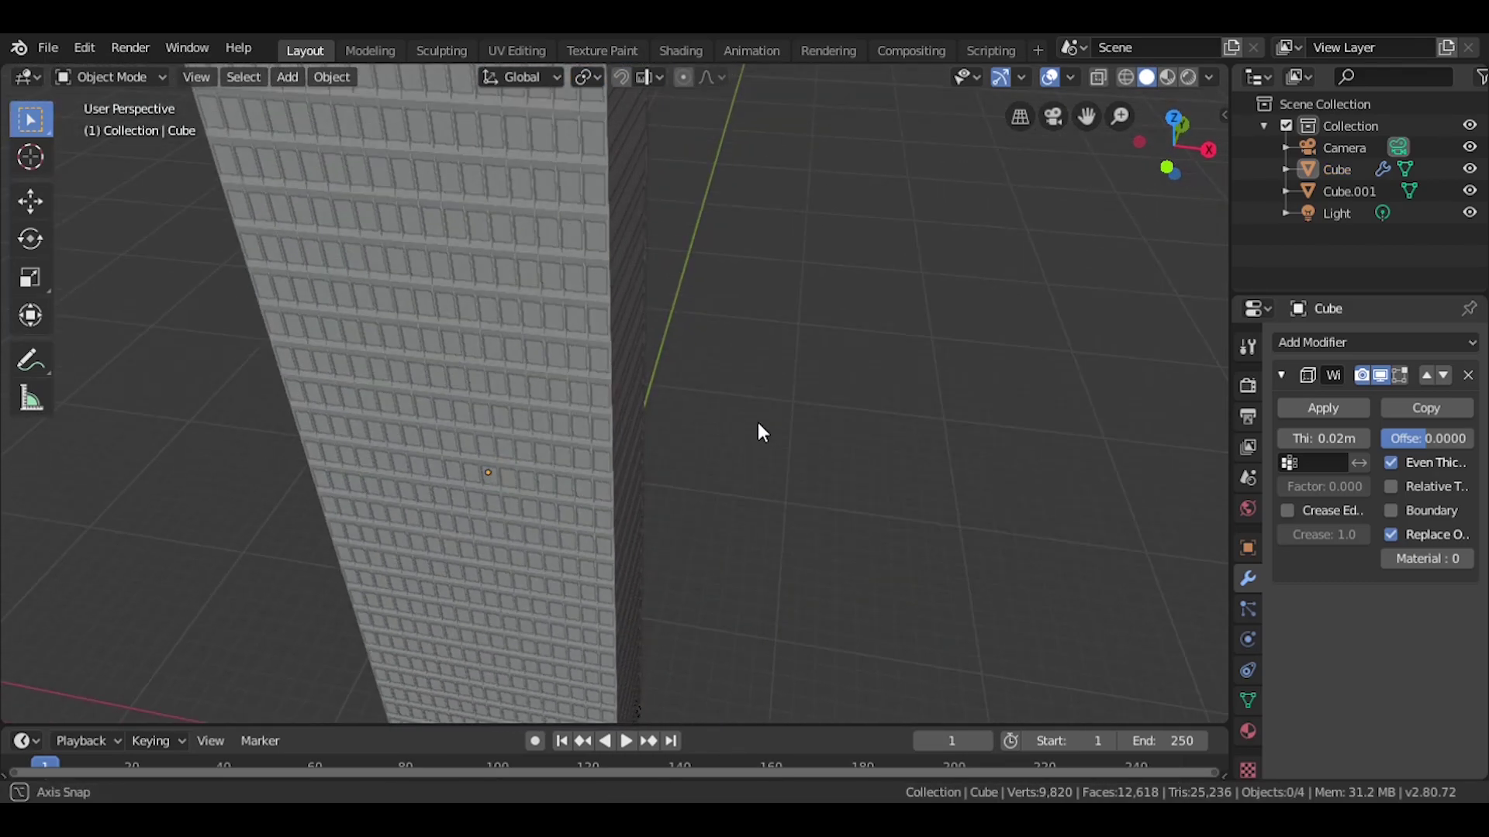
Orbit the tower upright and select the solid inner copy Cube.001
mouse_move(826, 380)
middle_mouse_down()
mouse_move(751, 412)
mouse_move(791, 382)
mouse_move(855, 423)
mouse_move(969, 417)
mouse_move(941, 408)
middle_mouse_up()
scroll(851, 414, "up", 5)
scroll(851, 414, "down", 4)
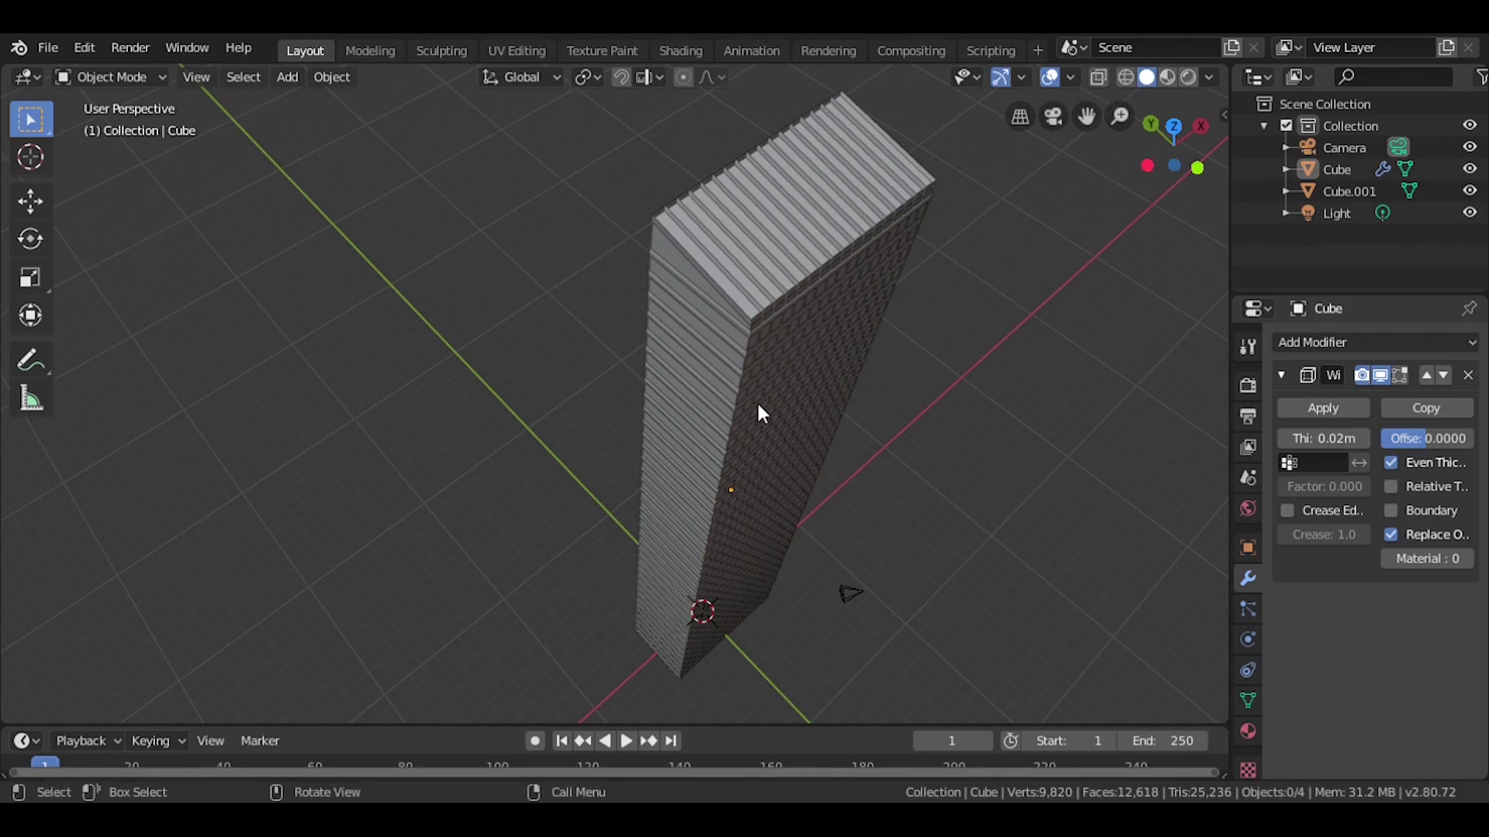
mouse_move(763, 412)
middle_mouse_down()
mouse_move(791, 349)
mouse_move(548, 293)
mouse_move(527, 303)
mouse_move(562, 282)
middle_mouse_up()
scroll(561, 281, "up", 3)
scroll(588, 268, "up", 3)
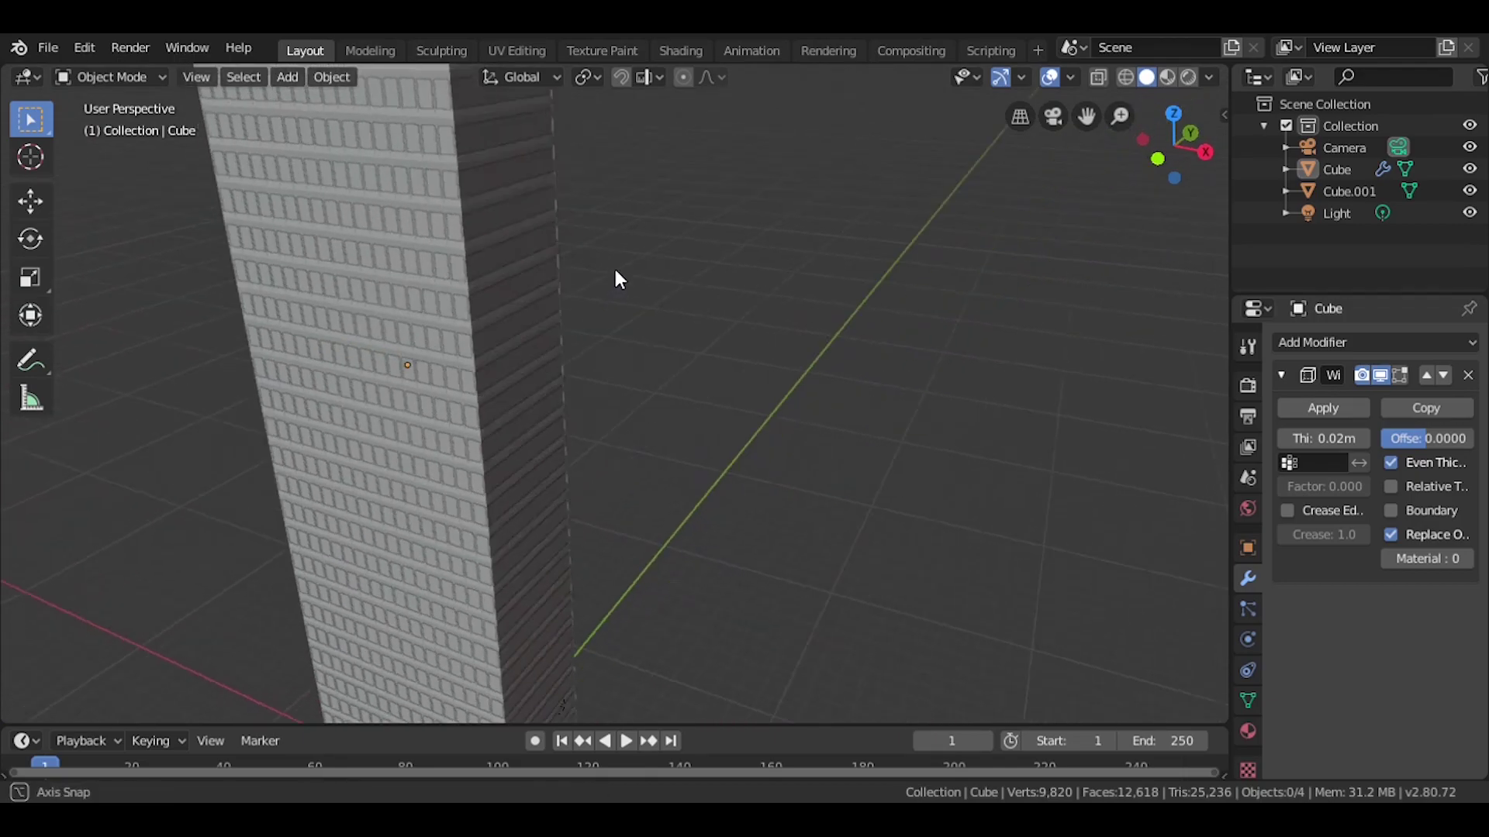
scroll(616, 268, "up", 2)
left_click(581, 321)
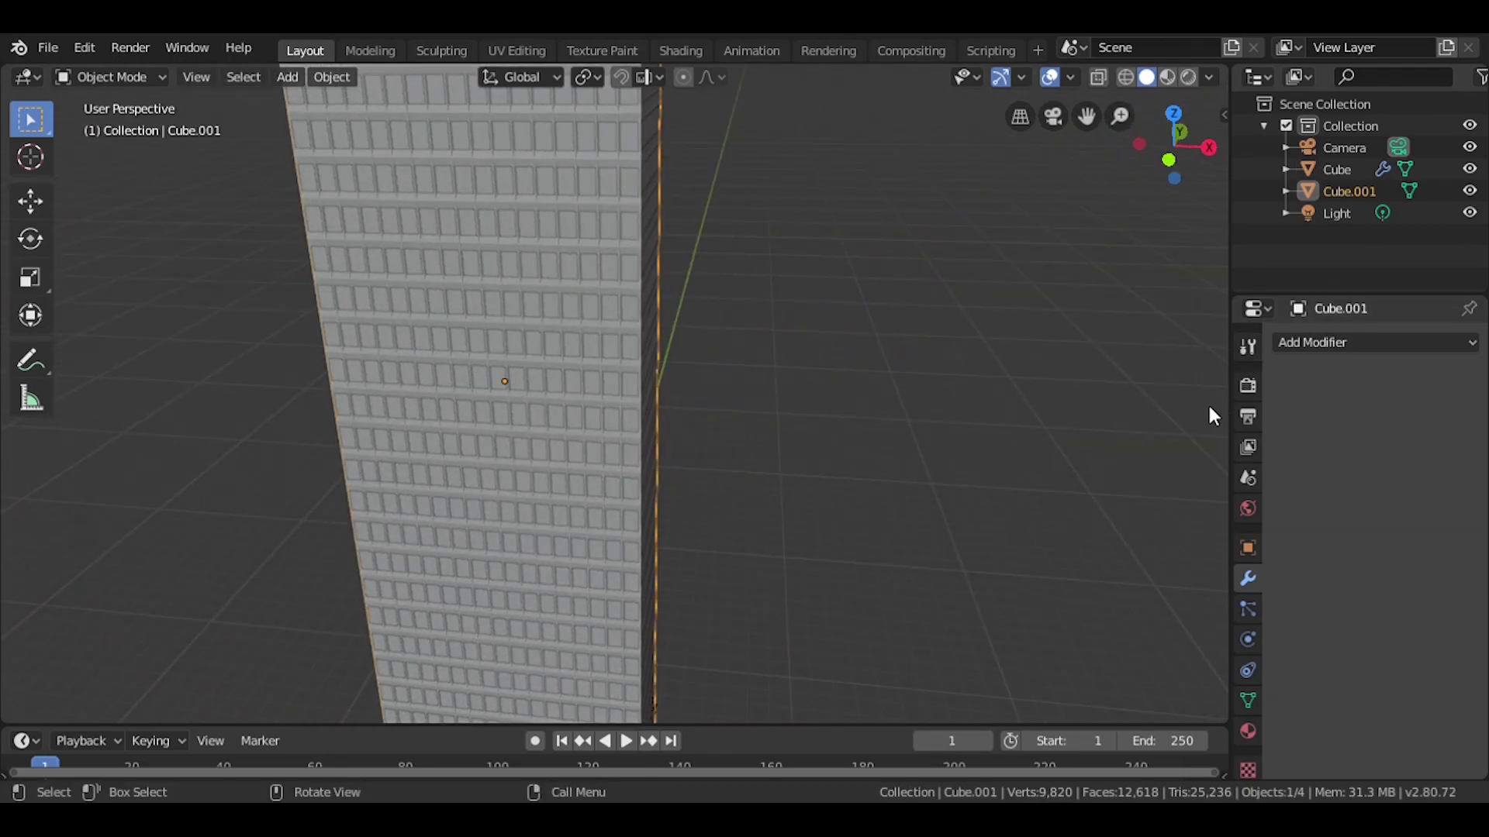
Set Cube.001's material surface to Glass BSDF
left_click(1248, 731)
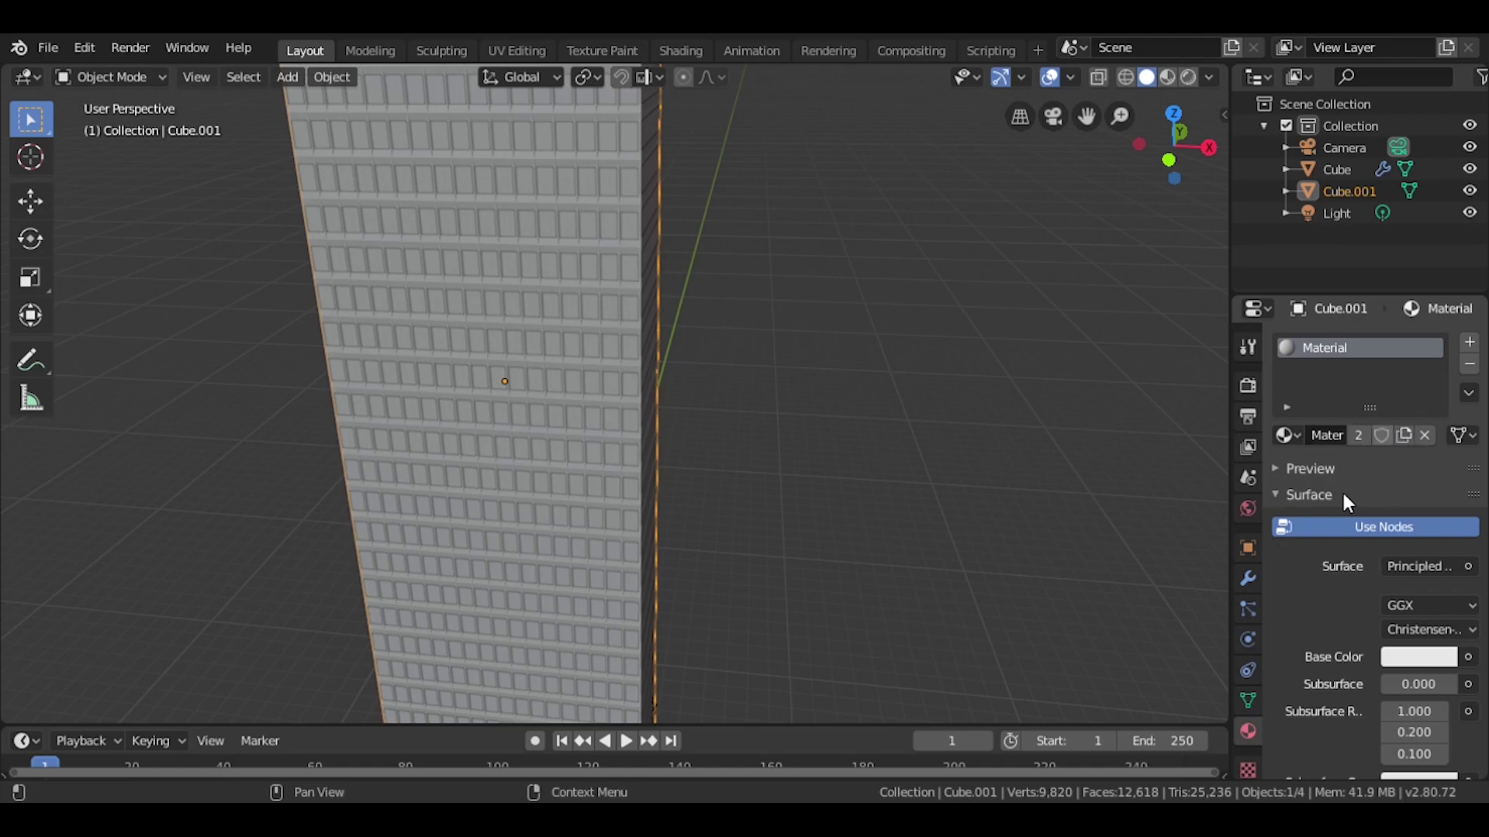
scroll(741, 450, "down", 3)
scroll(748, 438, "down", 3)
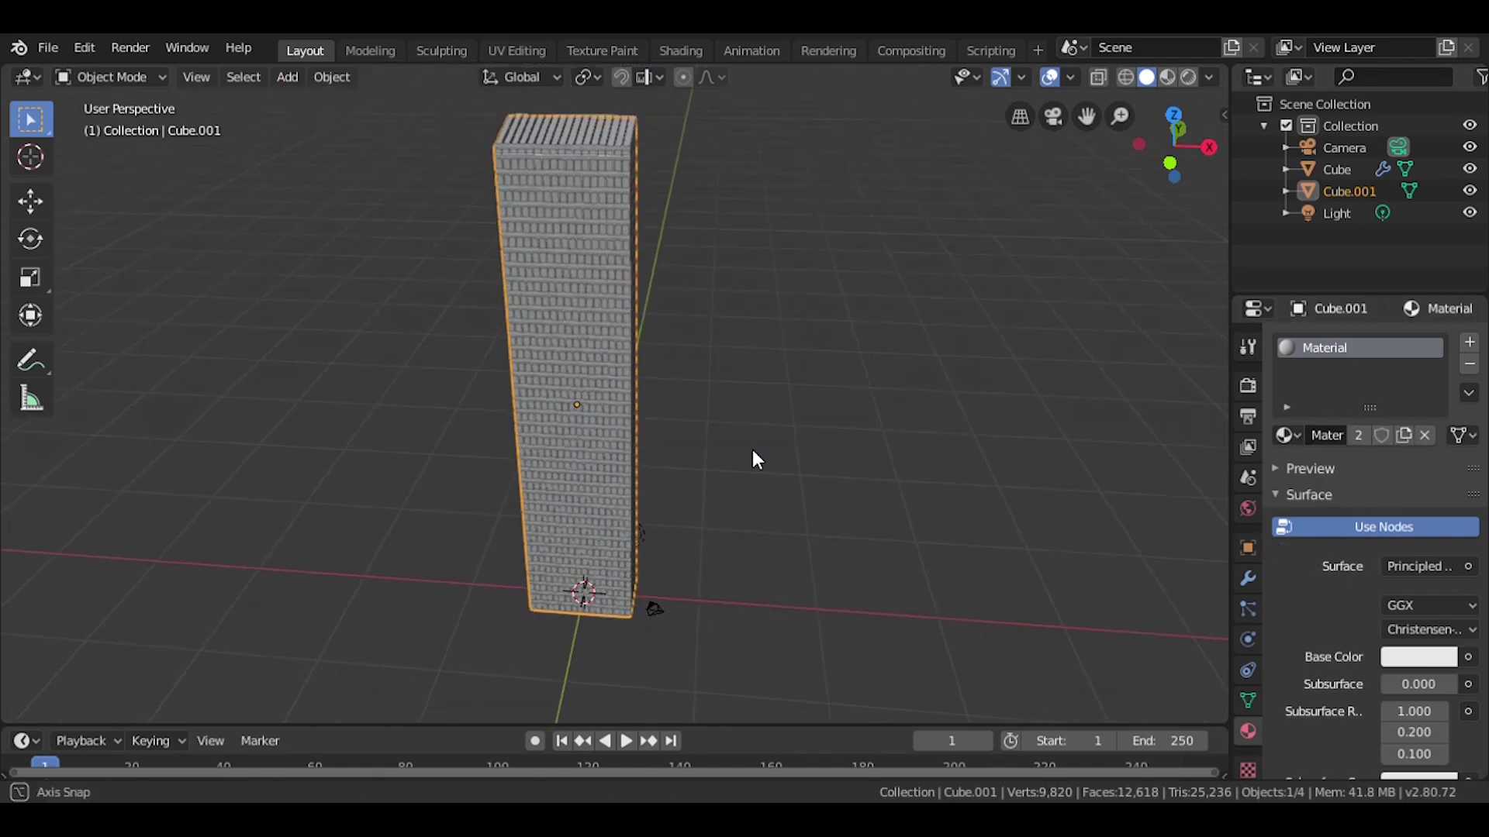
scroll(751, 465, "down", 1)
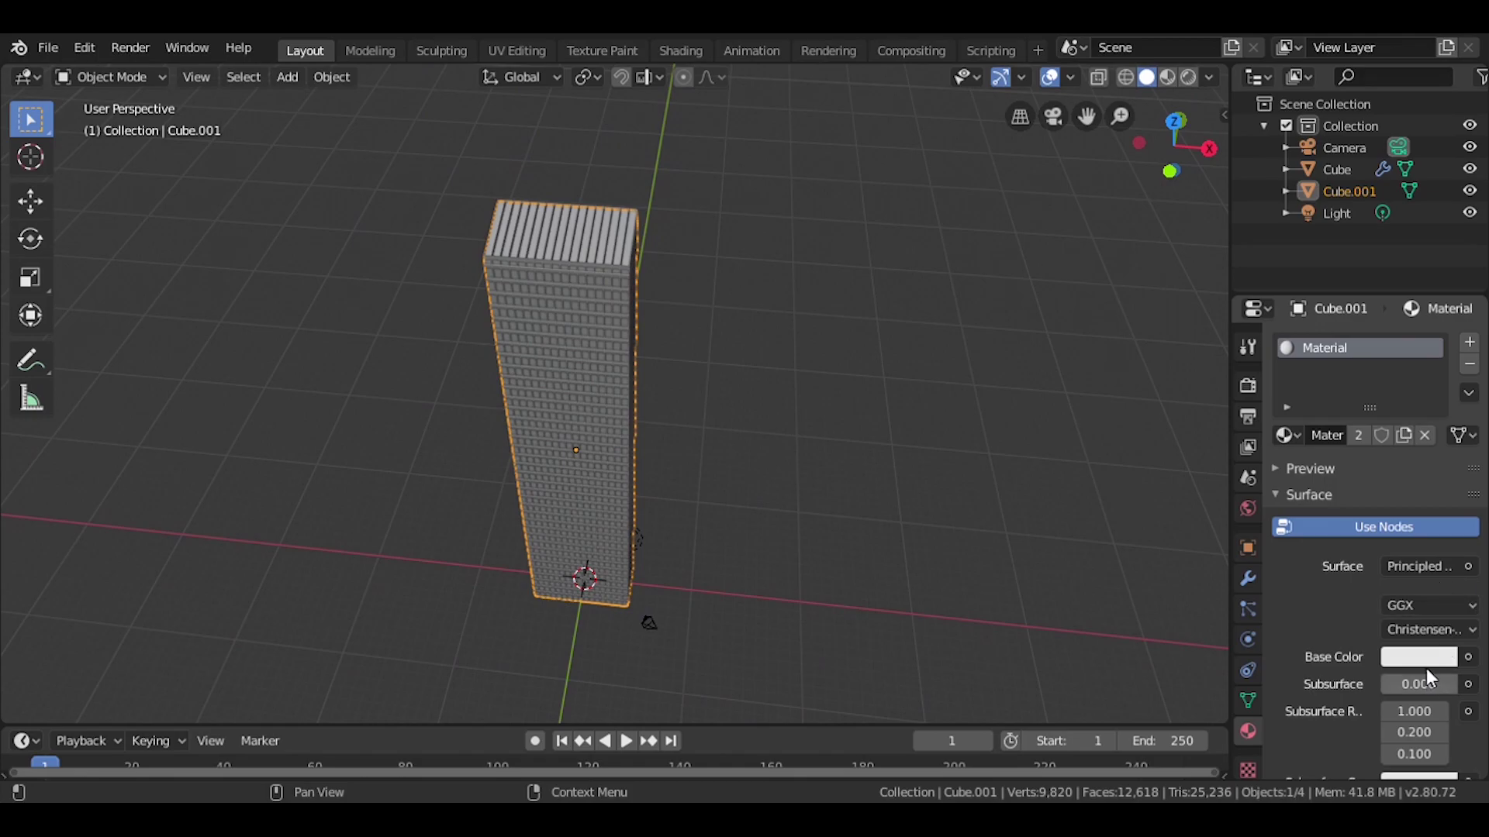
left_click(1421, 568)
left_click(1187, 154)
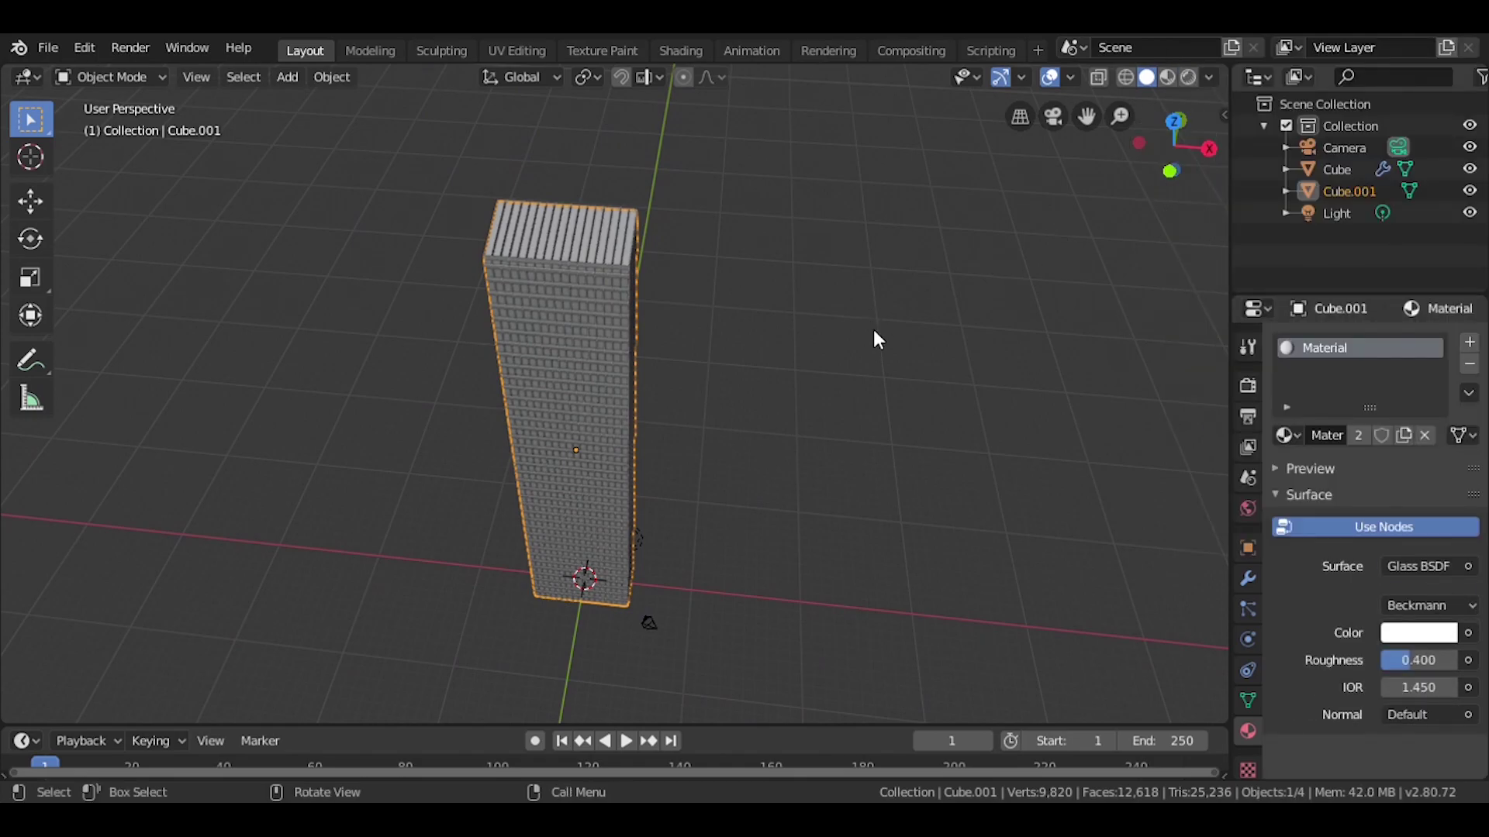
Preview the scene in LookDev shading from a level front view
key("z")
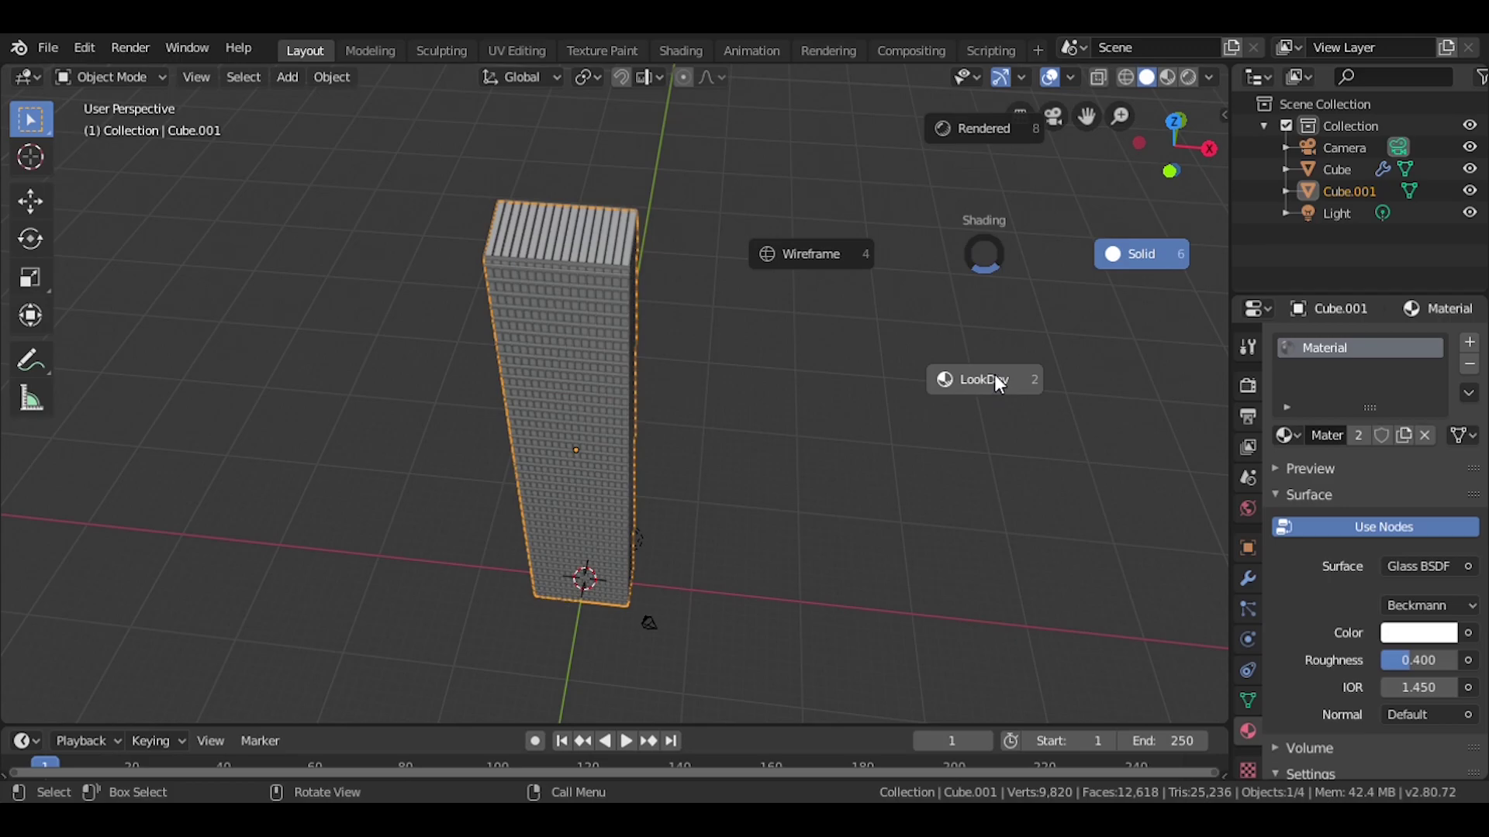
left_click(998, 383)
scroll(799, 384, "up", 4)
mouse_move(784, 386)
middle_mouse_down()
mouse_move(820, 258)
mouse_move(810, 316)
mouse_move(766, 360)
mouse_move(798, 410)
middle_mouse_up()
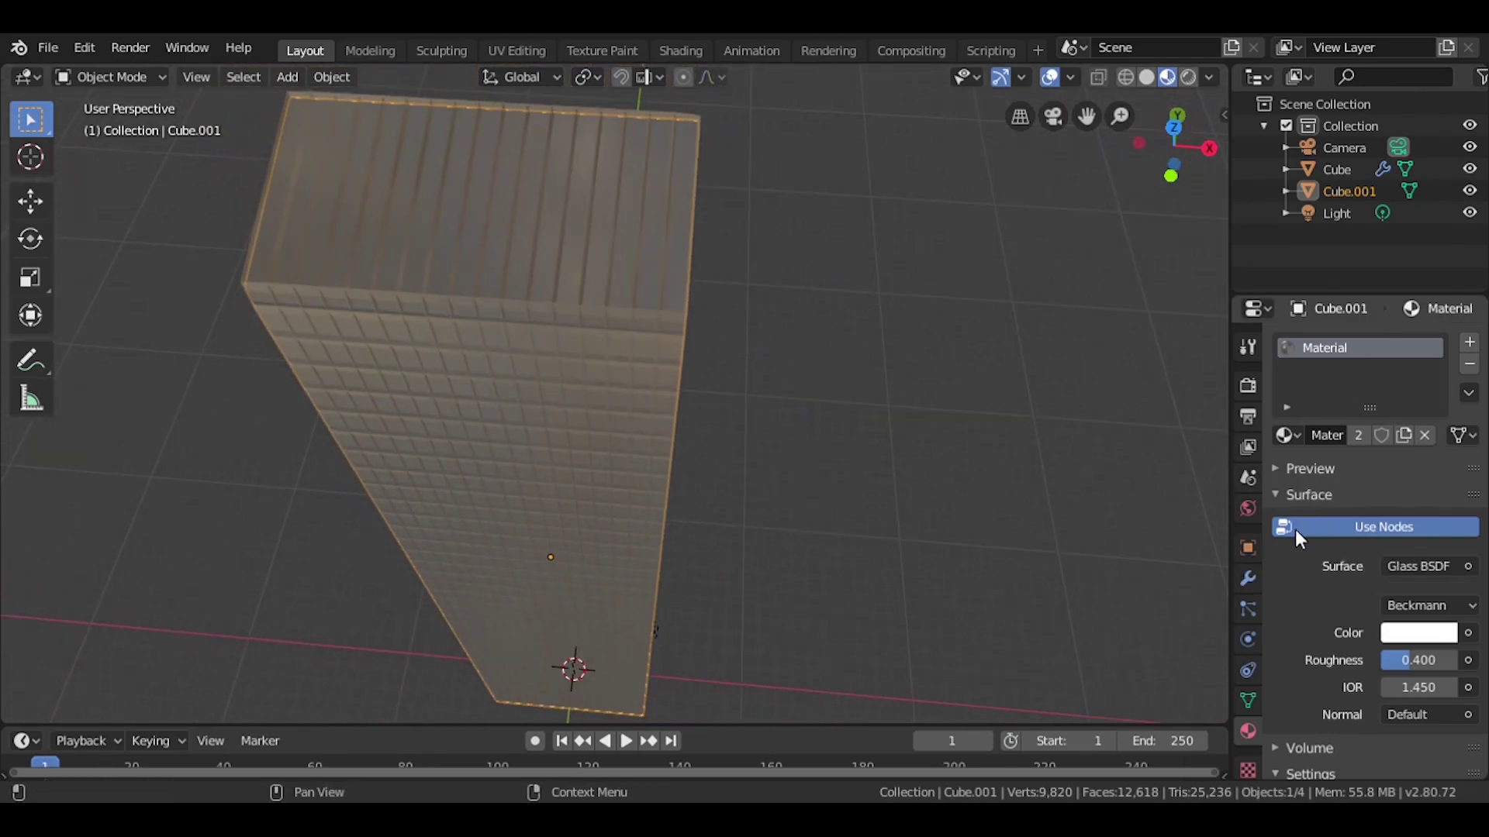
left_click(630, 433)
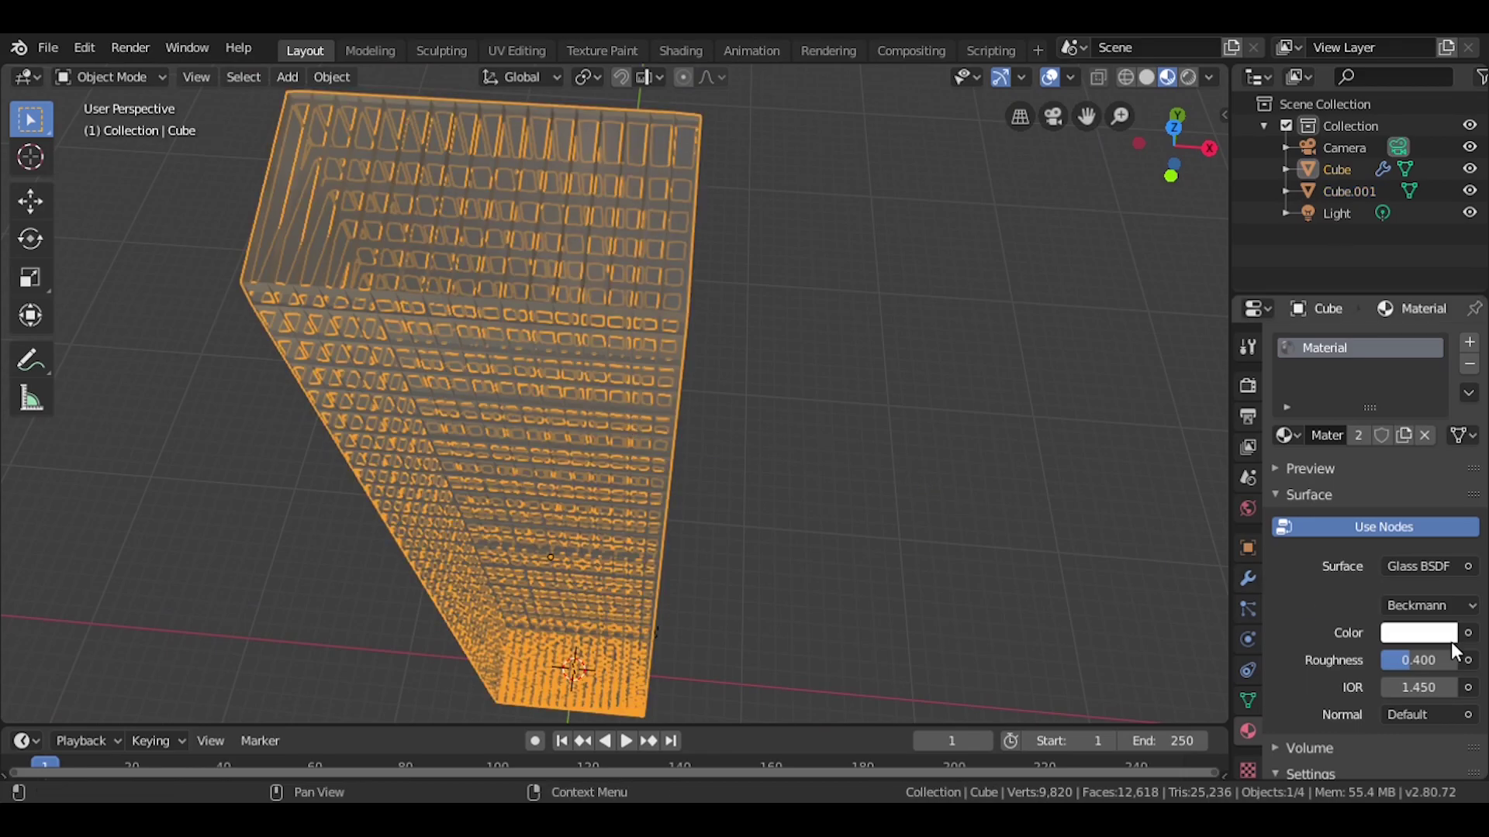
Add a new material slot with Material.001 to the wireframe Cube
left_click(1470, 347)
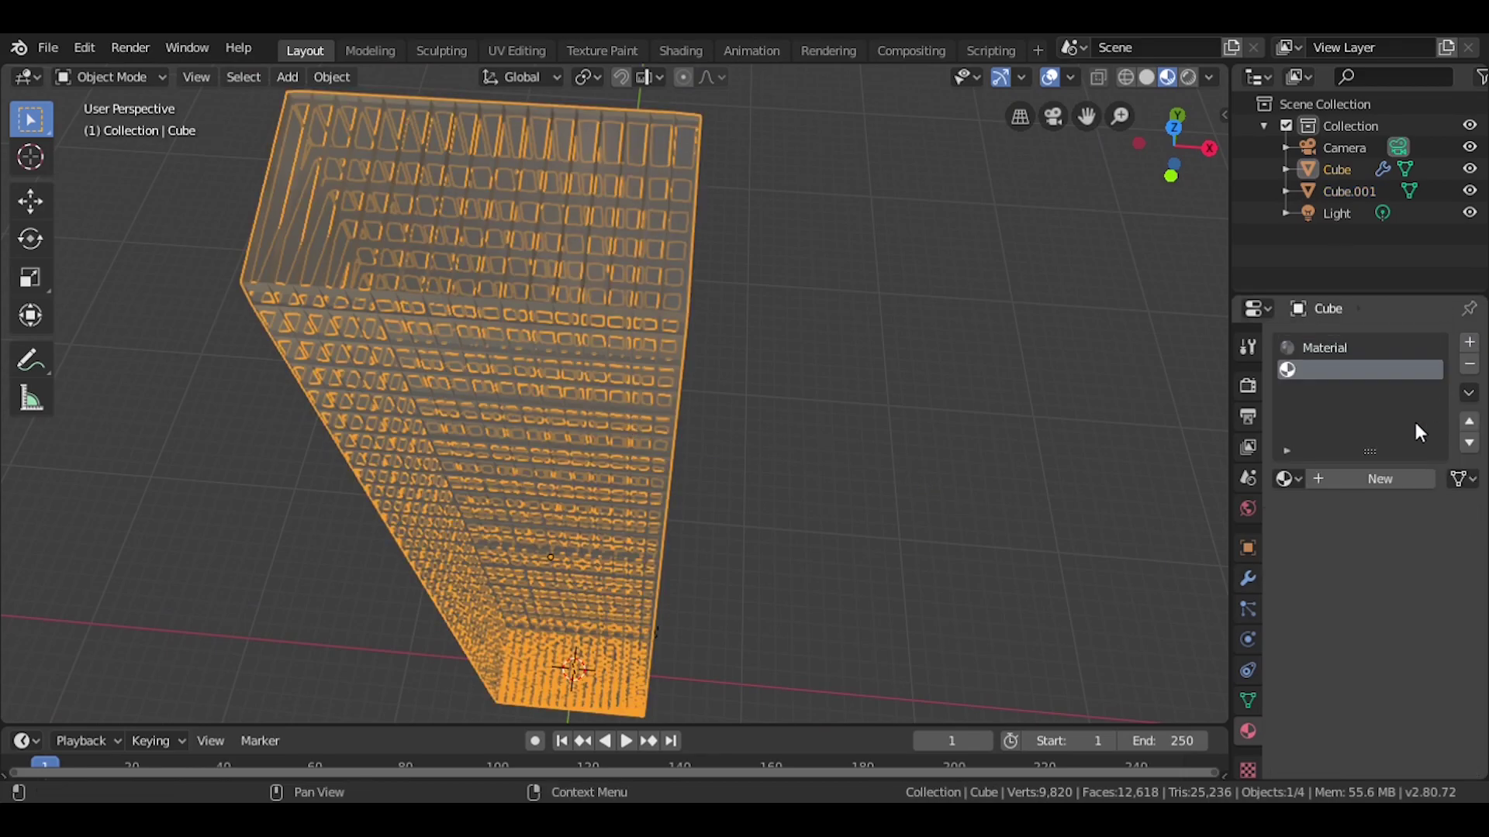
left_click(1366, 482)
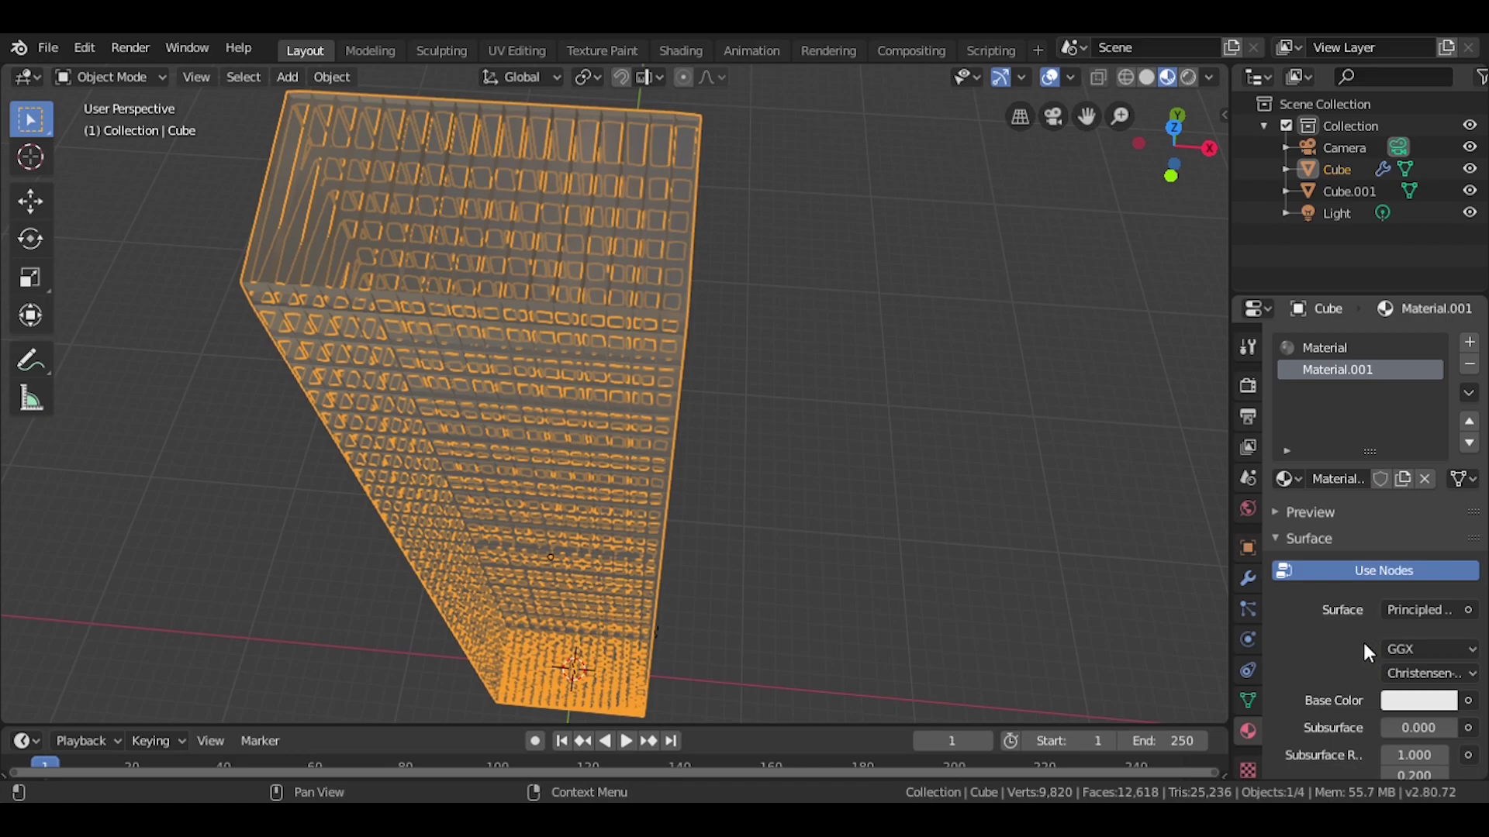
scroll(1347, 647, "down", 2)
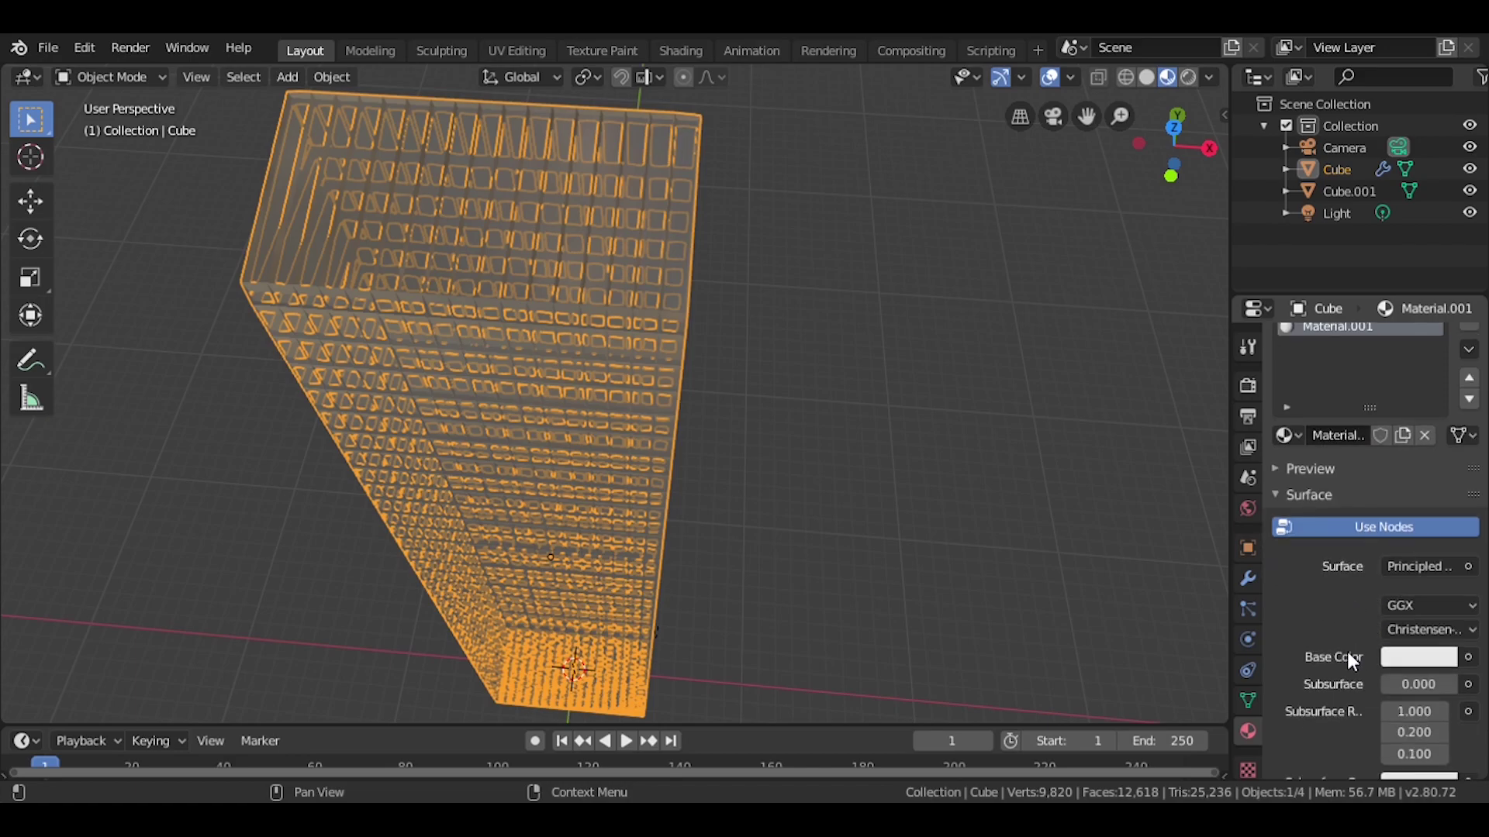
scroll(1348, 643, "down", 1)
mouse_move(1159, 627)
middle_mouse_down()
mouse_move(978, 652)
mouse_move(974, 528)
mouse_move(775, 503)
middle_mouse_up()
left_click(775, 502)
scroll(775, 505, "up", 3)
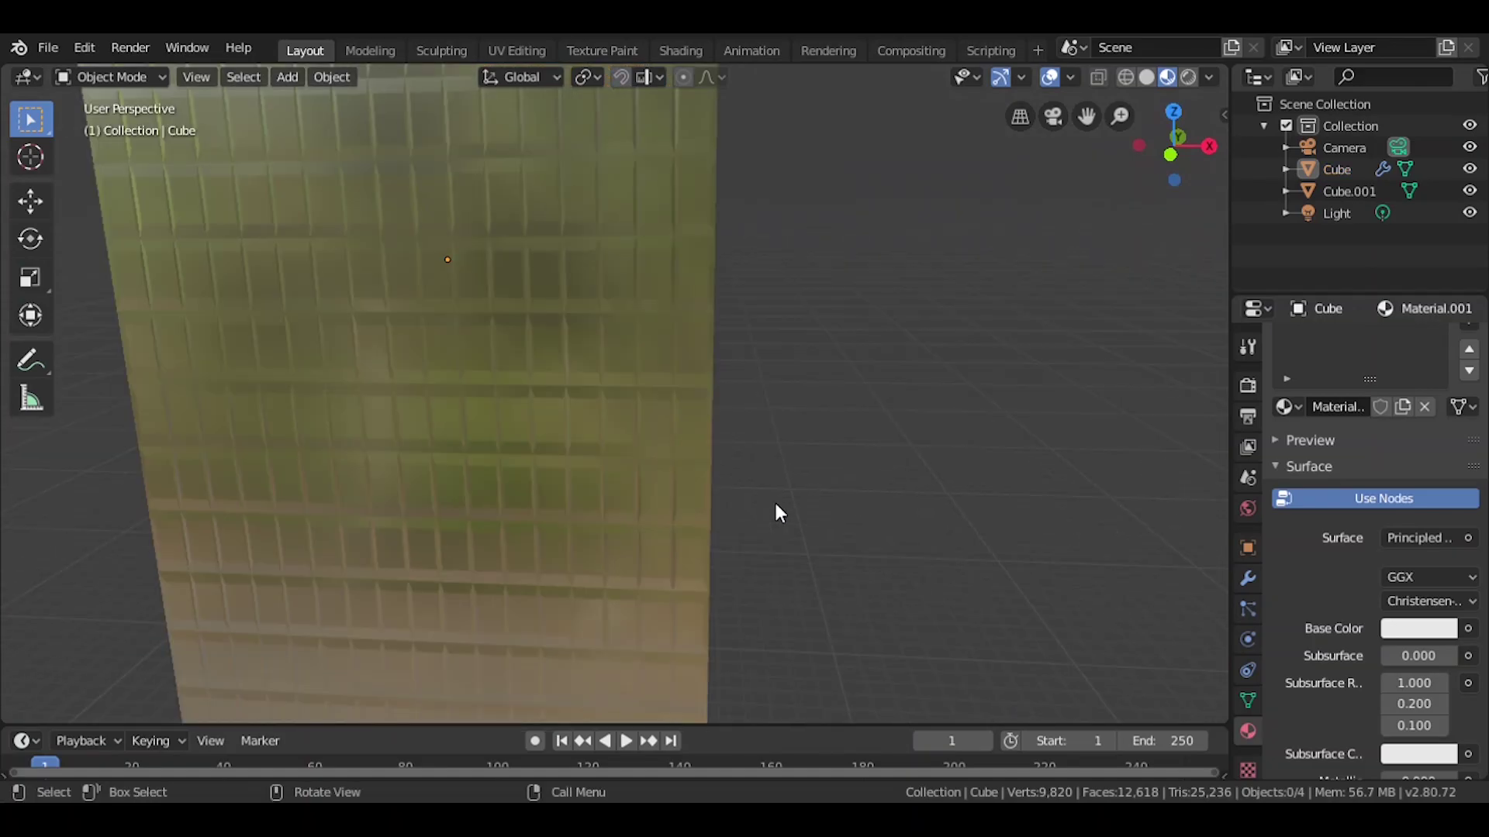
scroll(775, 506, "up", 3)
left_click(726, 378)
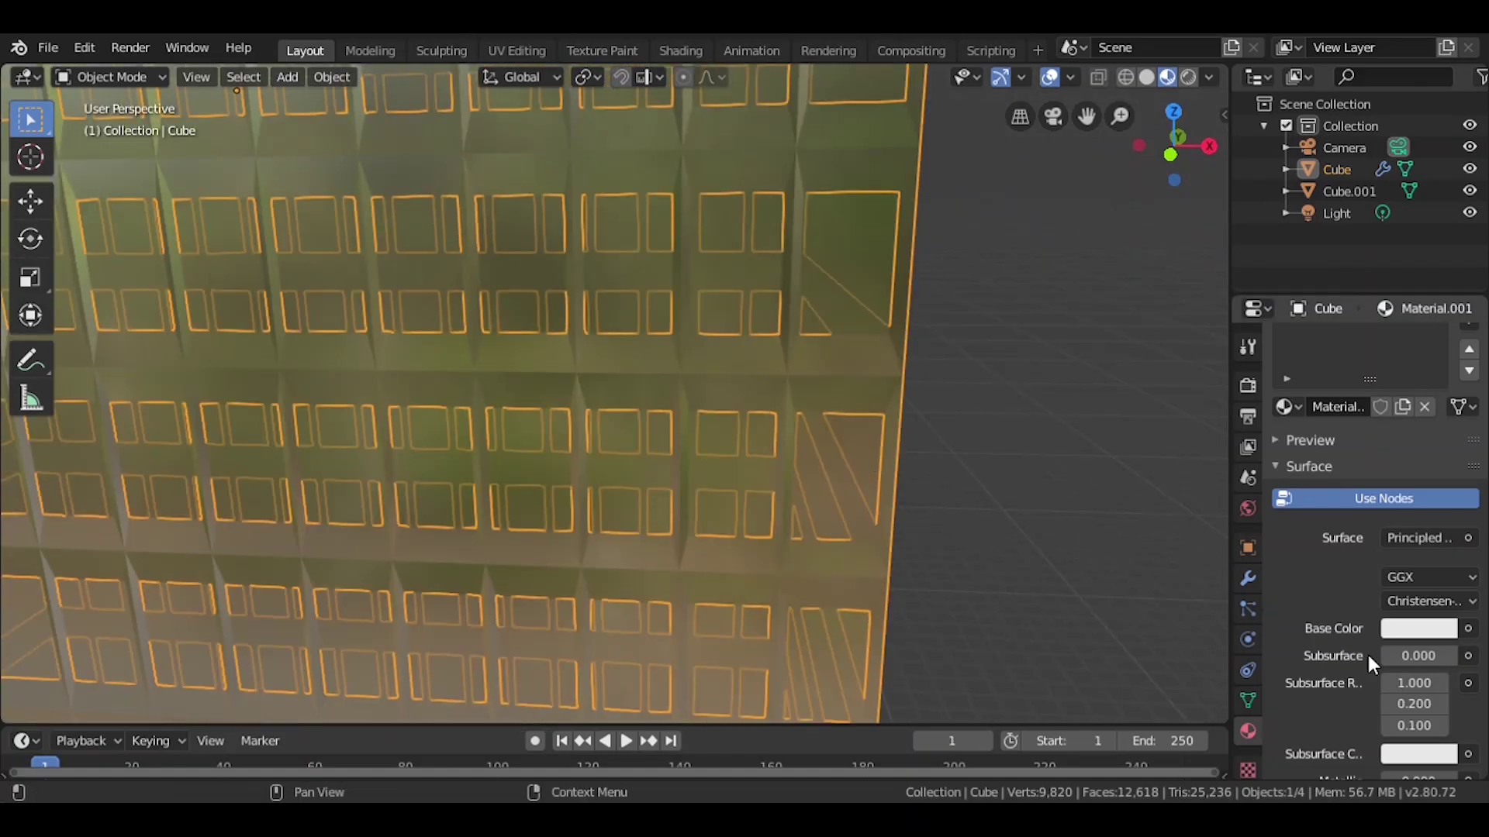
Remove the old glass Material slot from the wireframe Cube
scroll(1304, 565, "up", 2)
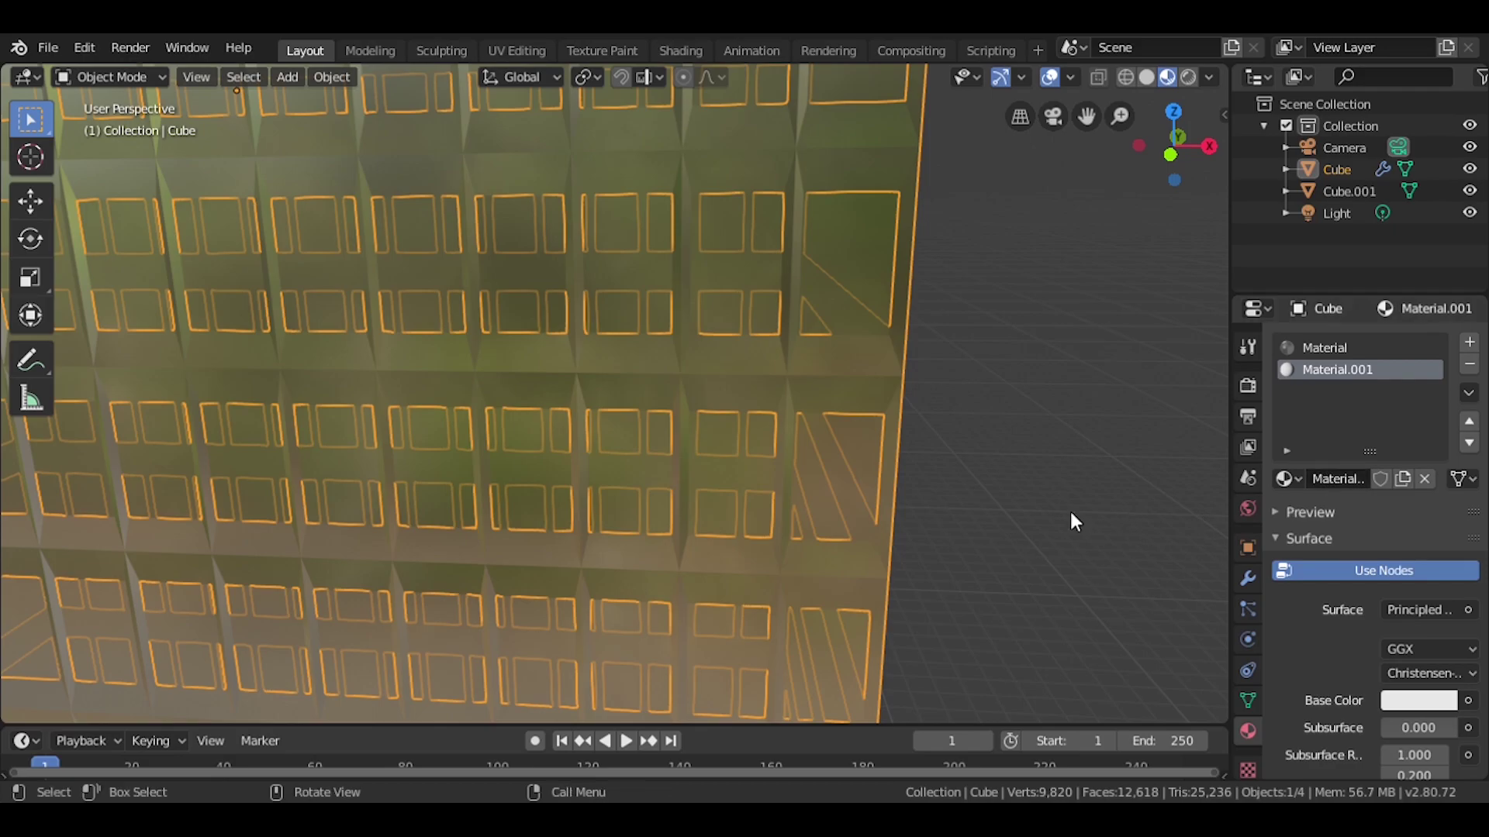
scroll(1008, 496, "down", 3)
scroll(971, 492, "down", 3)
middle_click_drag(970, 492, 995, 587)
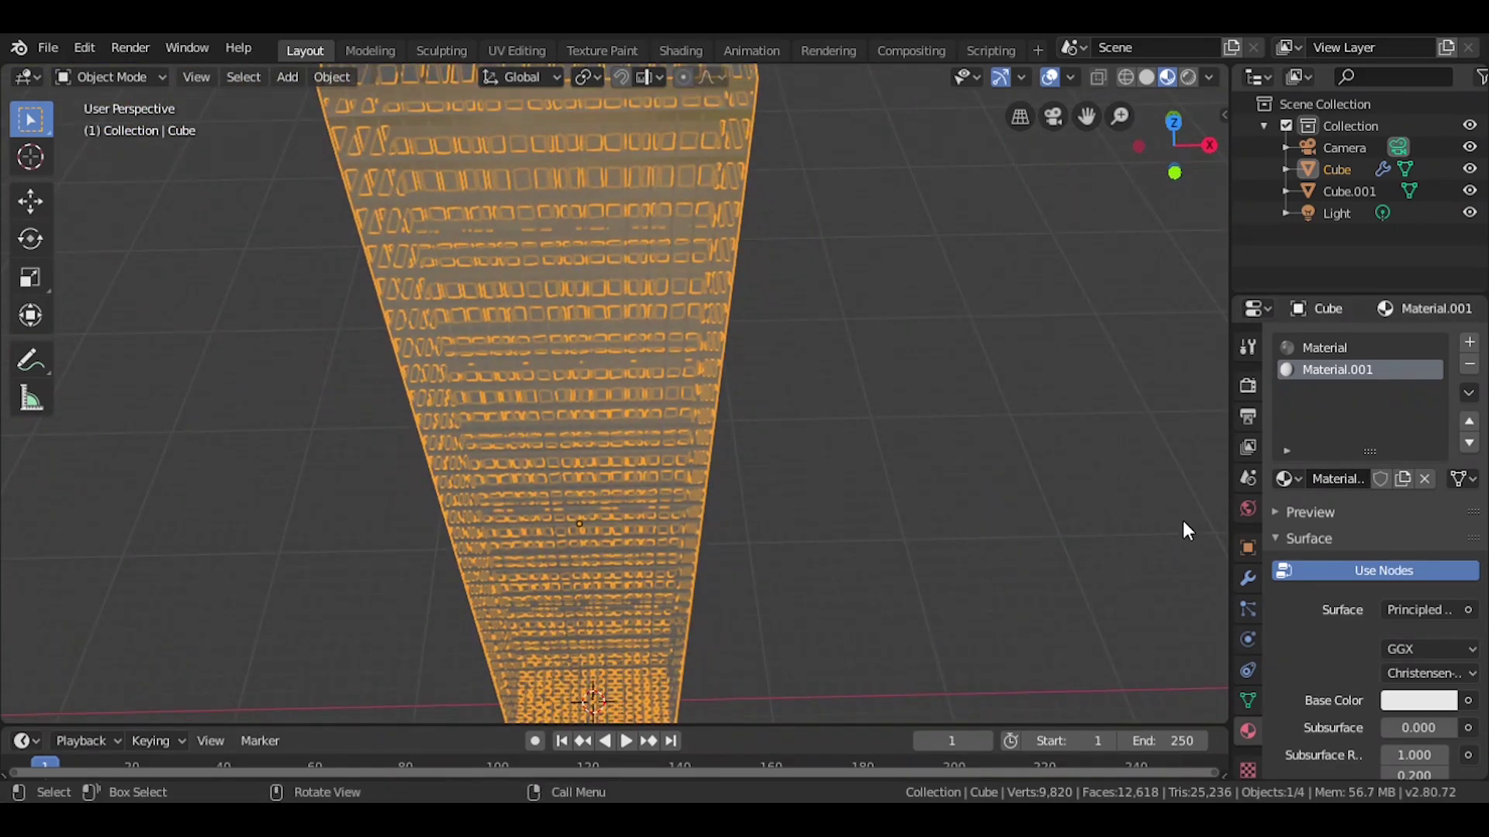
scroll(1038, 494, "down", 3)
left_click(634, 363)
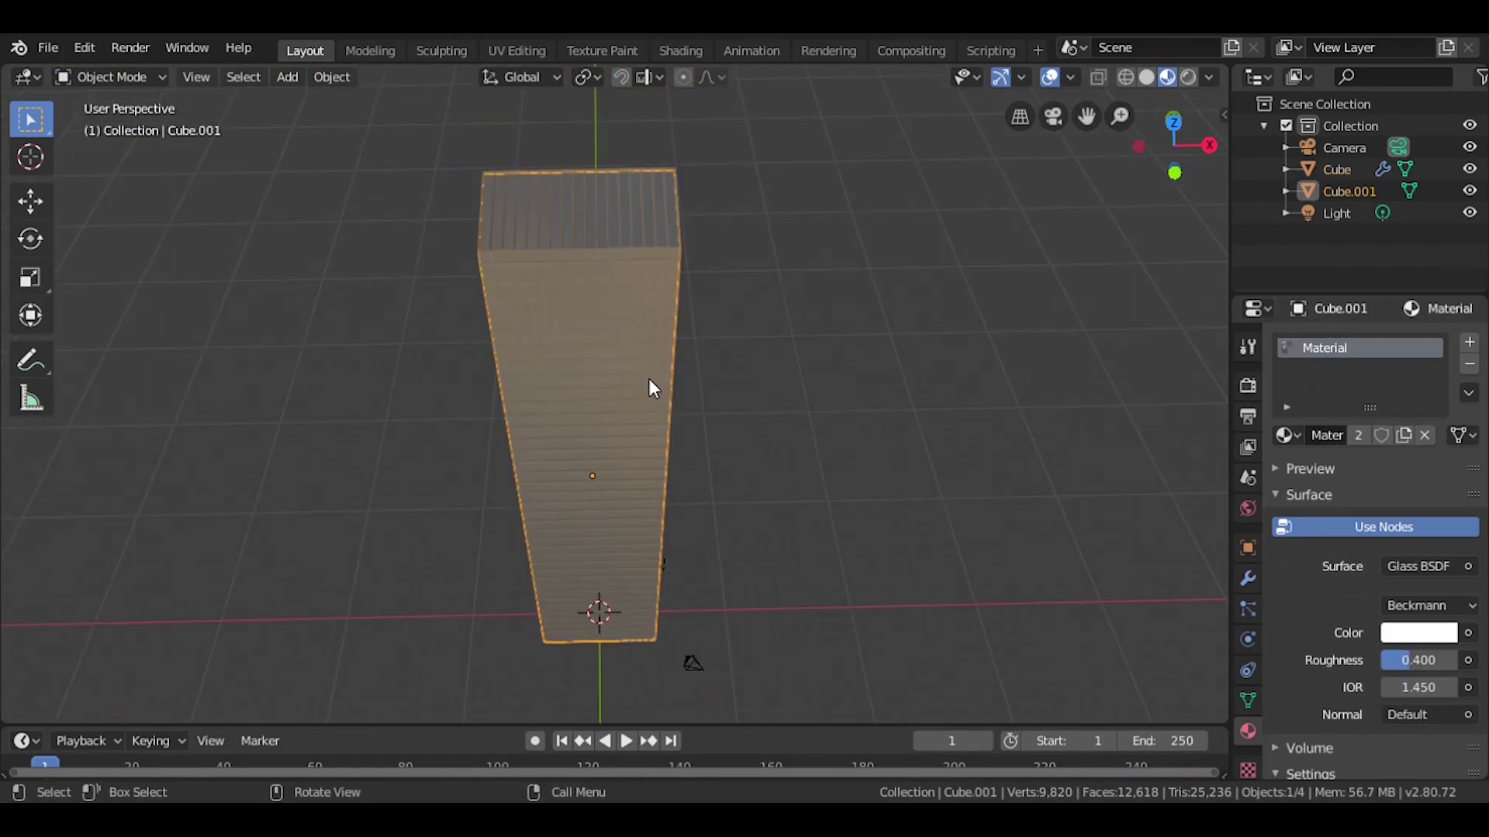
left_click(658, 380)
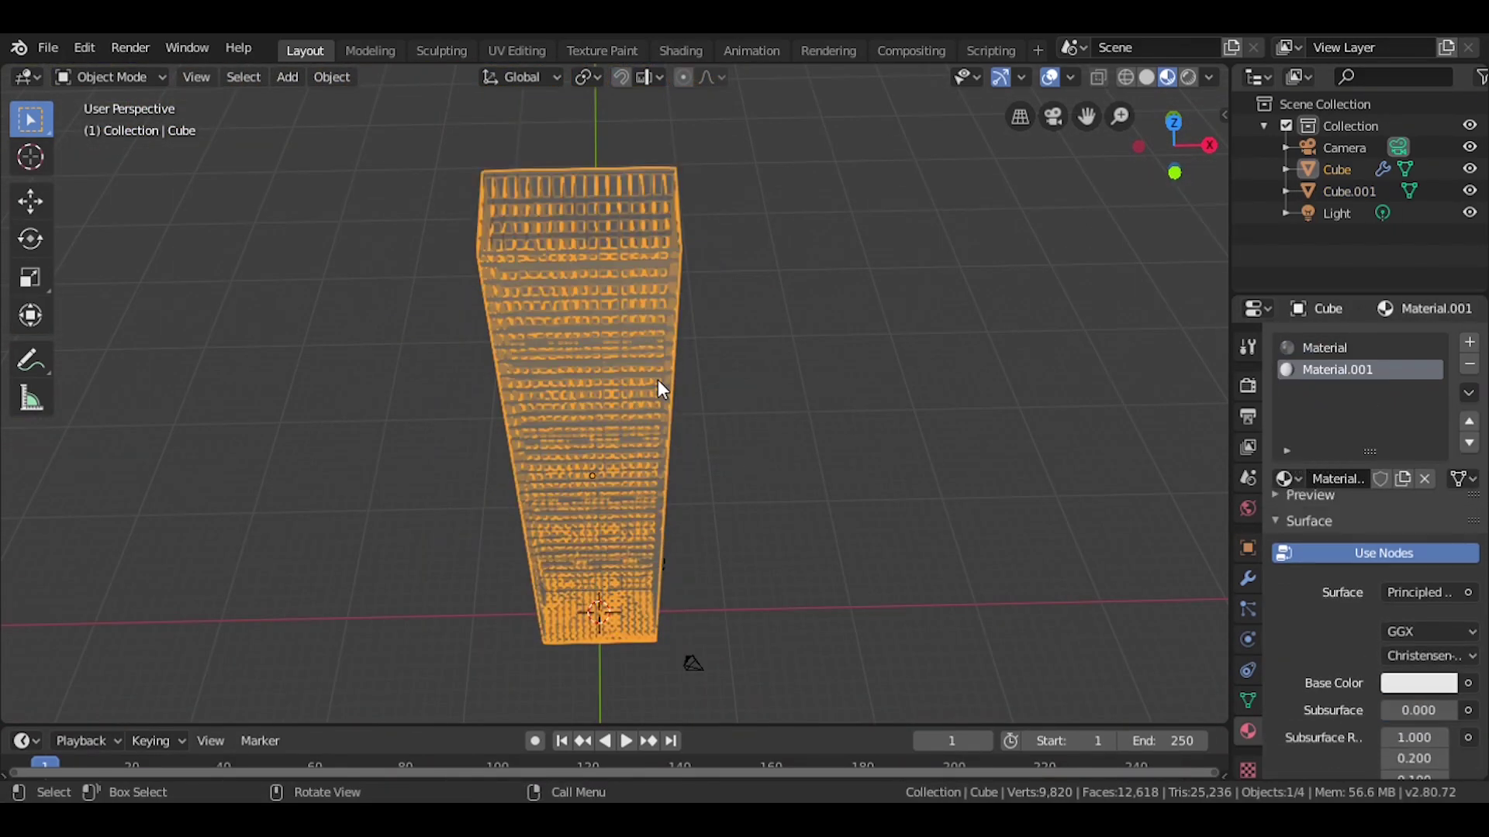
left_click(1345, 348)
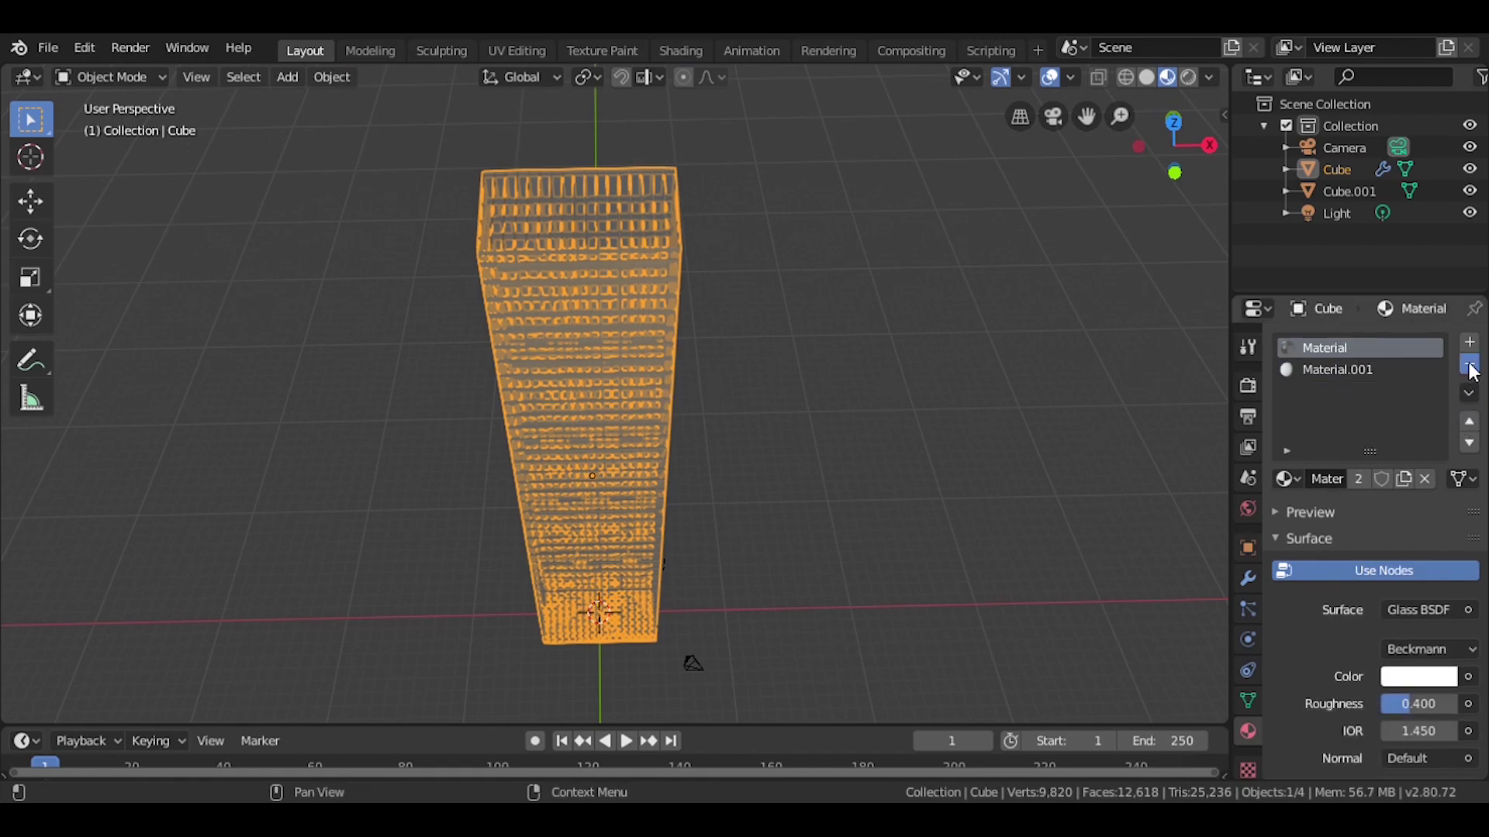
left_click(1469, 364)
left_click(1130, 487)
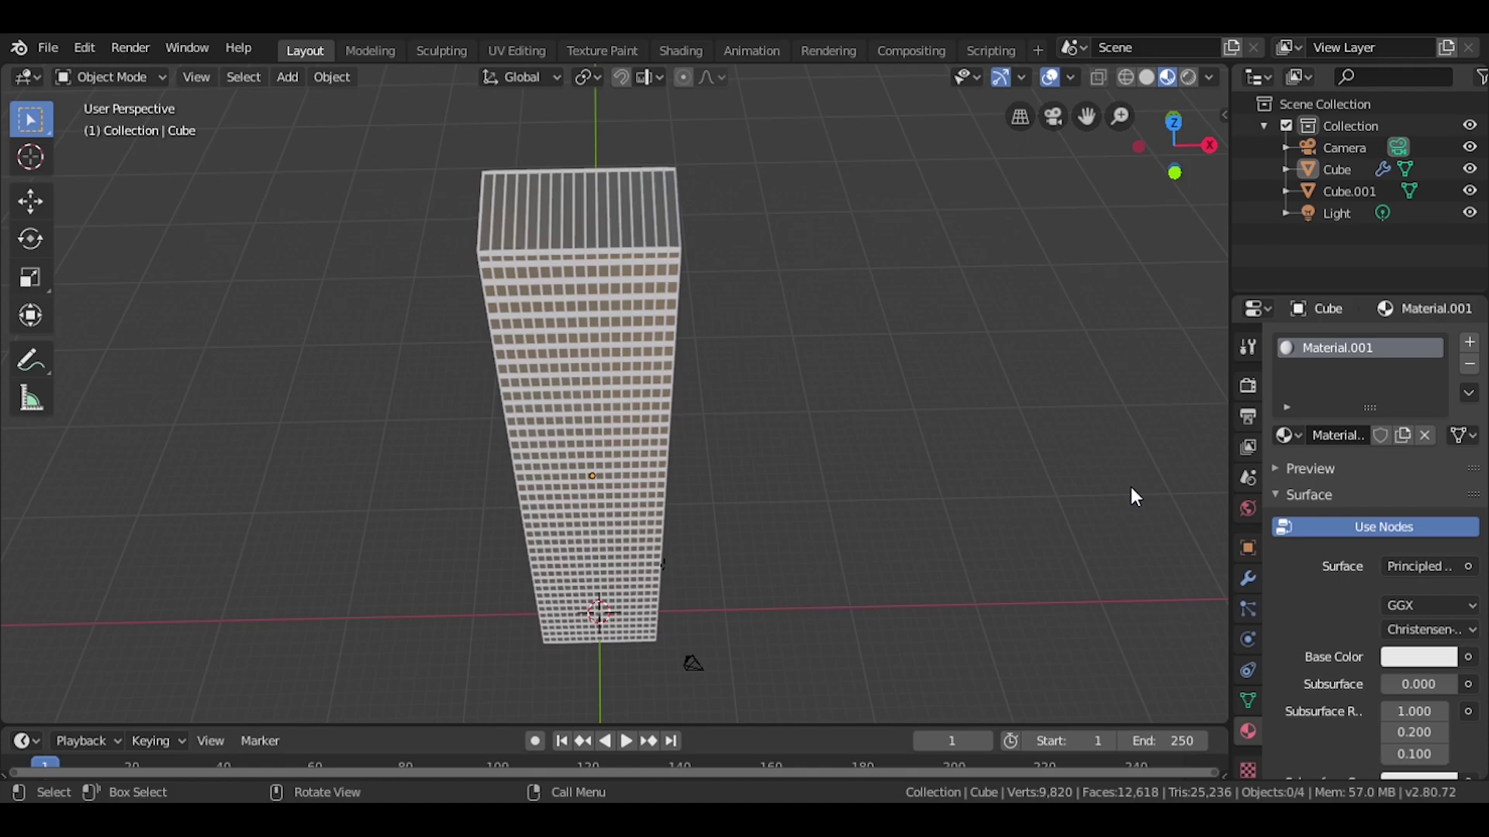
mouse_move(1130, 487)
middle_mouse_down()
mouse_move(1122, 450)
mouse_move(1119, 508)
mouse_move(1093, 388)
mouse_move(1101, 301)
mouse_move(1076, 342)
middle_mouse_up()
scroll(1119, 509, "up", 5)
scroll(1117, 516, "down", 3)
scroll(1026, 486, "up", 2)
mouse_move(1025, 487)
middle_mouse_down()
mouse_move(1080, 532)
mouse_move(770, 497)
middle_mouse_up()
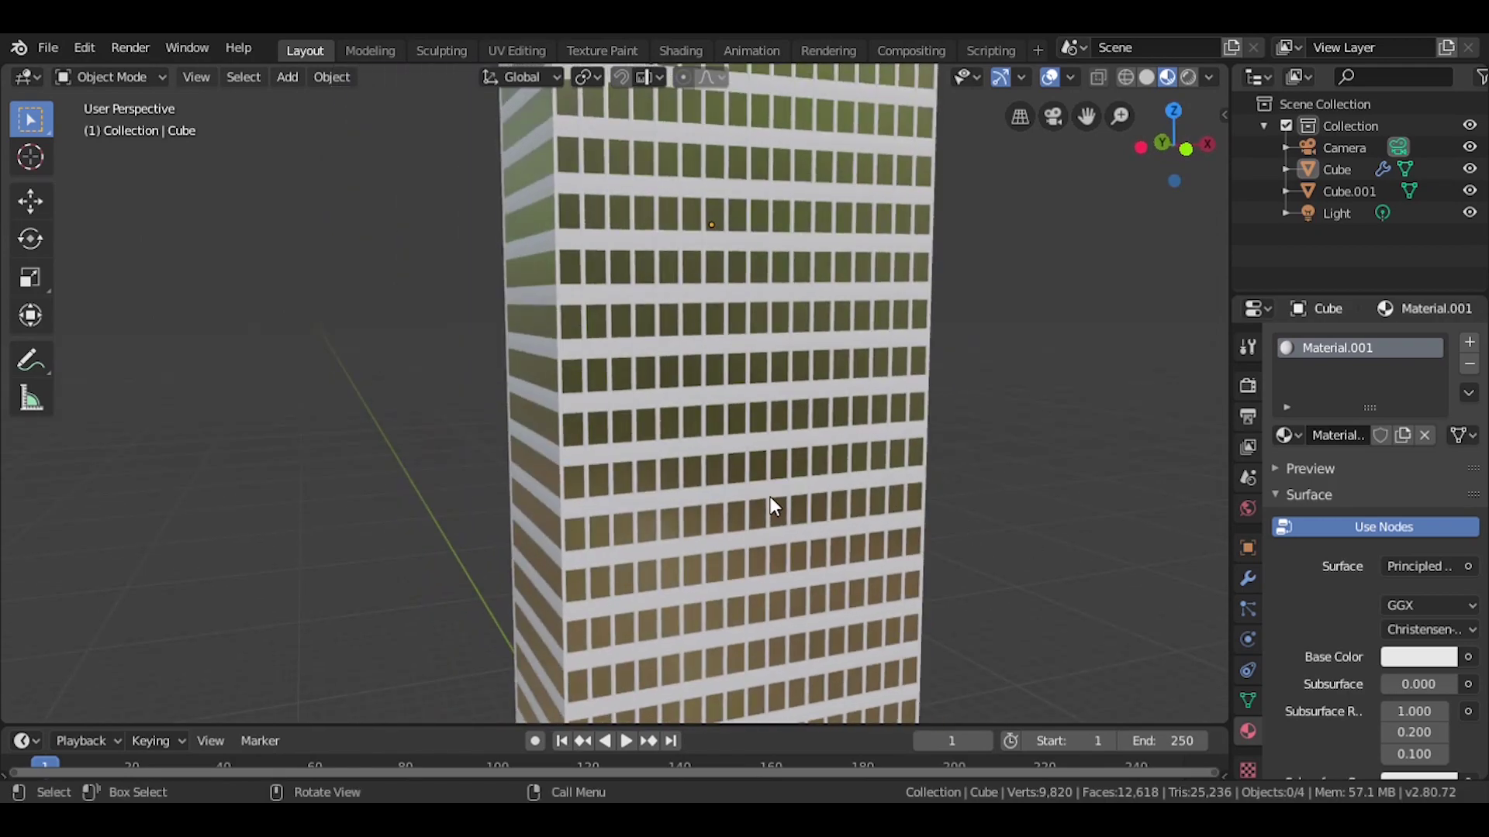
left_click(735, 439)
mouse_move(735, 440)
middle_mouse_down()
mouse_move(890, 452)
mouse_move(887, 489)
mouse_move(630, 498)
mouse_move(771, 448)
mouse_move(890, 508)
mouse_move(971, 578)
mouse_move(972, 555)
mouse_move(837, 458)
mouse_move(941, 537)
mouse_move(934, 517)
middle_mouse_up()
left_click(835, 491)
scroll(934, 518, "up", 3)
scroll(918, 519, "up", 2)
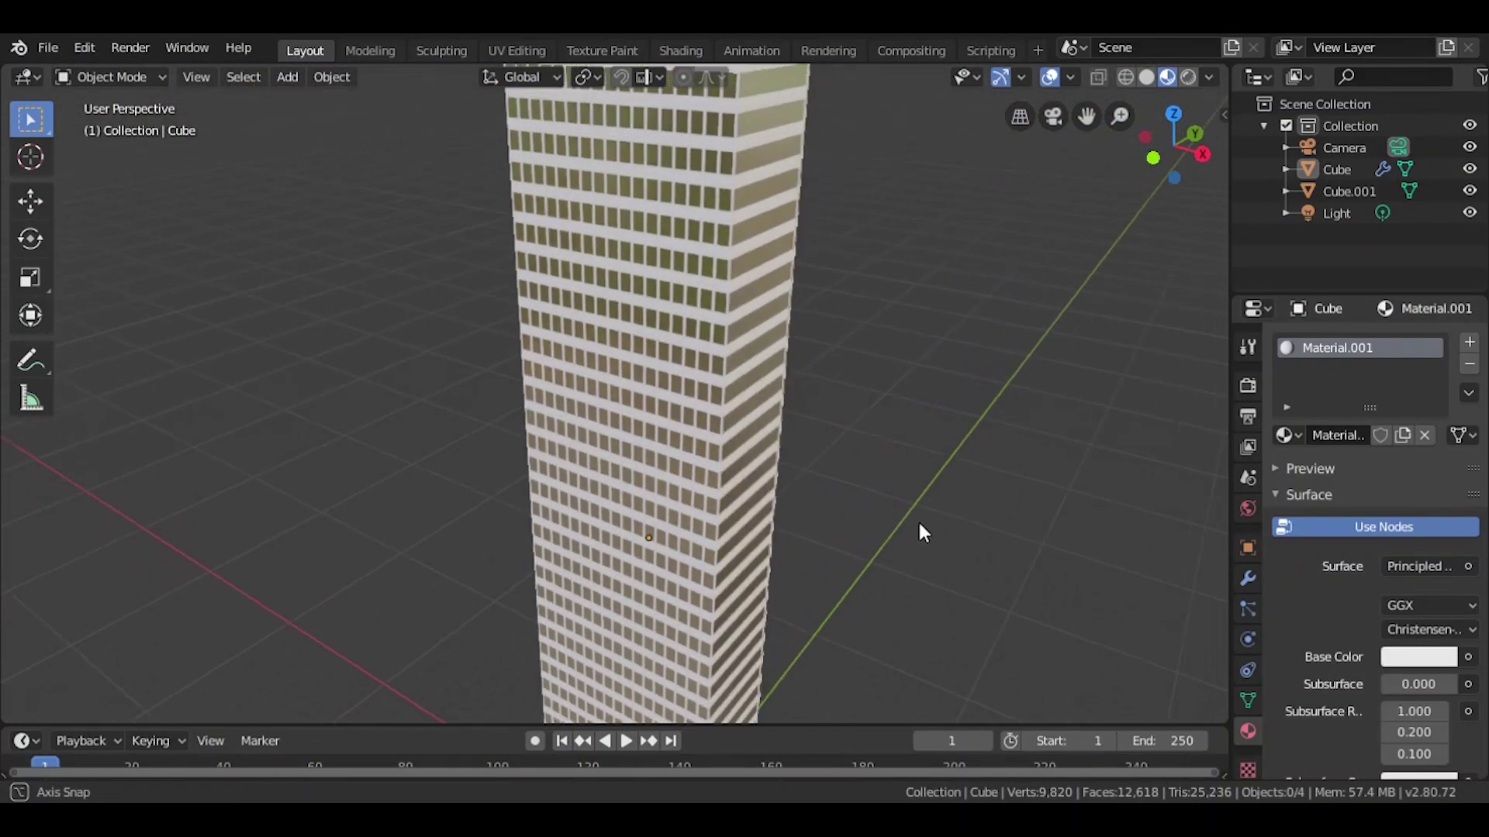
scroll(894, 551, "up", 2)
left_click(662, 307)
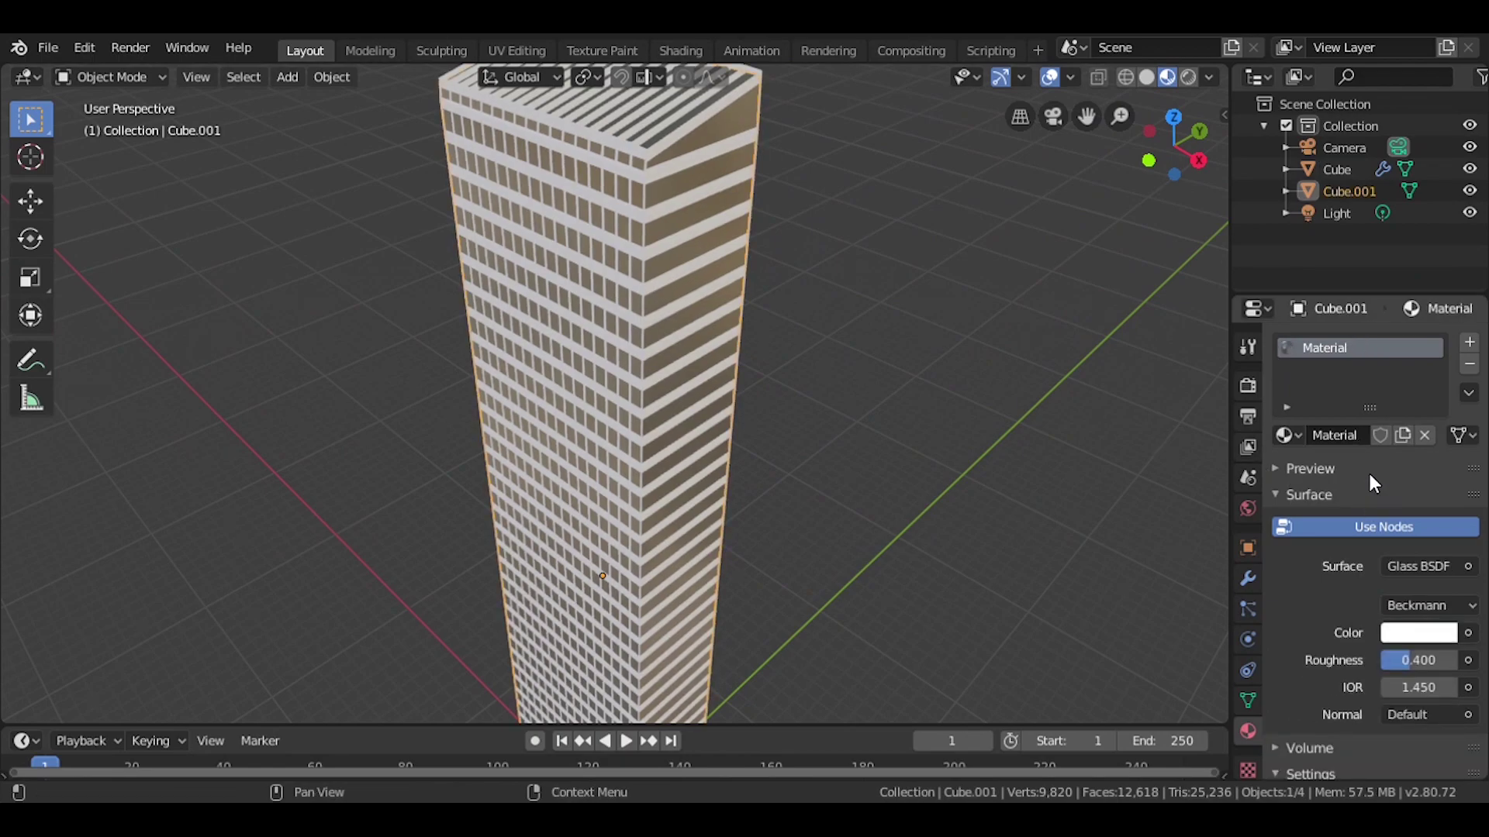
left_click(704, 192)
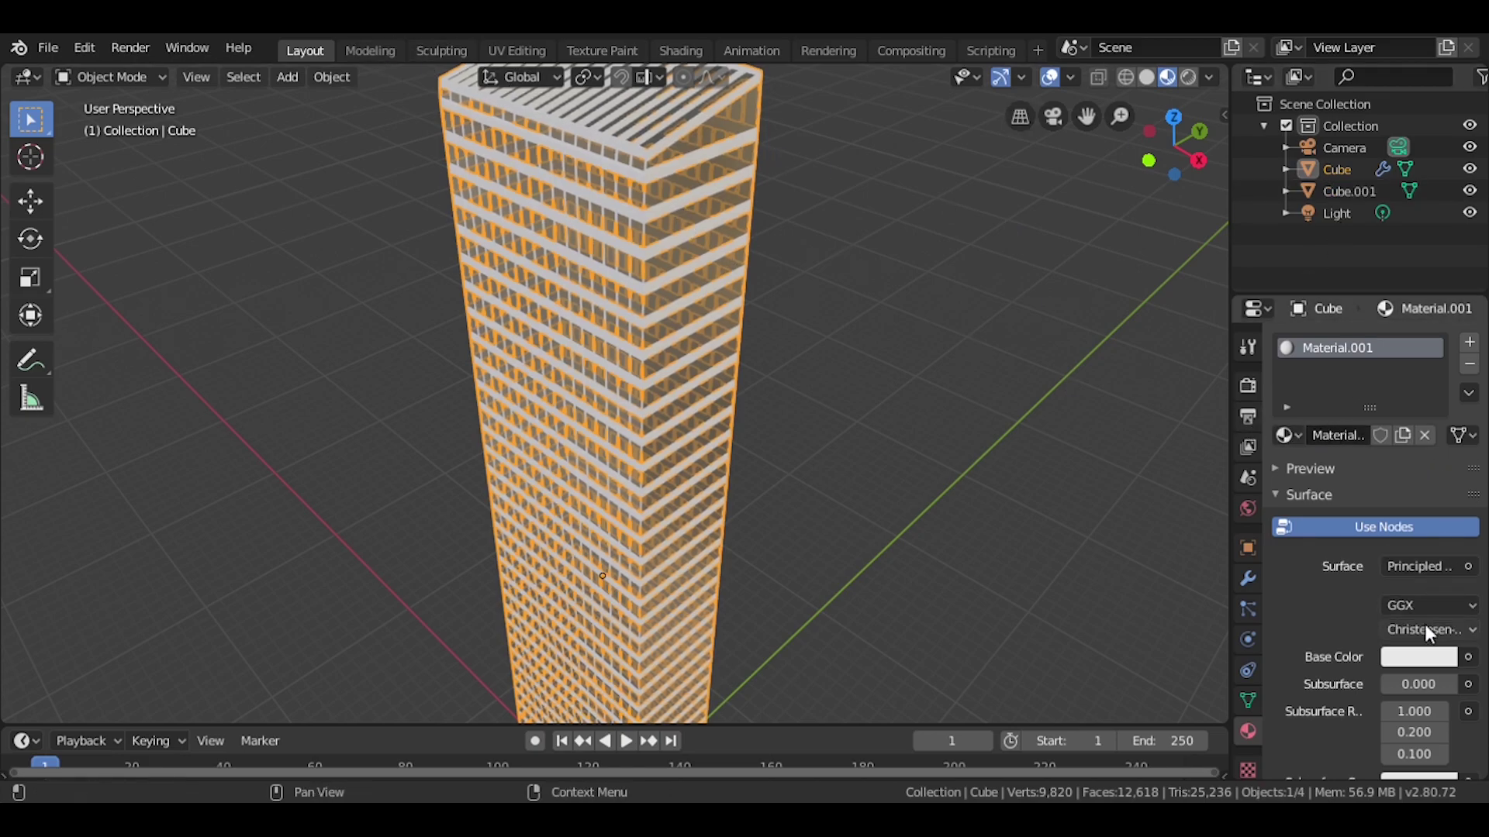
Set Material.001 to Metallic 0.375 and Roughness 0
scroll(1422, 732, "down", 5)
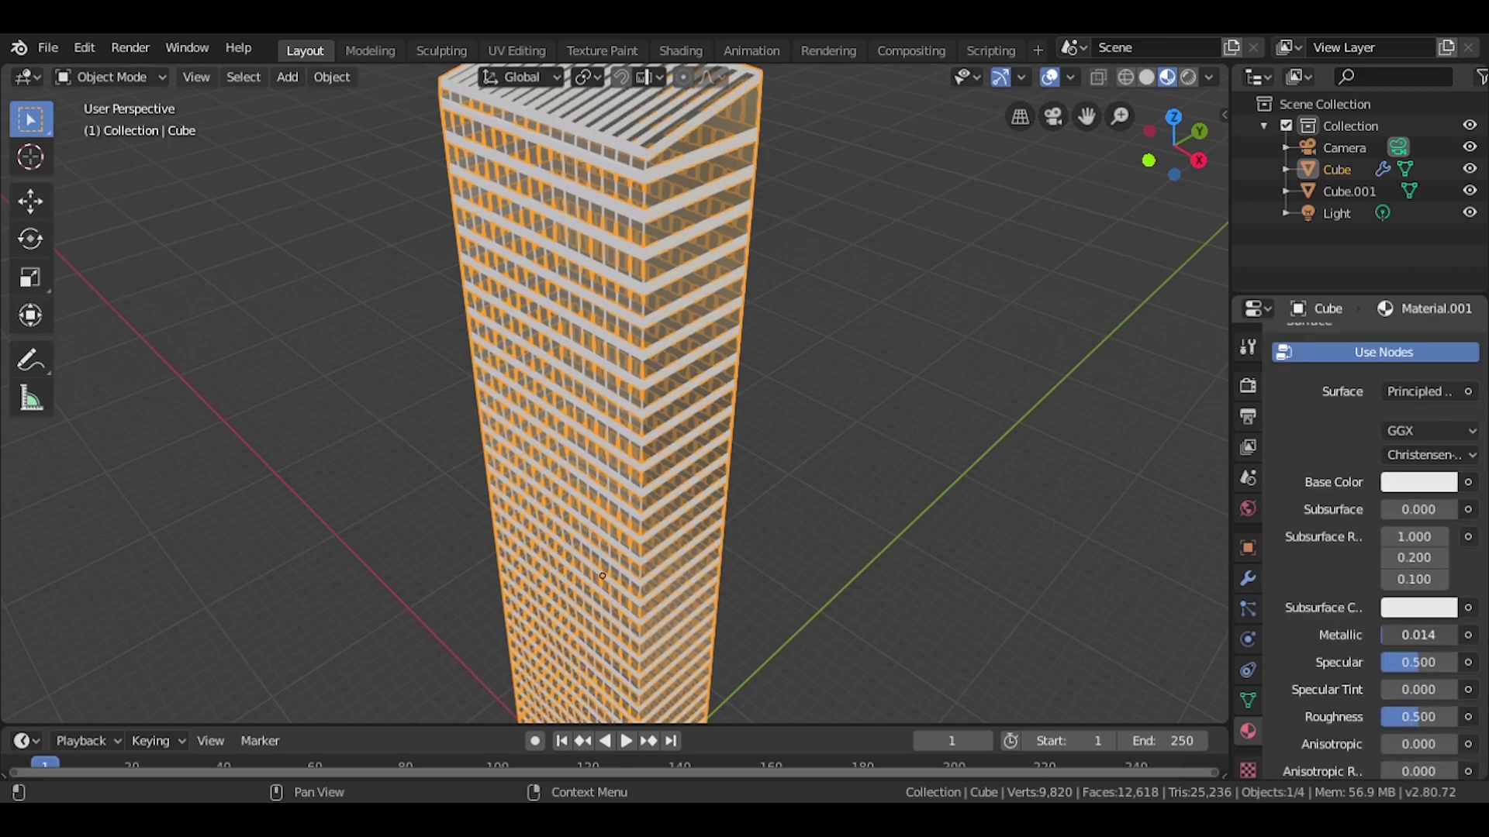
left_click_drag(1411, 635, 1442, 635)
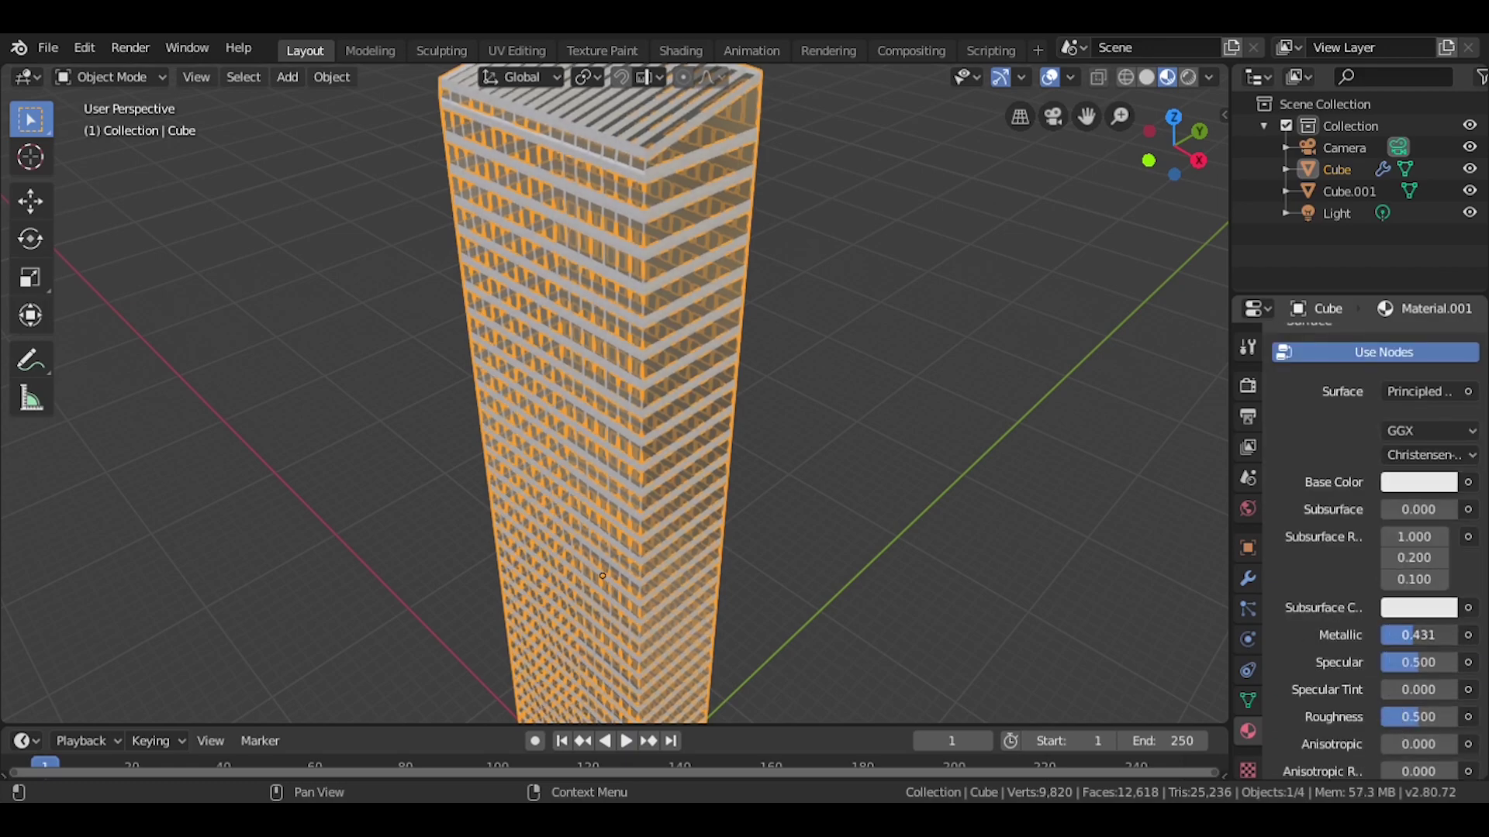
left_click_drag(1404, 726, 1387, 716)
scroll(838, 496, "up", 5)
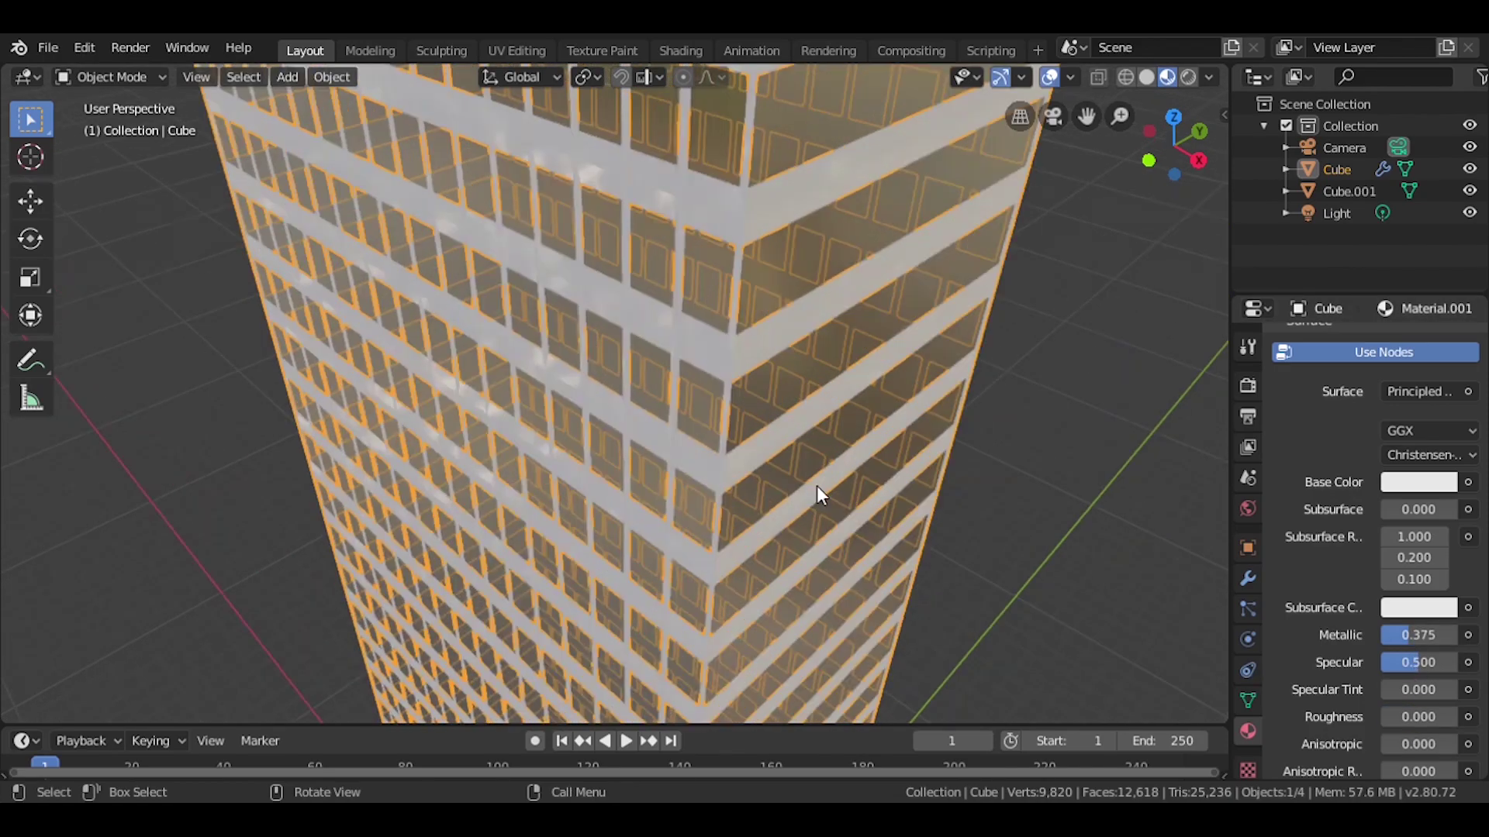
scroll(816, 485, "up", 4)
scroll(816, 485, "down", 3)
scroll(817, 481, "down", 3)
scroll(825, 462, "down", 2)
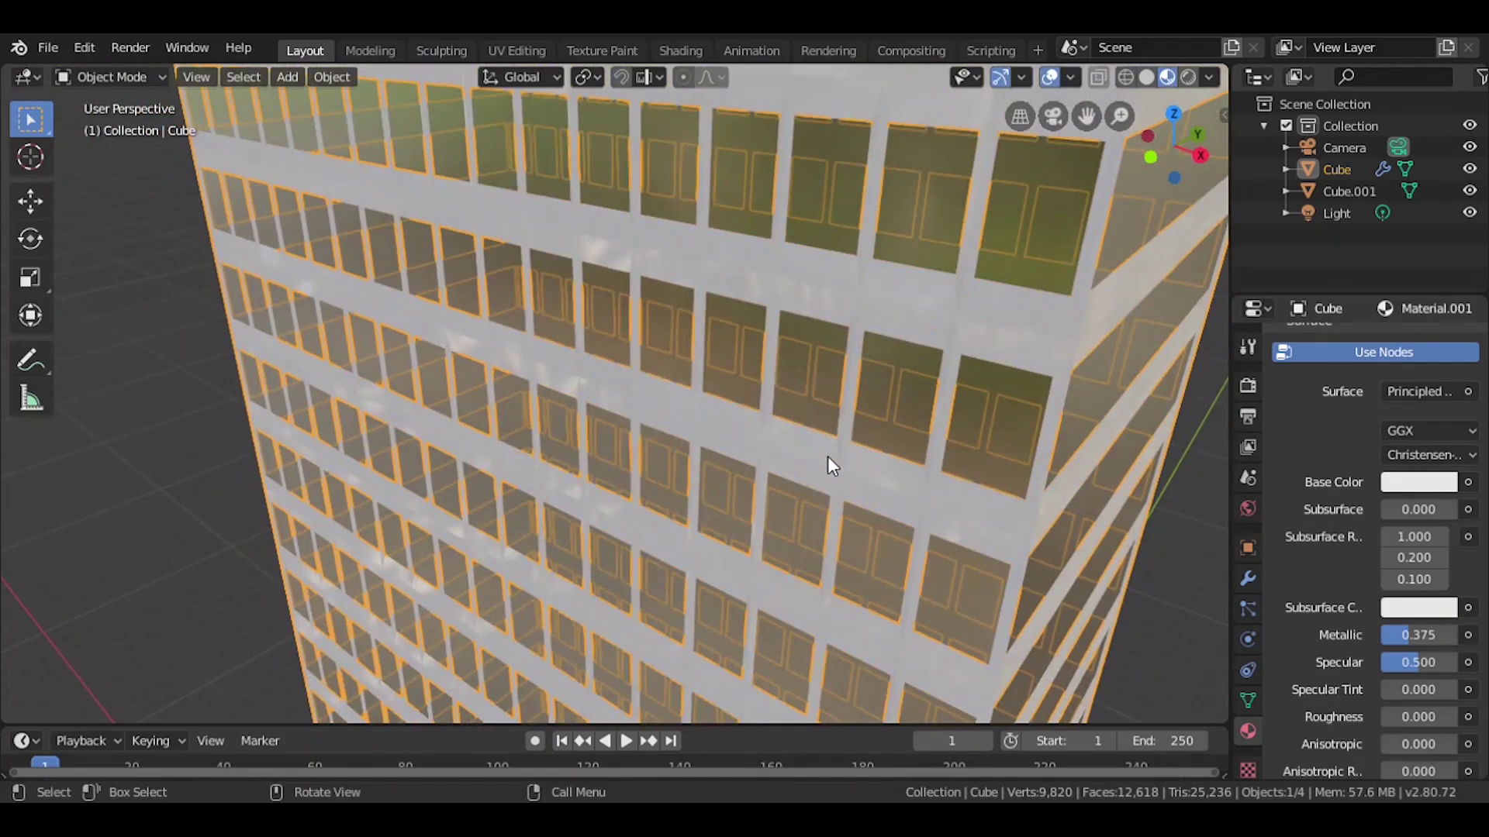
scroll(826, 456, "down", 3)
scroll(828, 459, "down", 2)
Darken the base colour to value 0.4 and view the metal-framed tower
left_click(1421, 481)
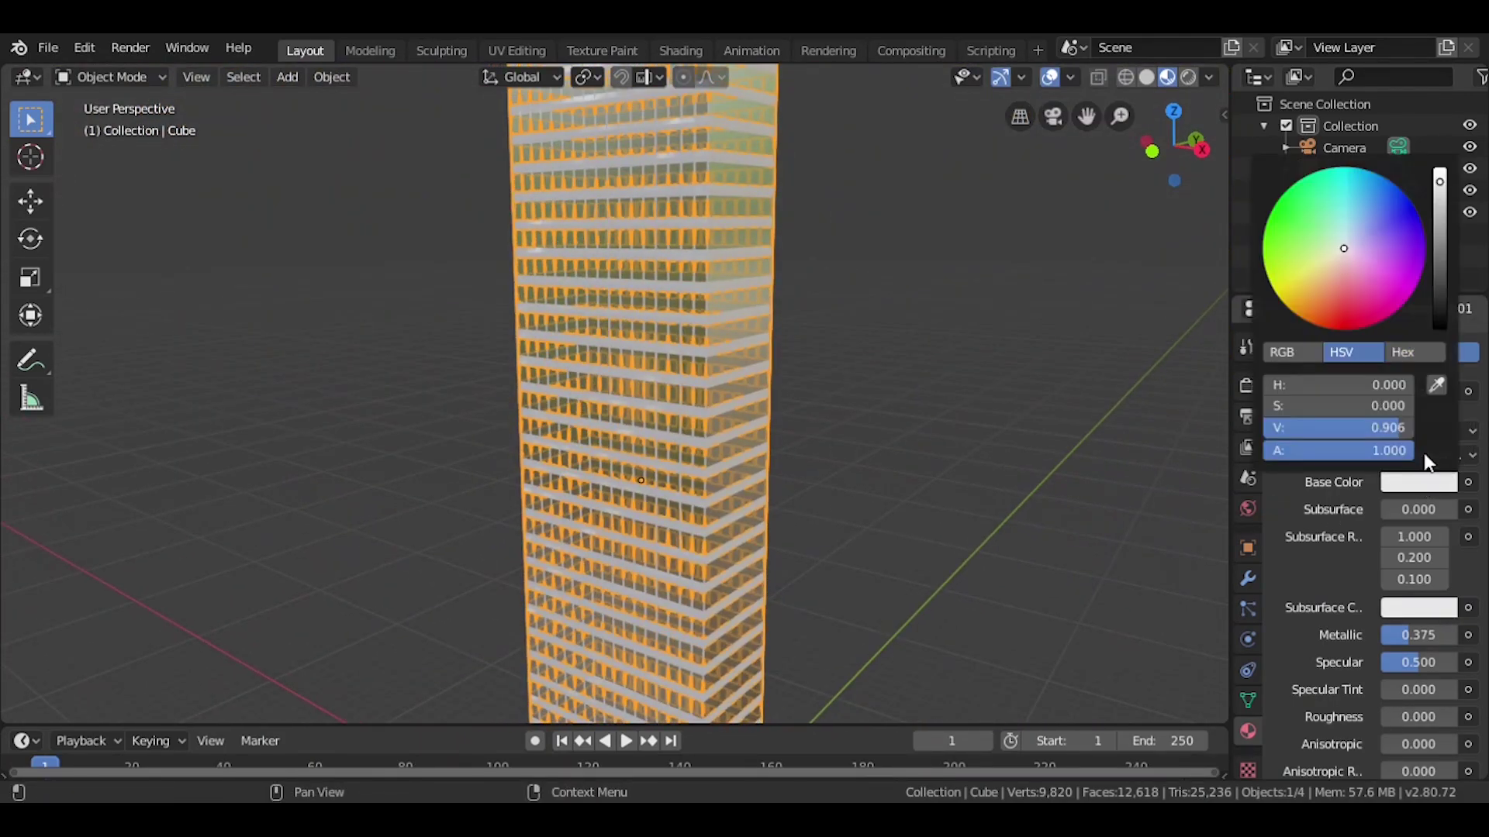
left_click_drag(1452, 266, 1451, 266)
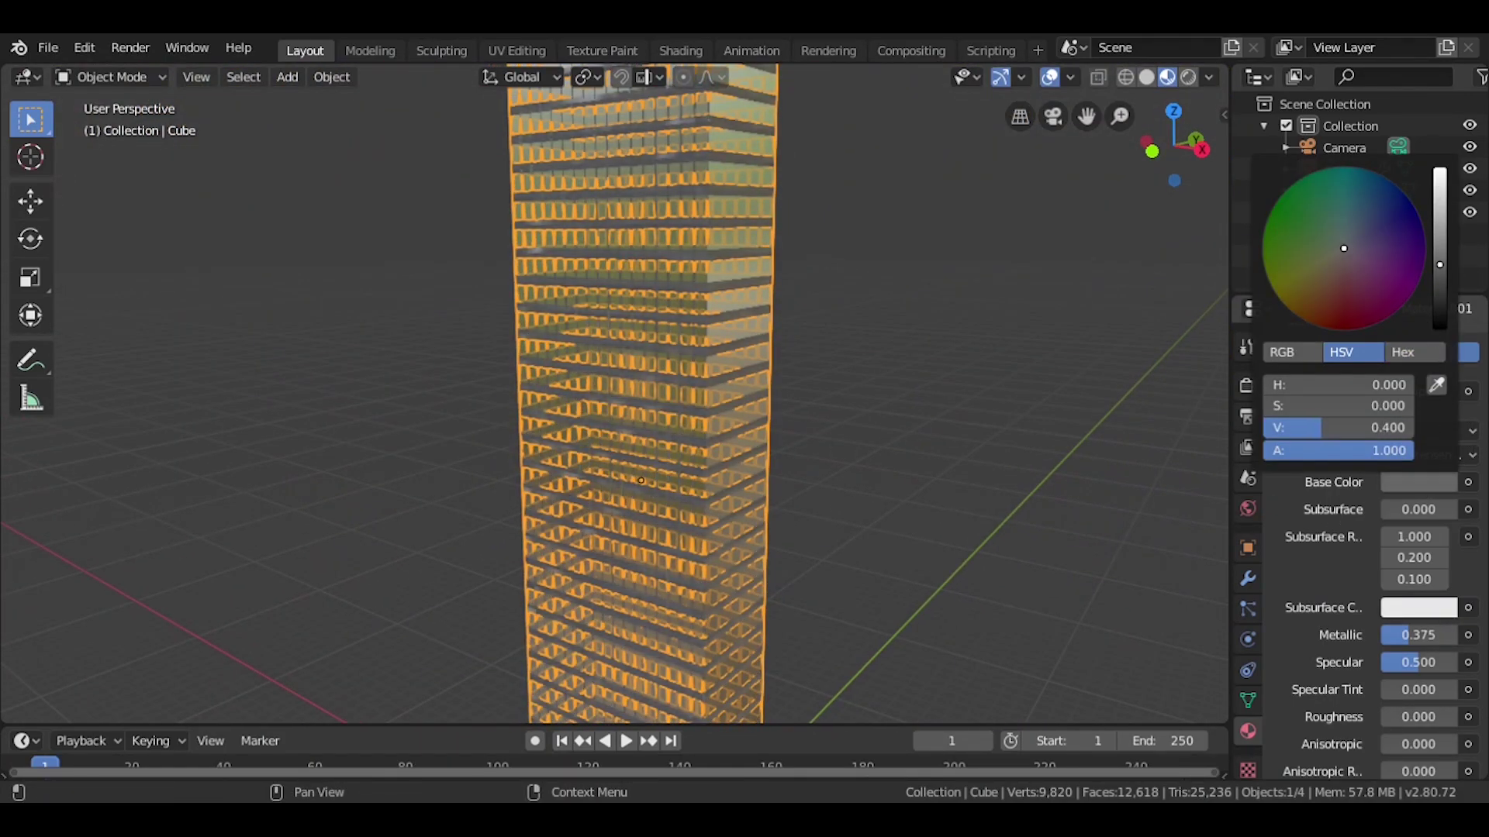
scroll(1318, 465, "up", 1)
left_click(999, 496)
scroll(1084, 466, "down", 4)
scroll(1072, 518, "down", 1)
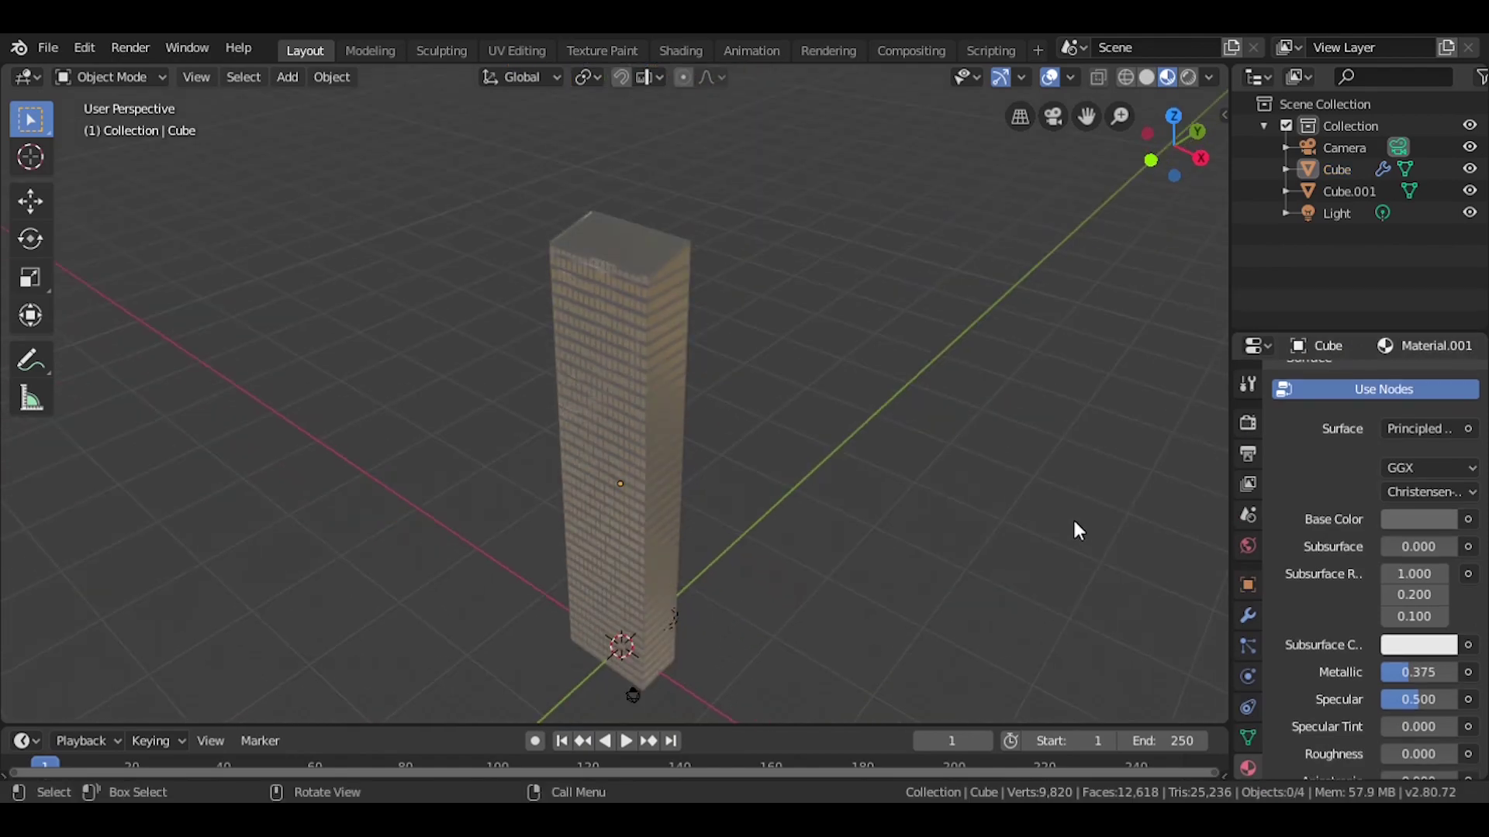
scroll(908, 465, "up", 5)
mouse_move(907, 465)
middle_mouse_down()
mouse_move(1034, 505)
mouse_move(844, 455)
mouse_move(853, 406)
mouse_move(942, 508)
mouse_move(927, 342)
mouse_move(920, 372)
mouse_move(951, 322)
mouse_move(967, 326)
mouse_move(1045, 468)
mouse_move(1043, 402)
mouse_move(983, 457)
mouse_move(1034, 491)
mouse_move(1030, 529)
middle_mouse_up()
Switch the viewport to look through the scene camera
left_click(961, 467)
scroll(960, 468, "down", 8)
left_click(1017, 481)
key("grave")
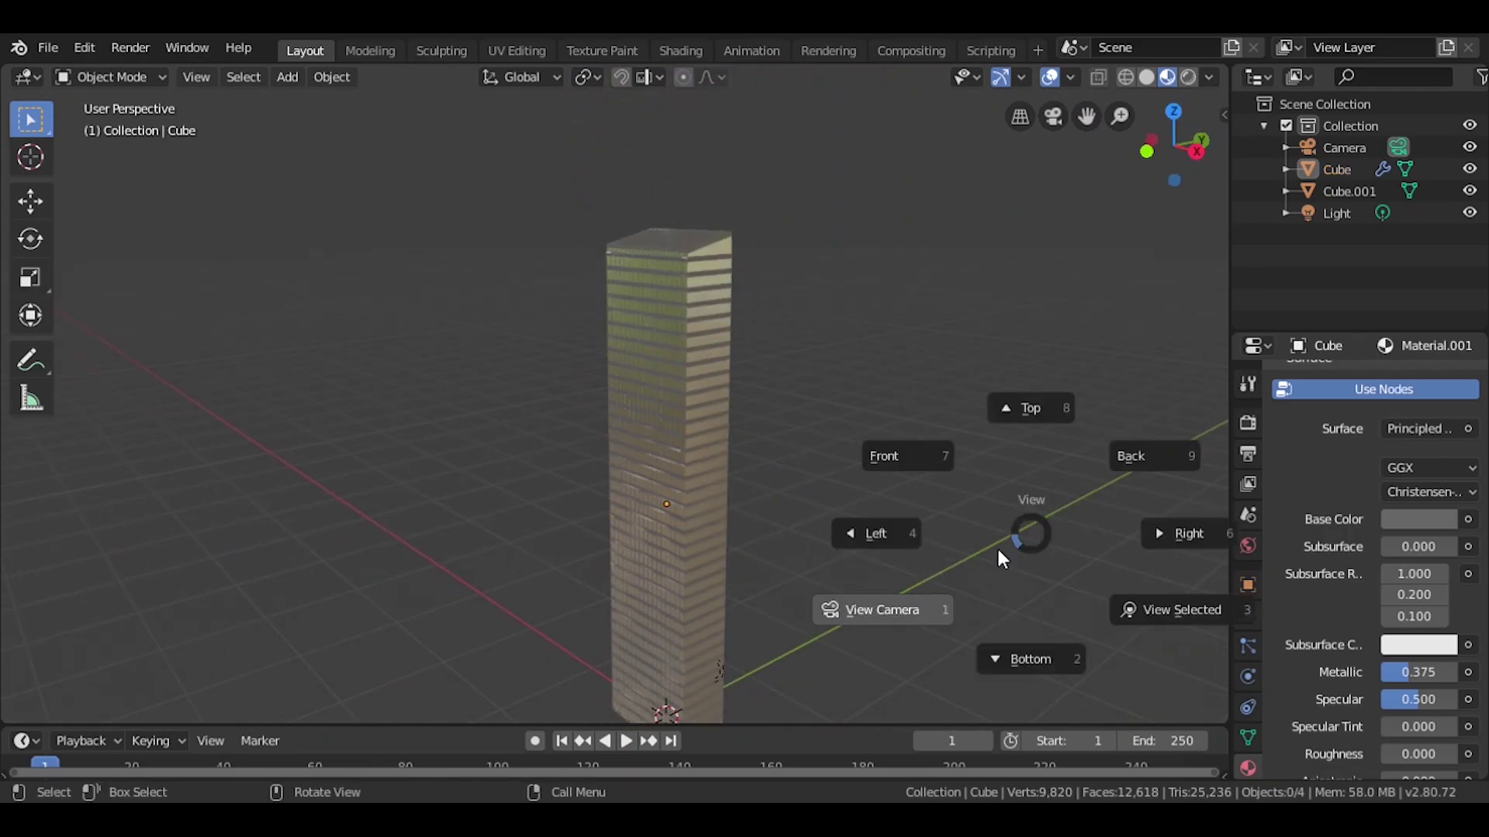
left_click(942, 592)
Raise the camera high along Z, then push its Location Z further up in the sidebar
left_click(890, 566)
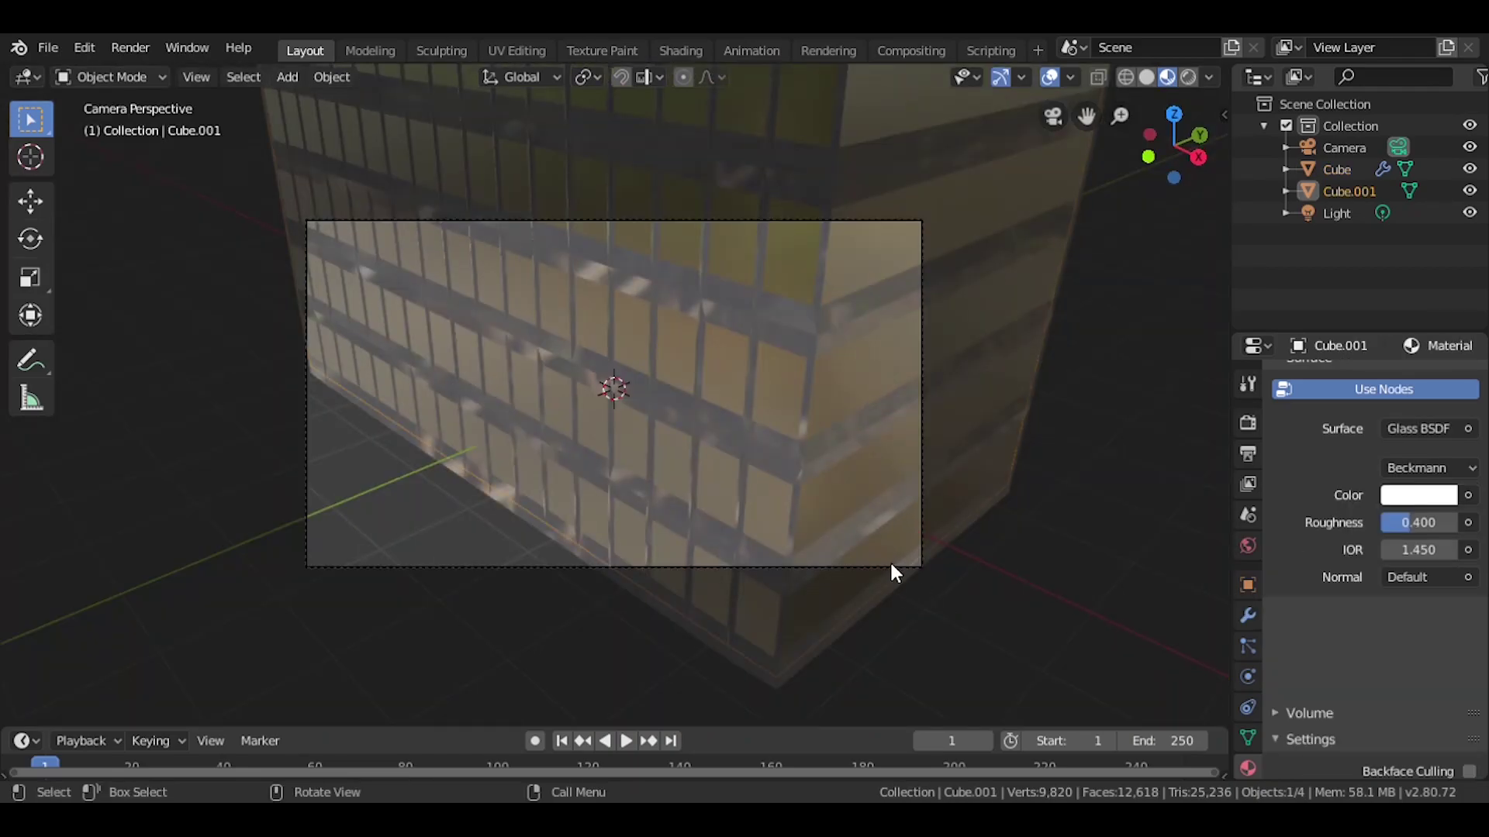
left_click(892, 568)
key("g")
key("z")
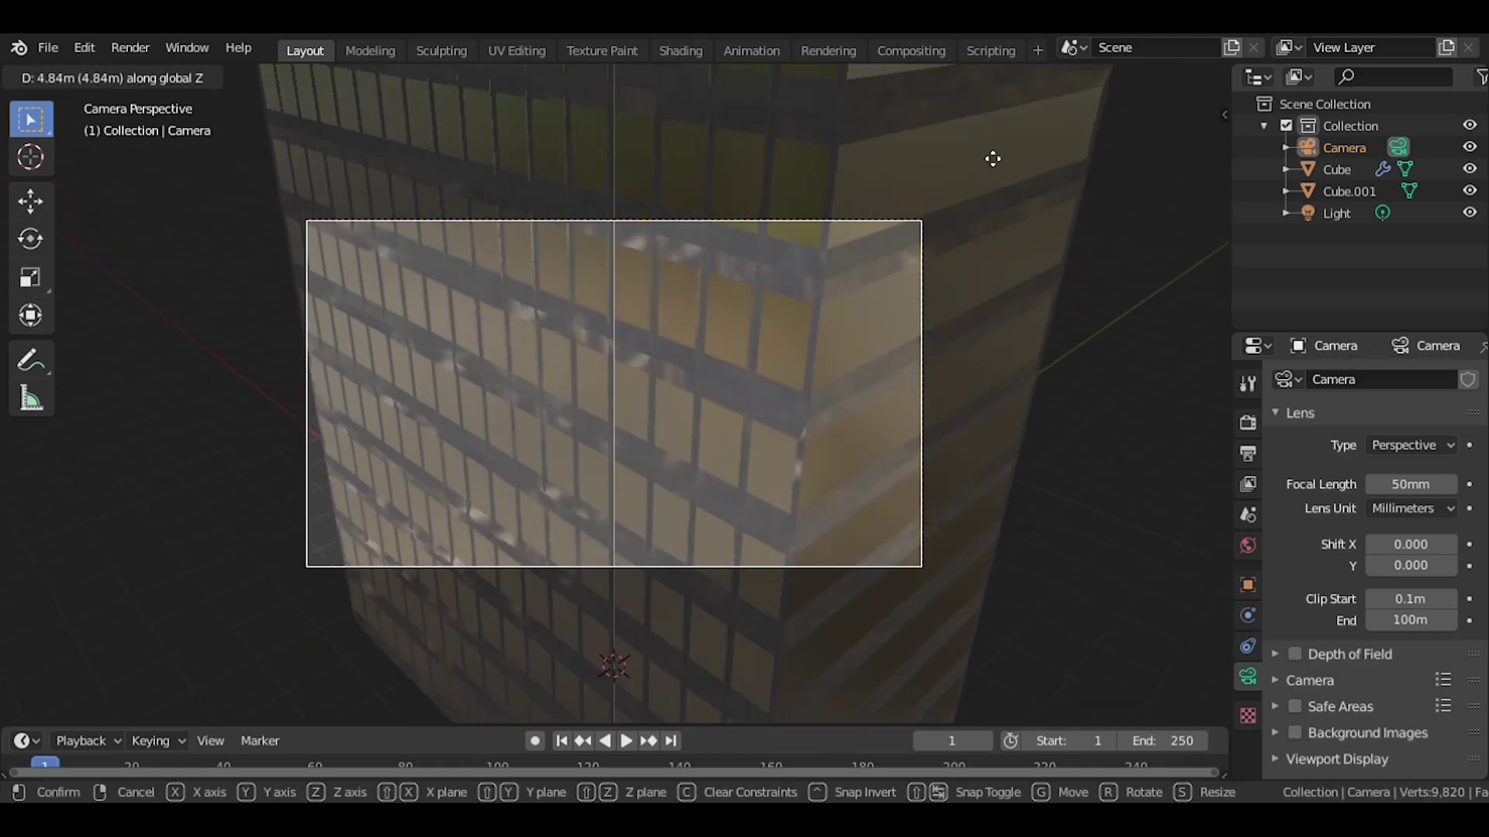
left_click(1029, 662)
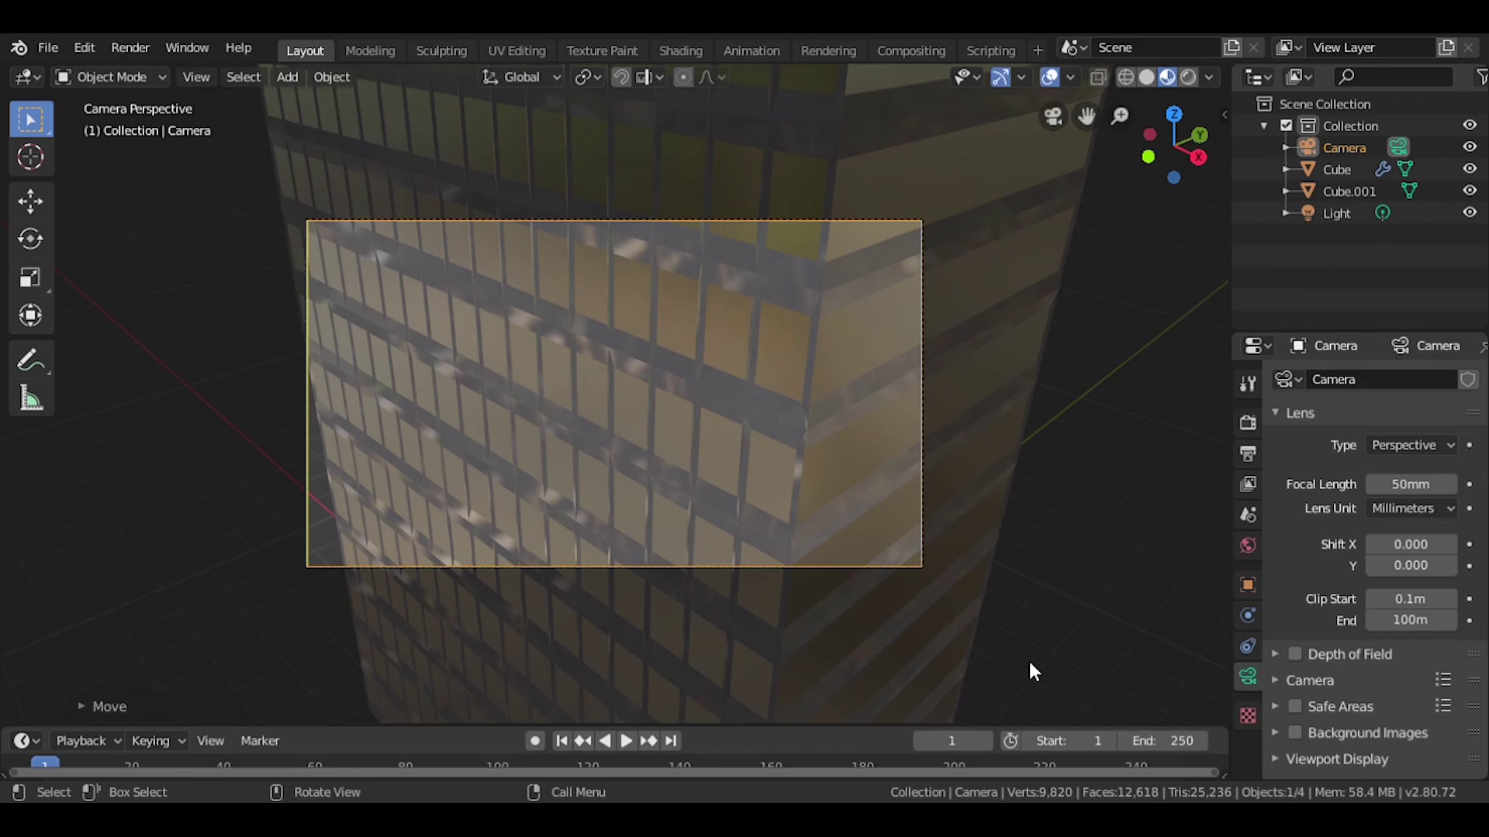
key("n")
left_click_drag(1078, 202, 1140, 202)
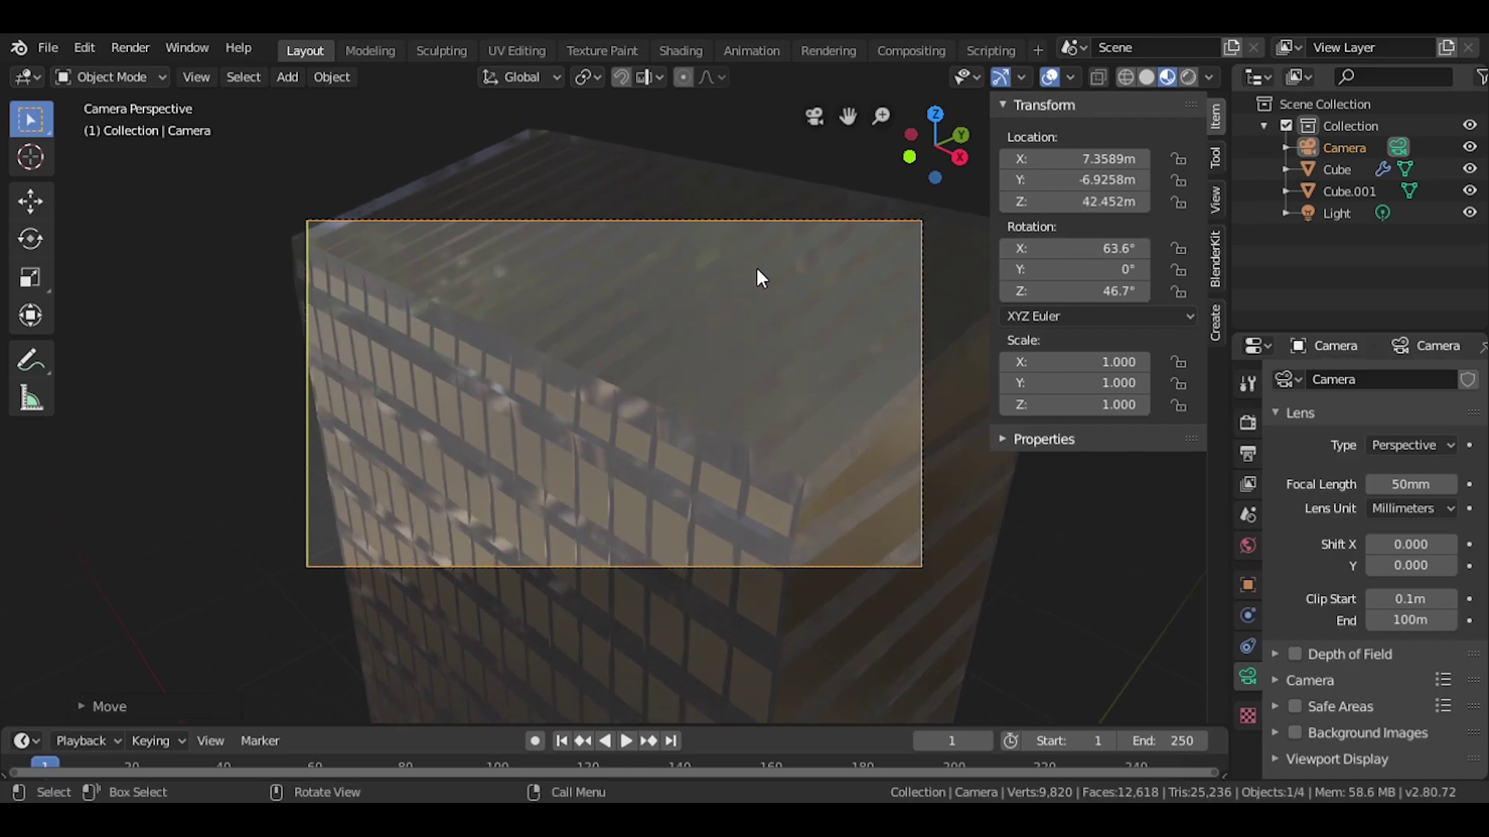
Preview the viewport in Rendered shading and move to the Shading workspace
left_click(411, 285)
left_click(192, 205)
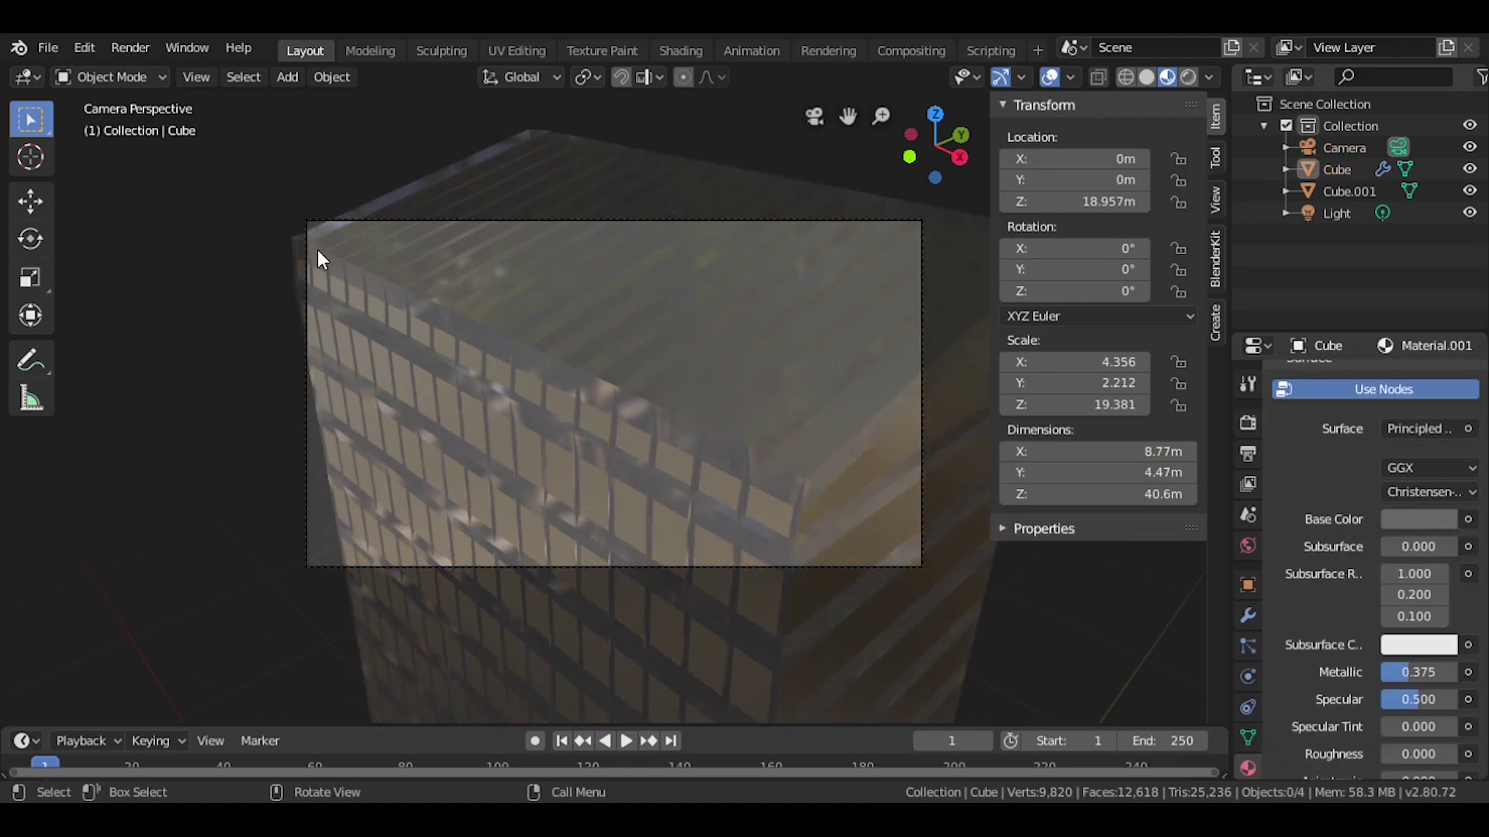
key("z")
left_click(548, 178)
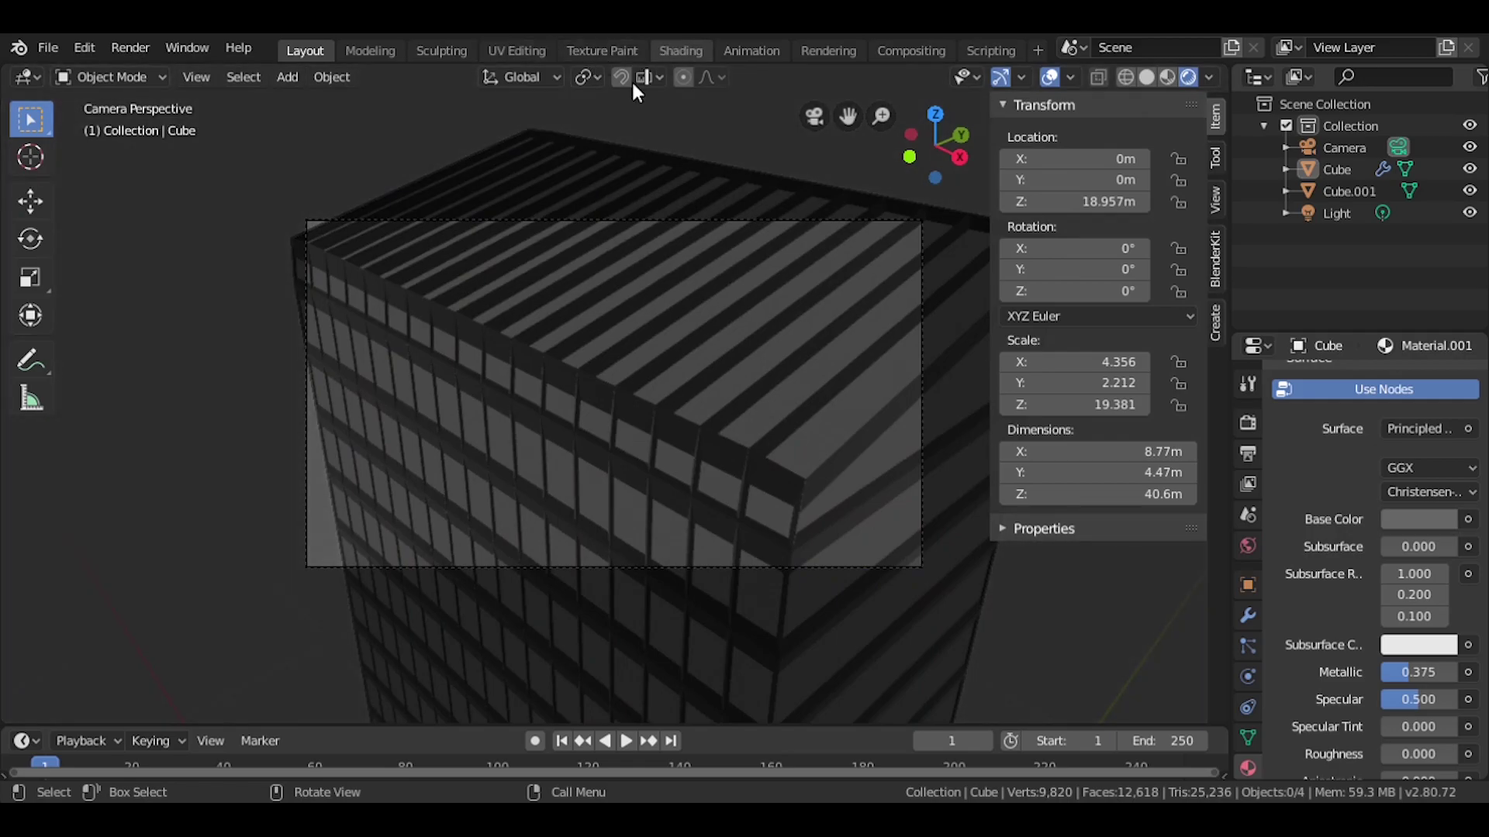
left_click(681, 50)
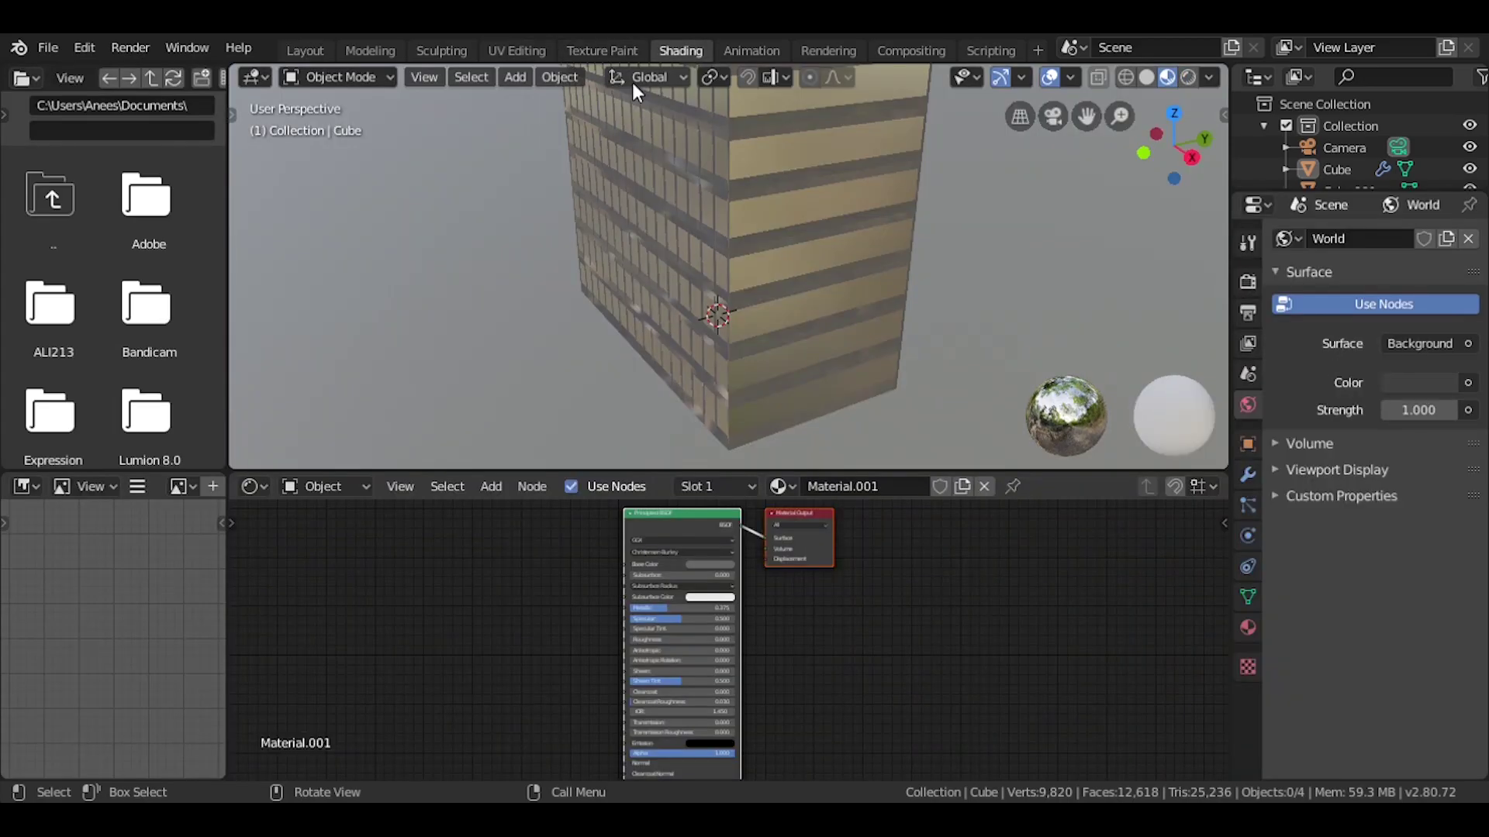
Show the World node tree and add an Environment Texture node via search 'env'
left_click(326, 487)
left_click(337, 535)
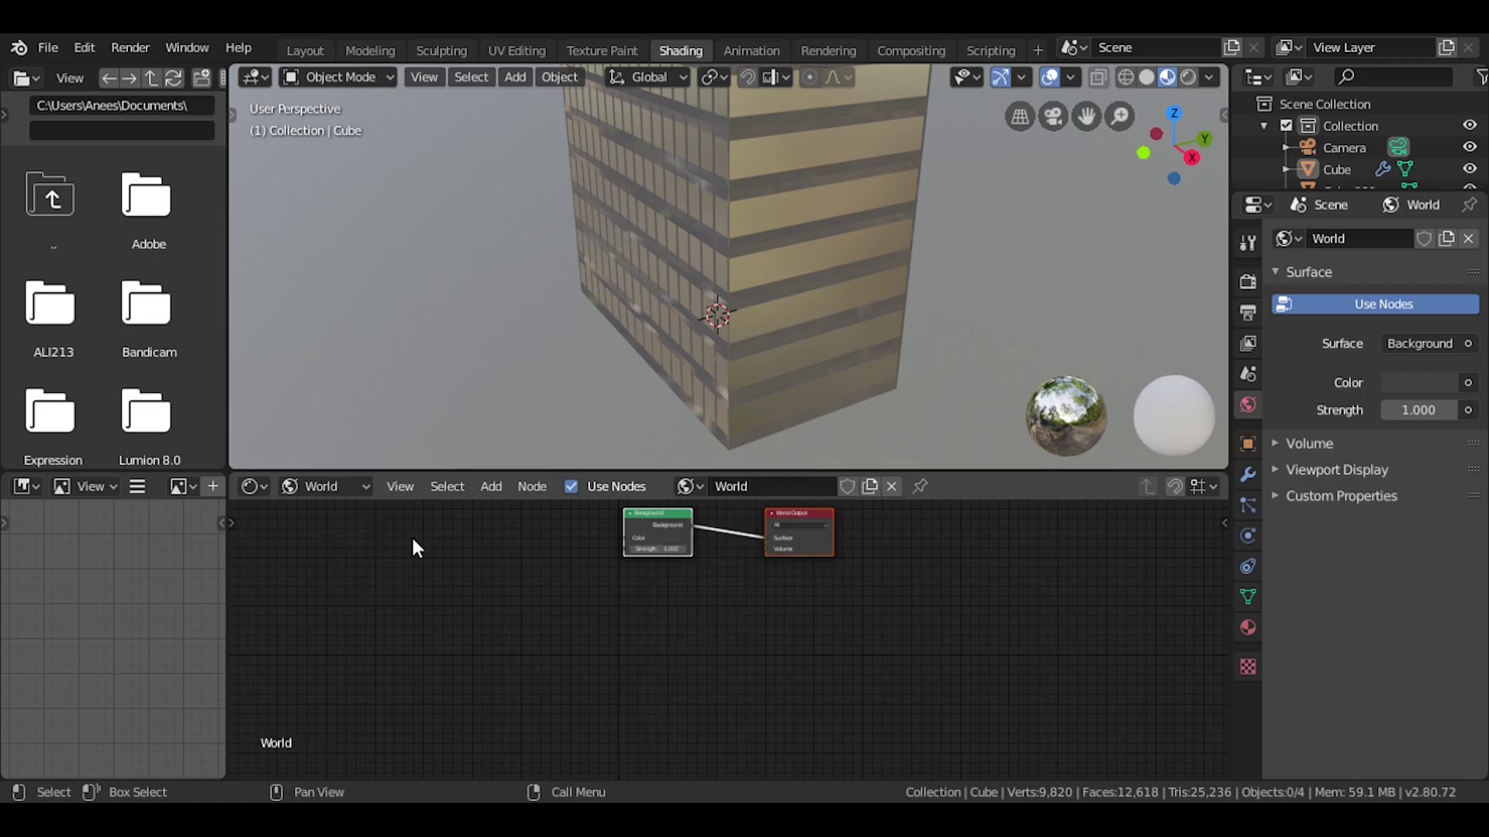
left_click(354, 489)
key("shift+a")
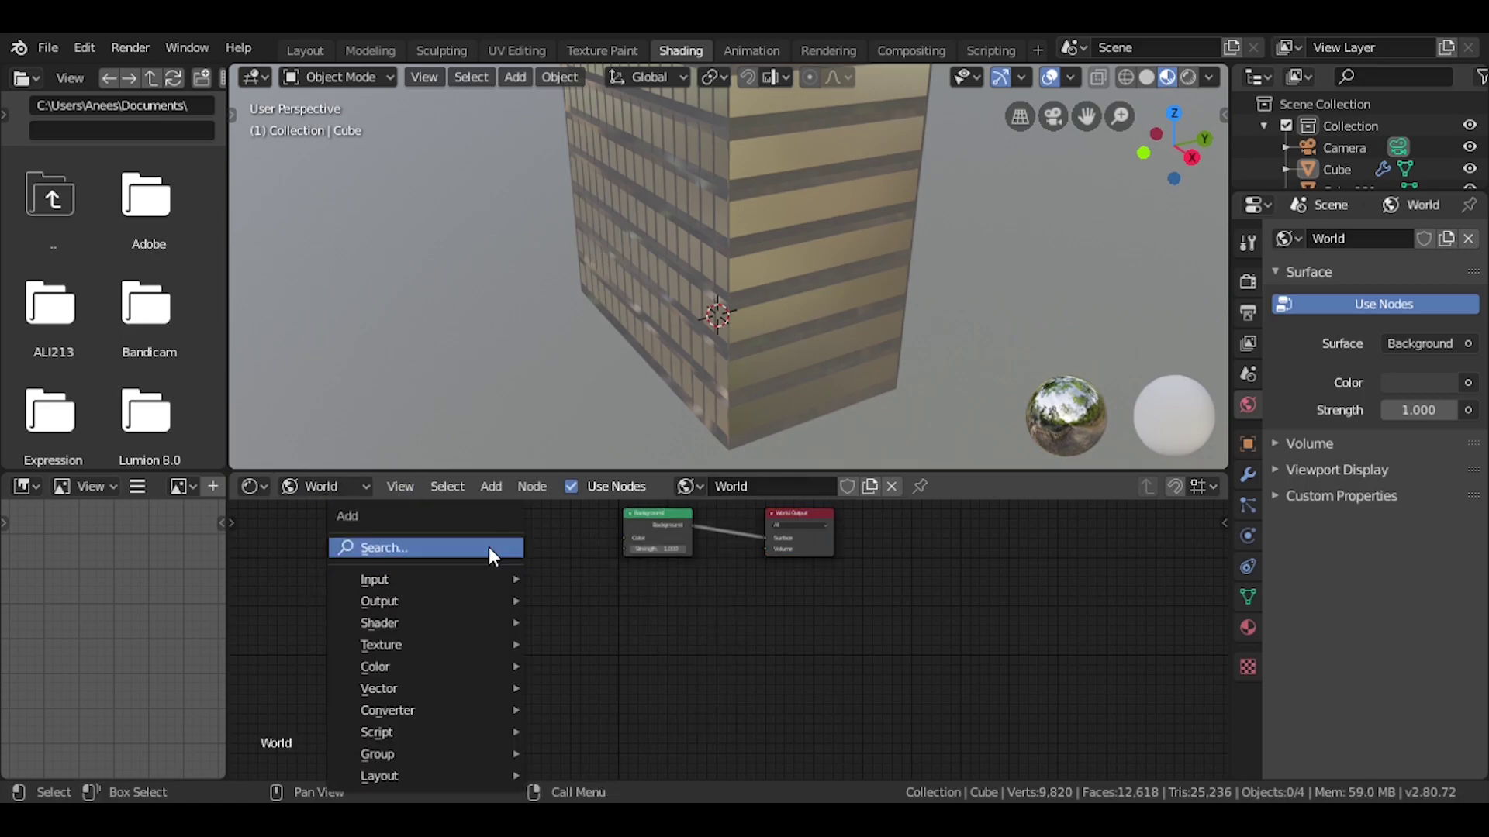
left_click(490, 549)
type("env")
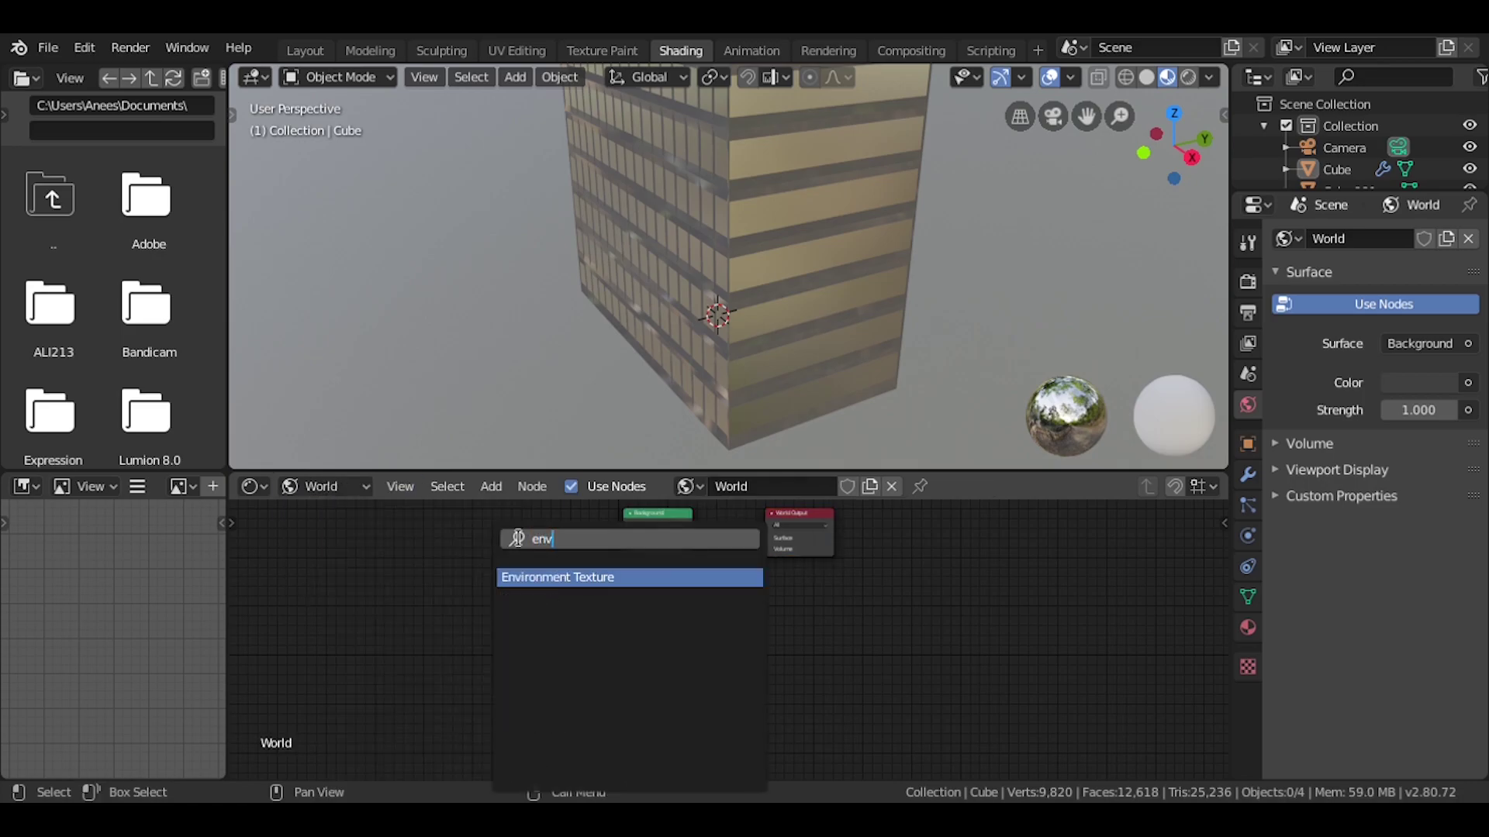
key("Return")
left_click(574, 567)
Connect the Environment Texture Color to the Background Color and start browsing for its image
key("Home")
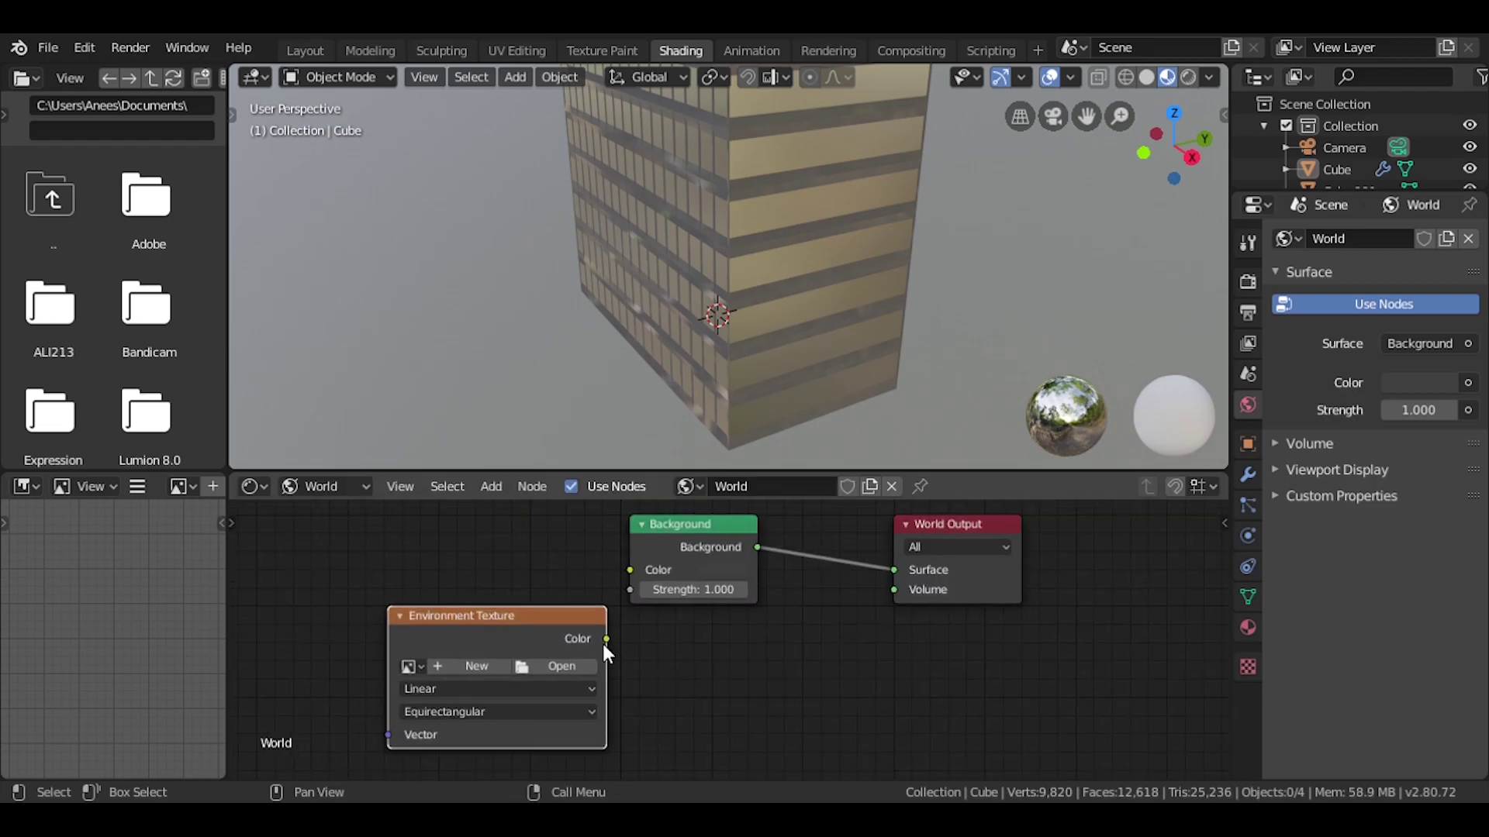
left_click_drag(605, 638, 639, 554)
left_click_drag(607, 640, 630, 569)
left_click(566, 666)
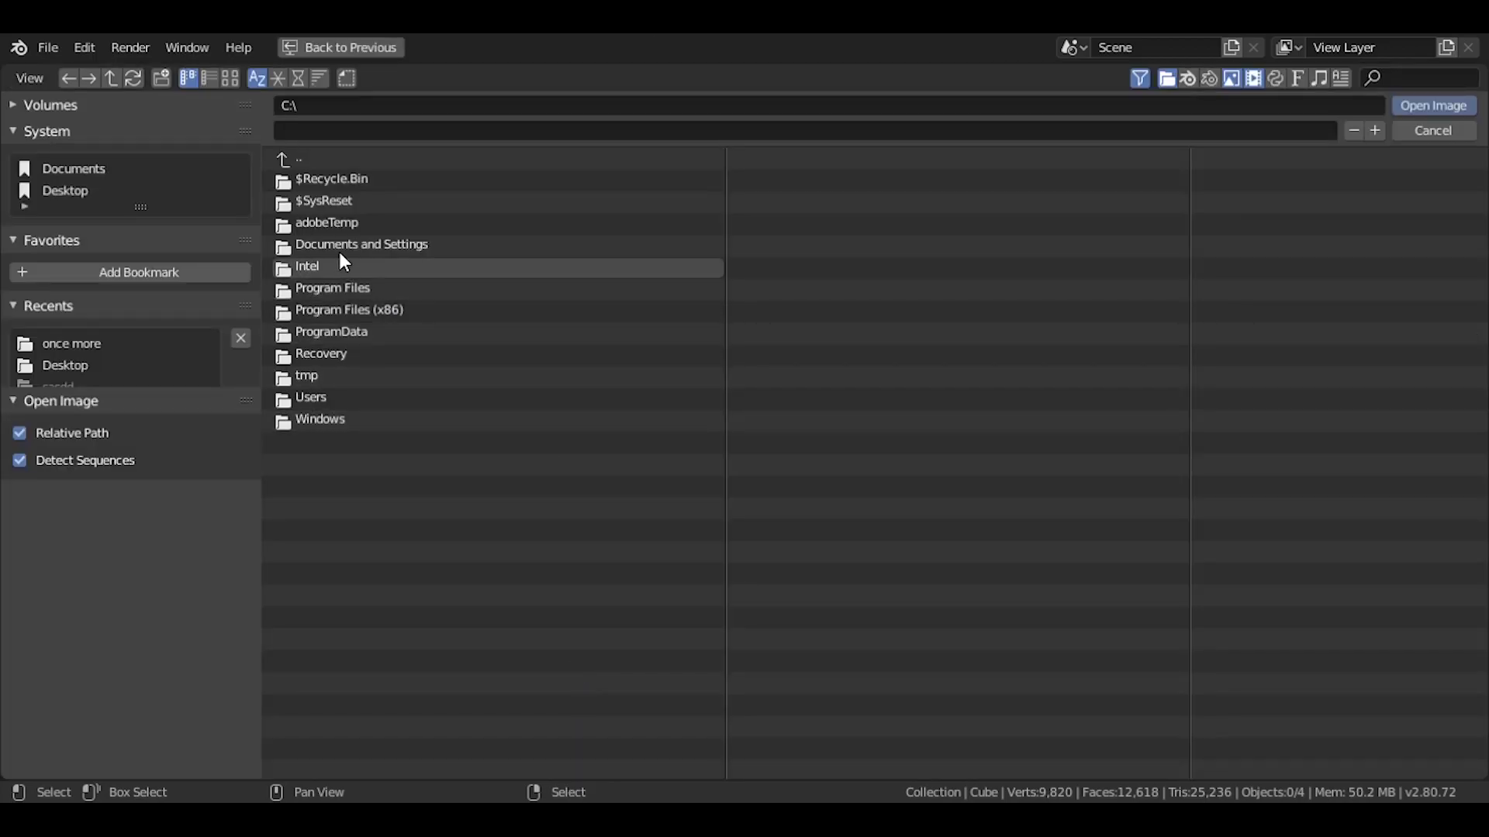
Open cloud_layers.jpg from Desktop > once more as the Environment Texture image
left_click(48, 191)
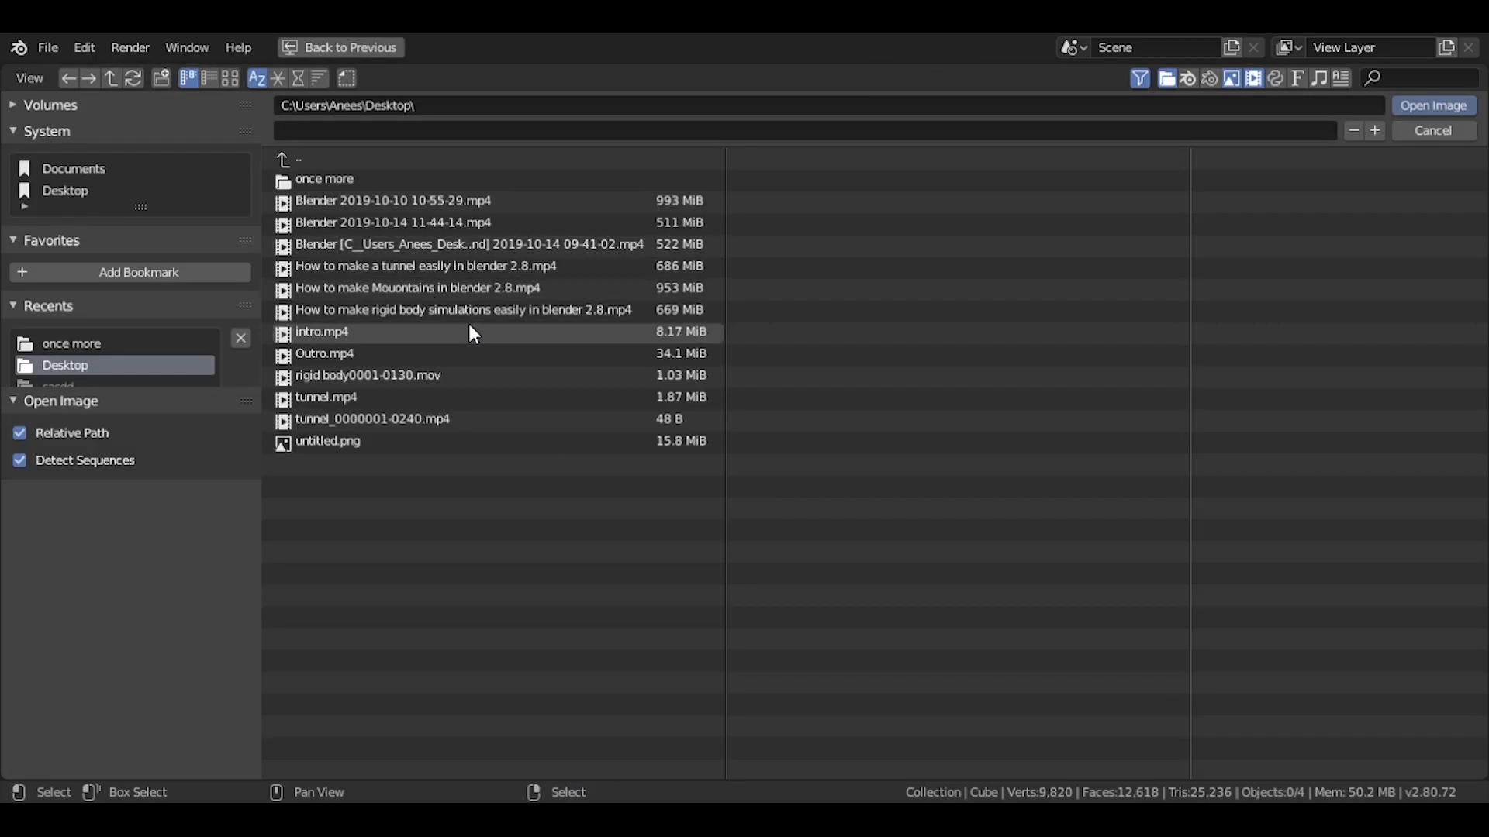
left_click(324, 180)
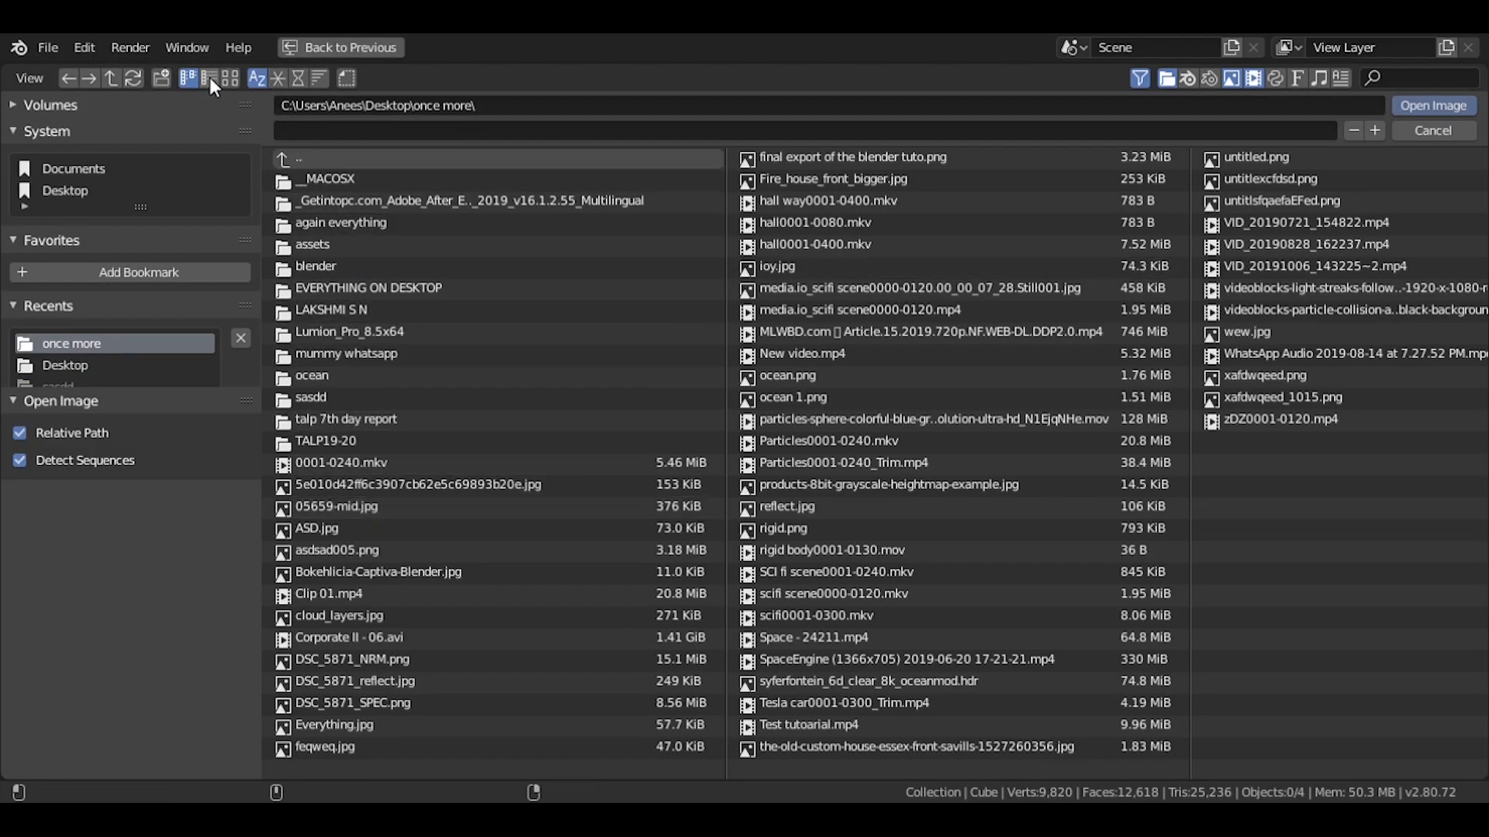
left_click(230, 78)
scroll(458, 500, "down", 3)
left_click(388, 592)
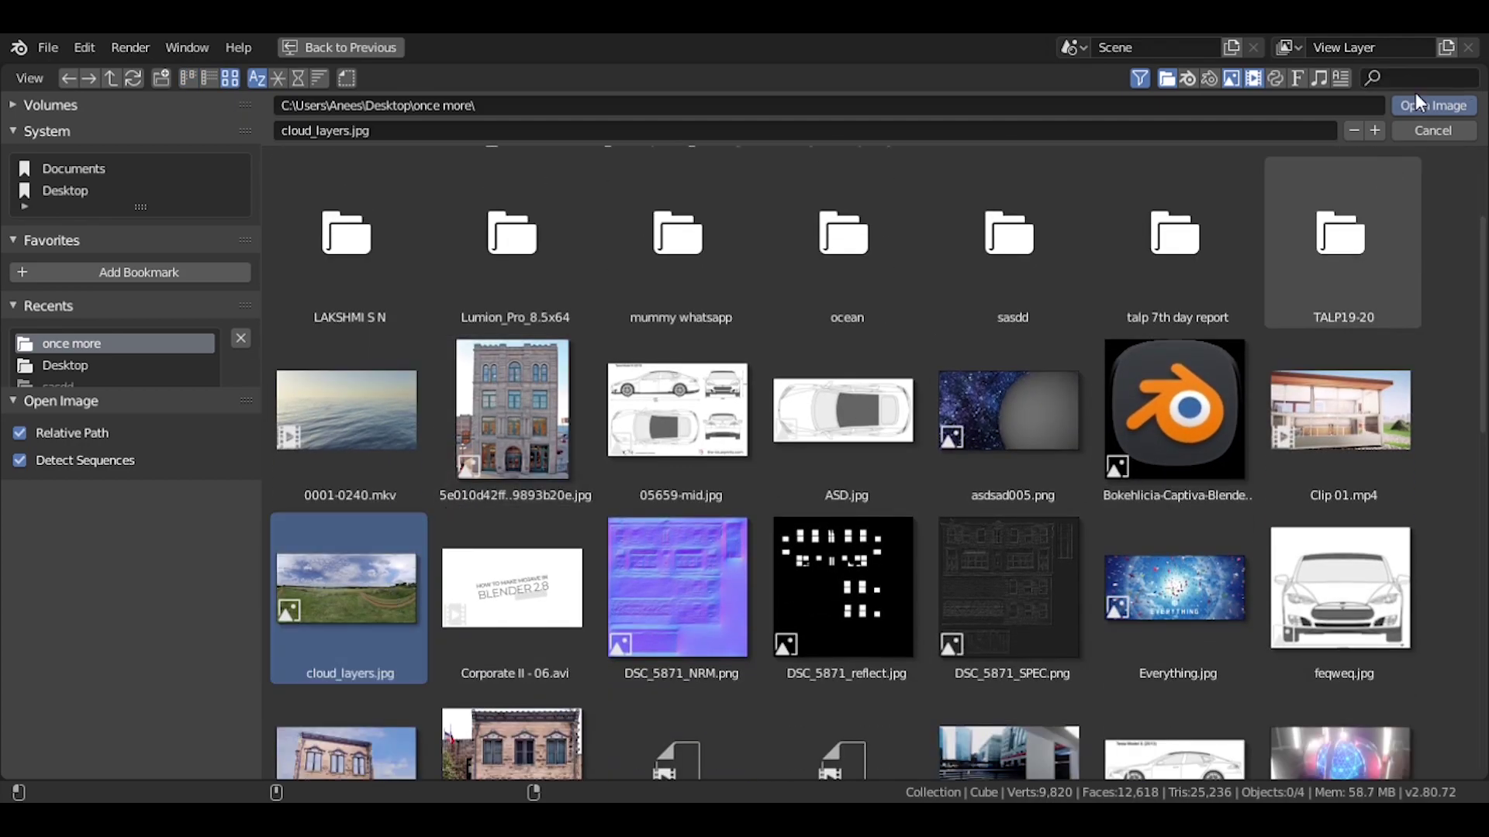
left_click(1408, 110)
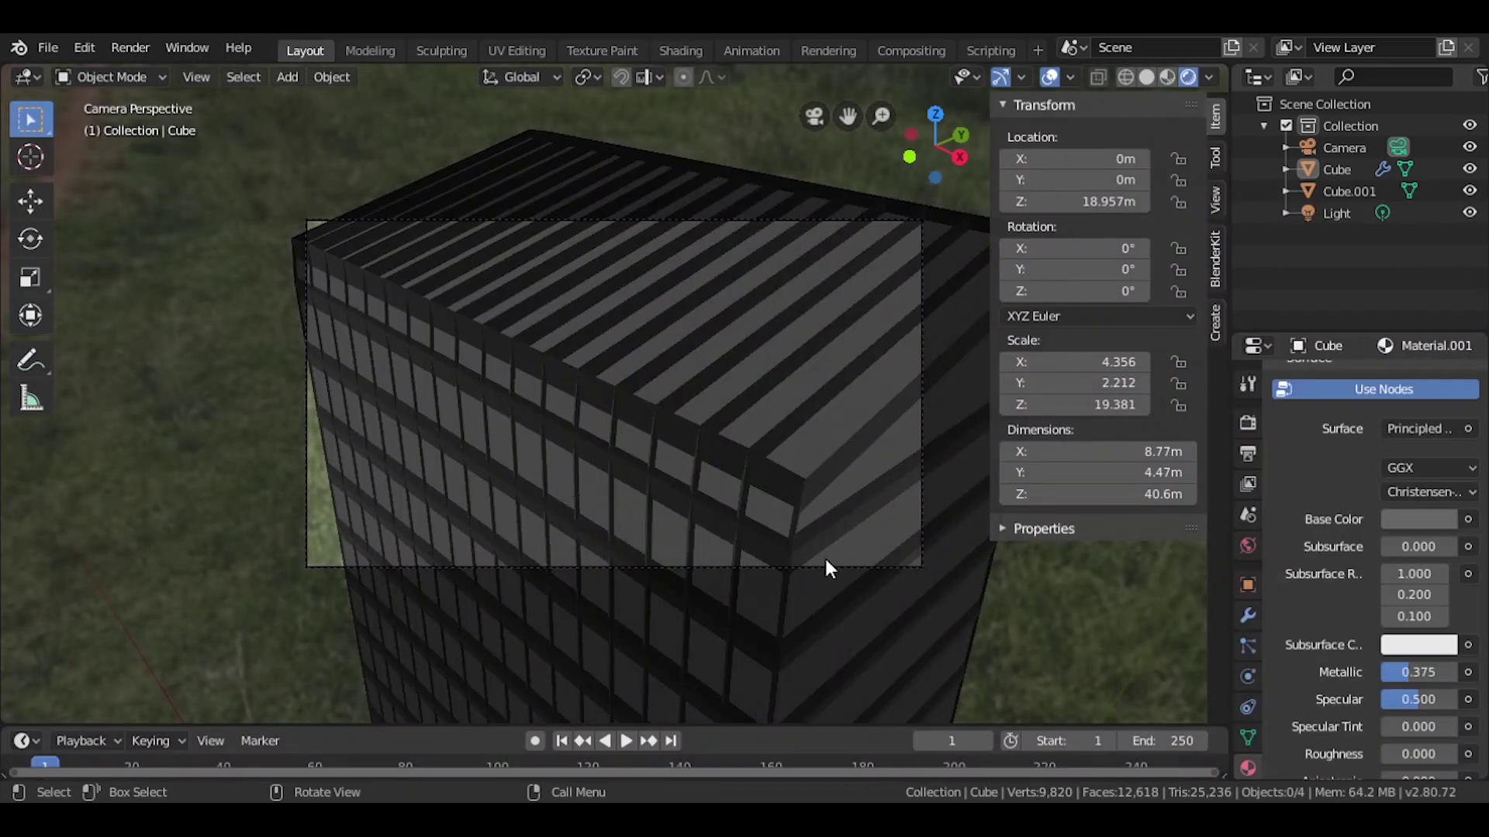
Add a point light to the scene and change it to a Sun lamp
left_click(825, 556)
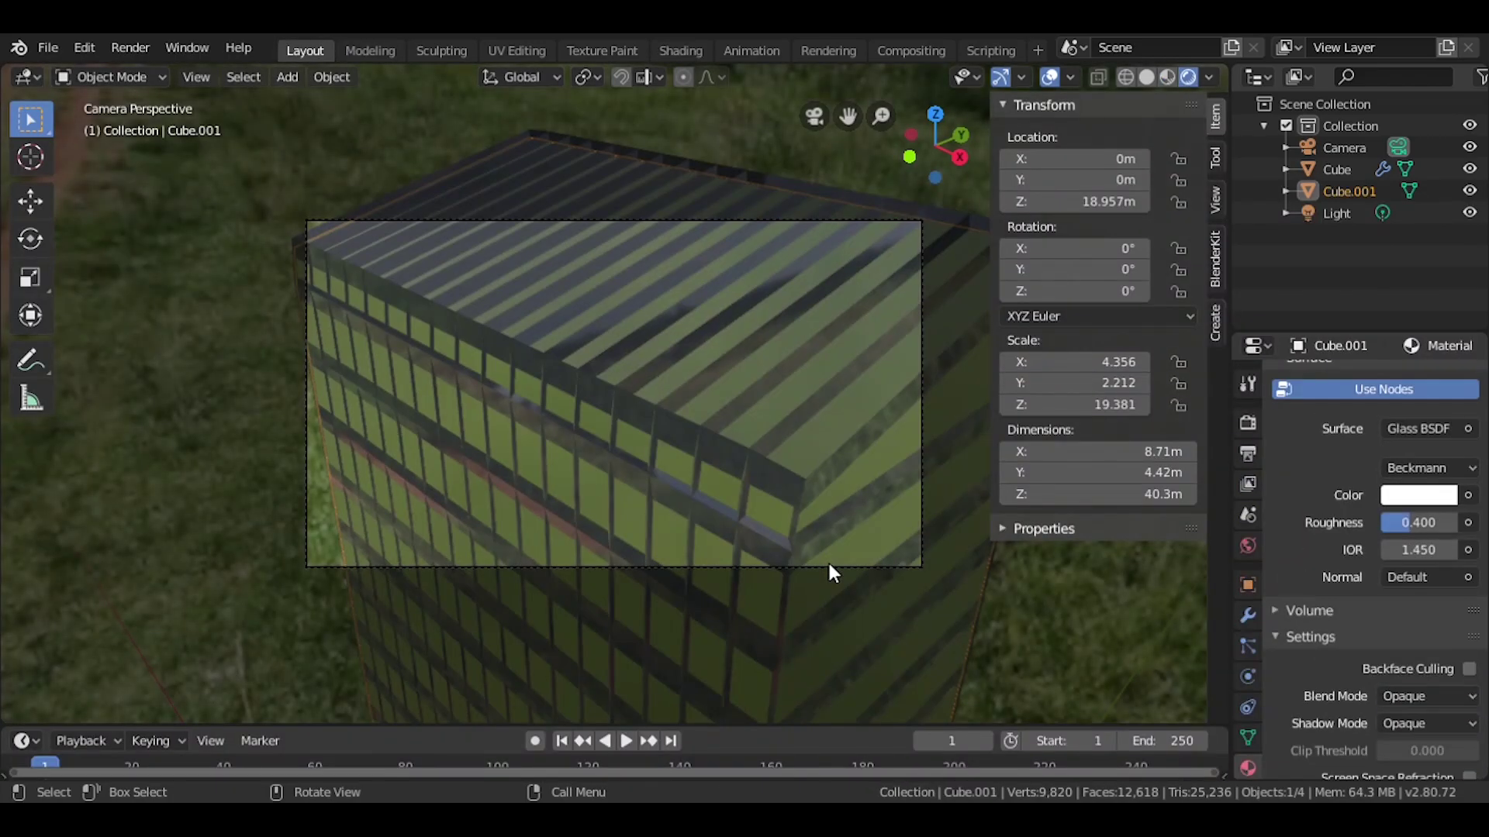
left_click(133, 475)
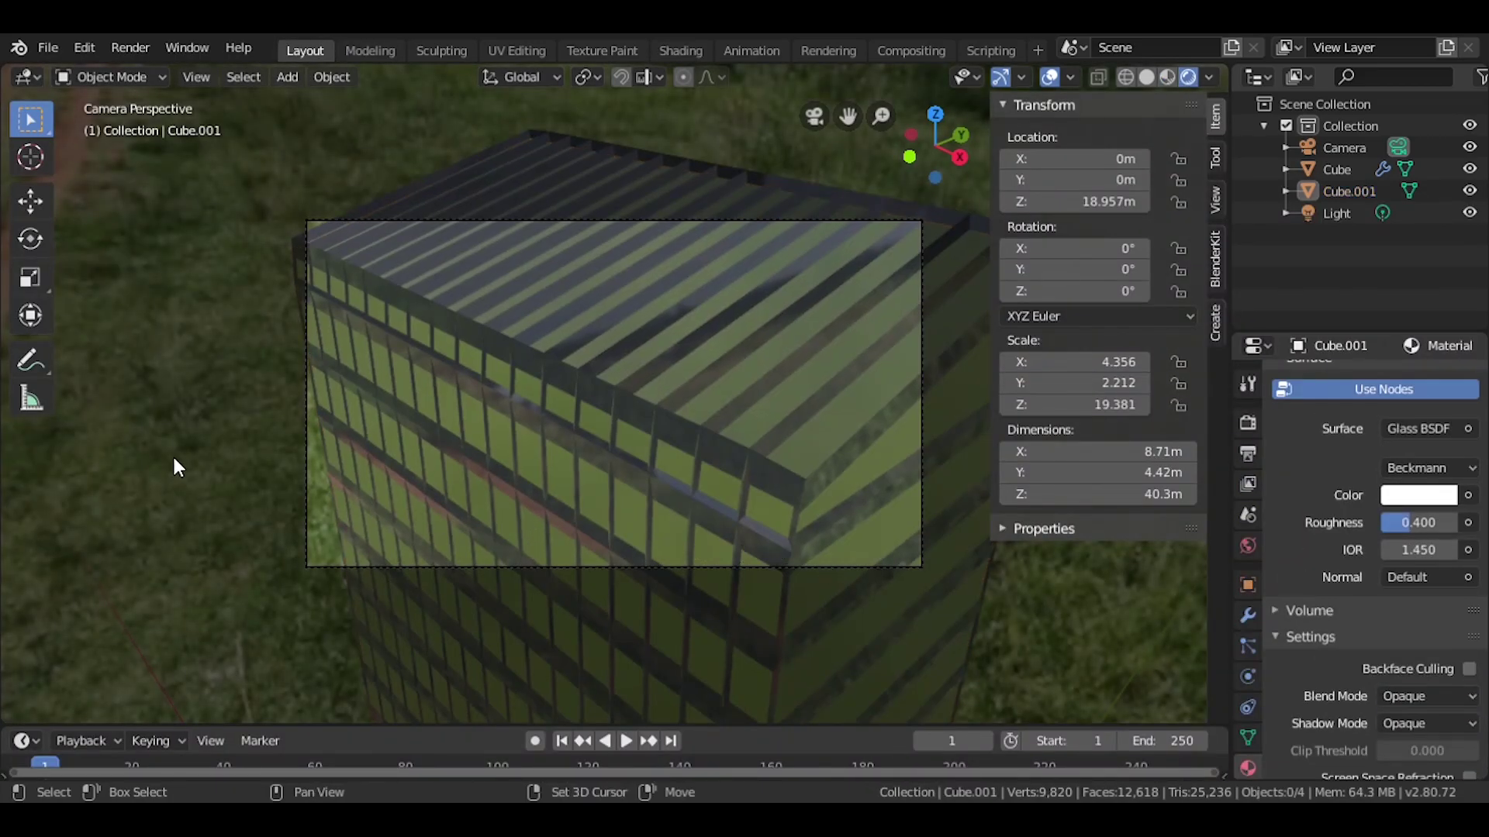
key("shift+a")
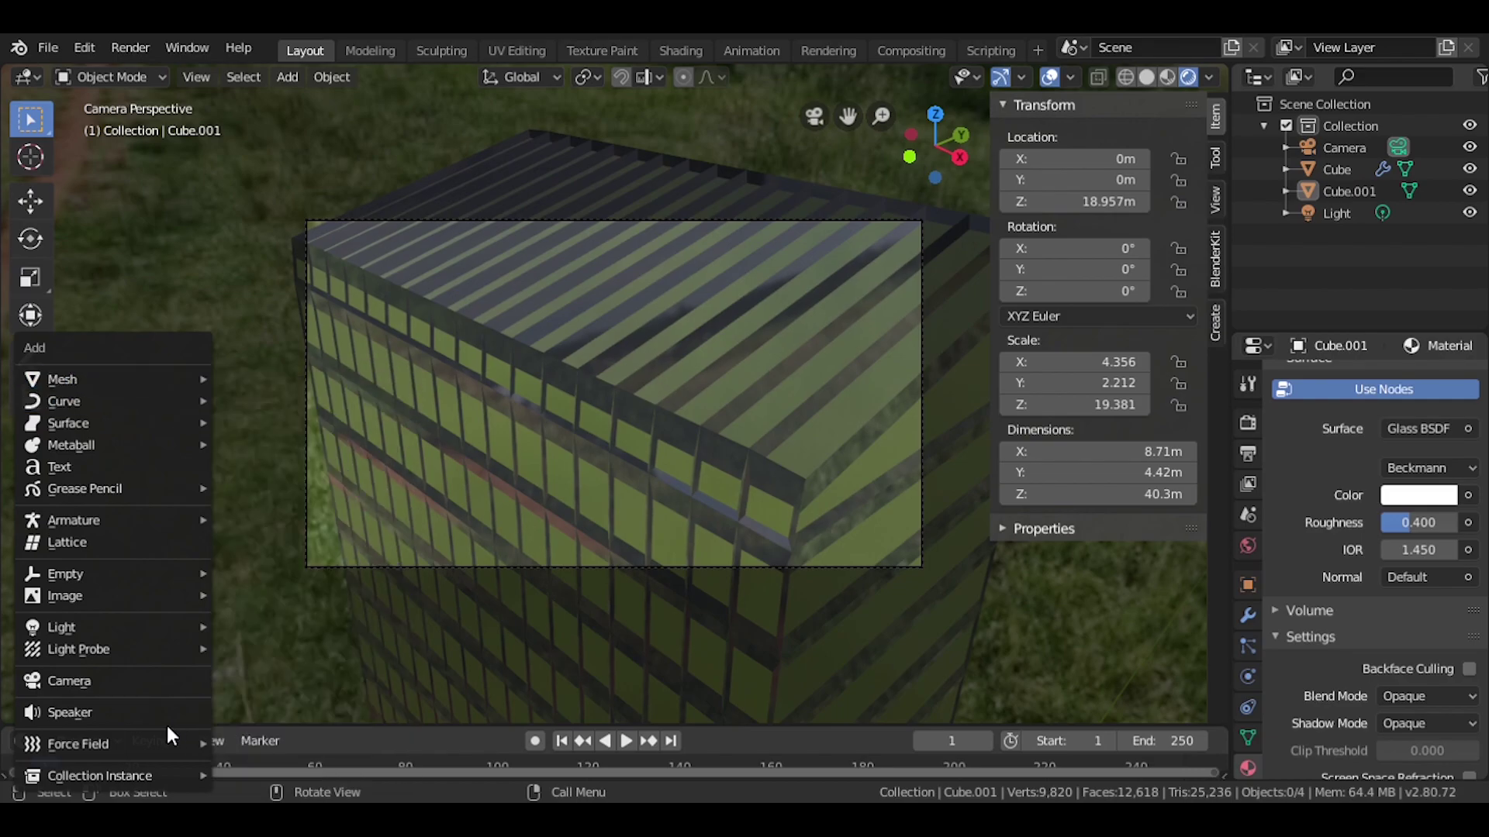
mouse_move(62, 627)
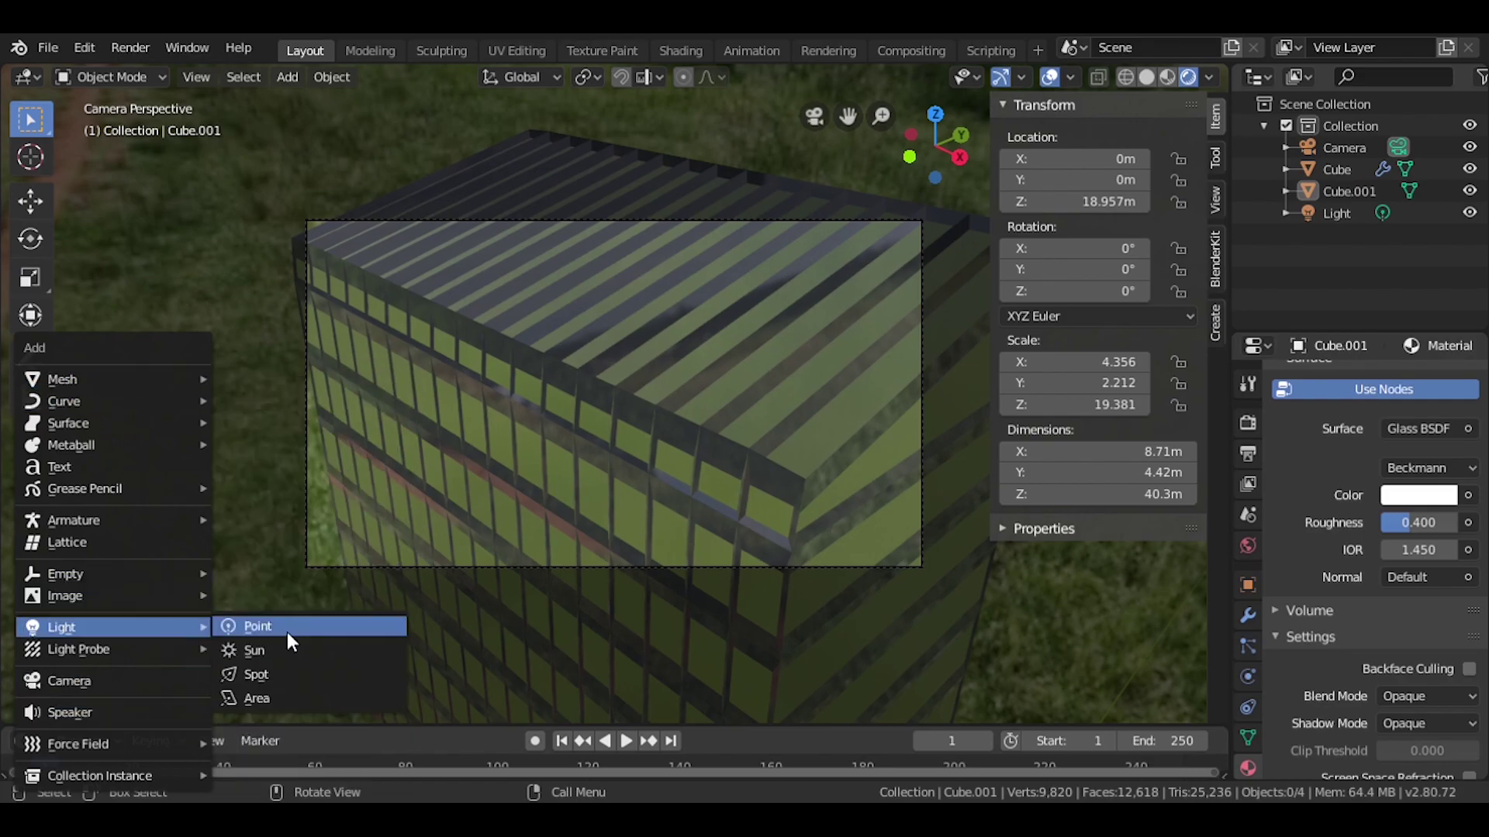
left_click(323, 640)
scroll(708, 612, "down", 5)
scroll(797, 605, "down", 1)
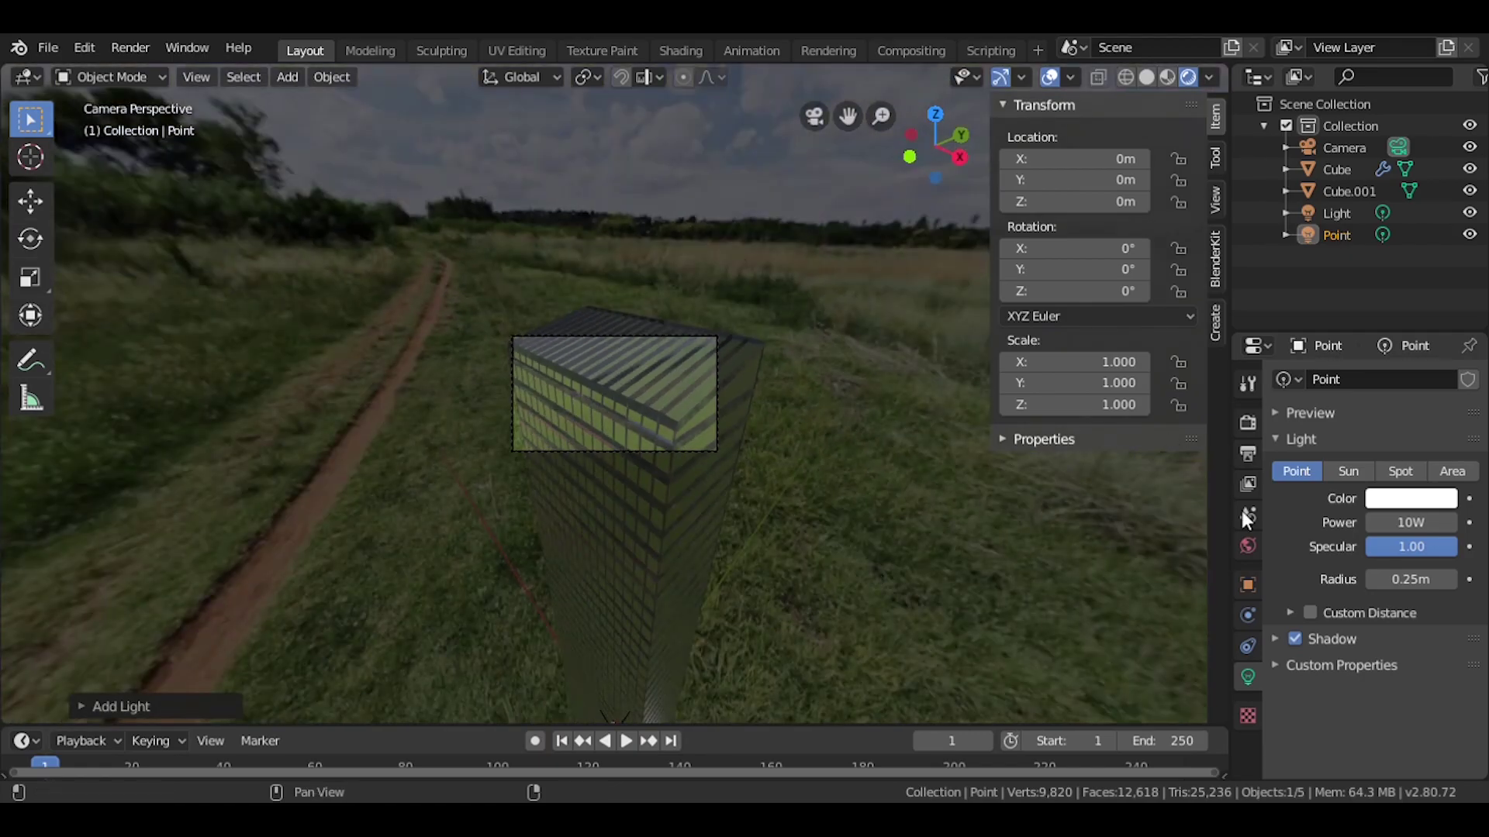
left_click(1353, 470)
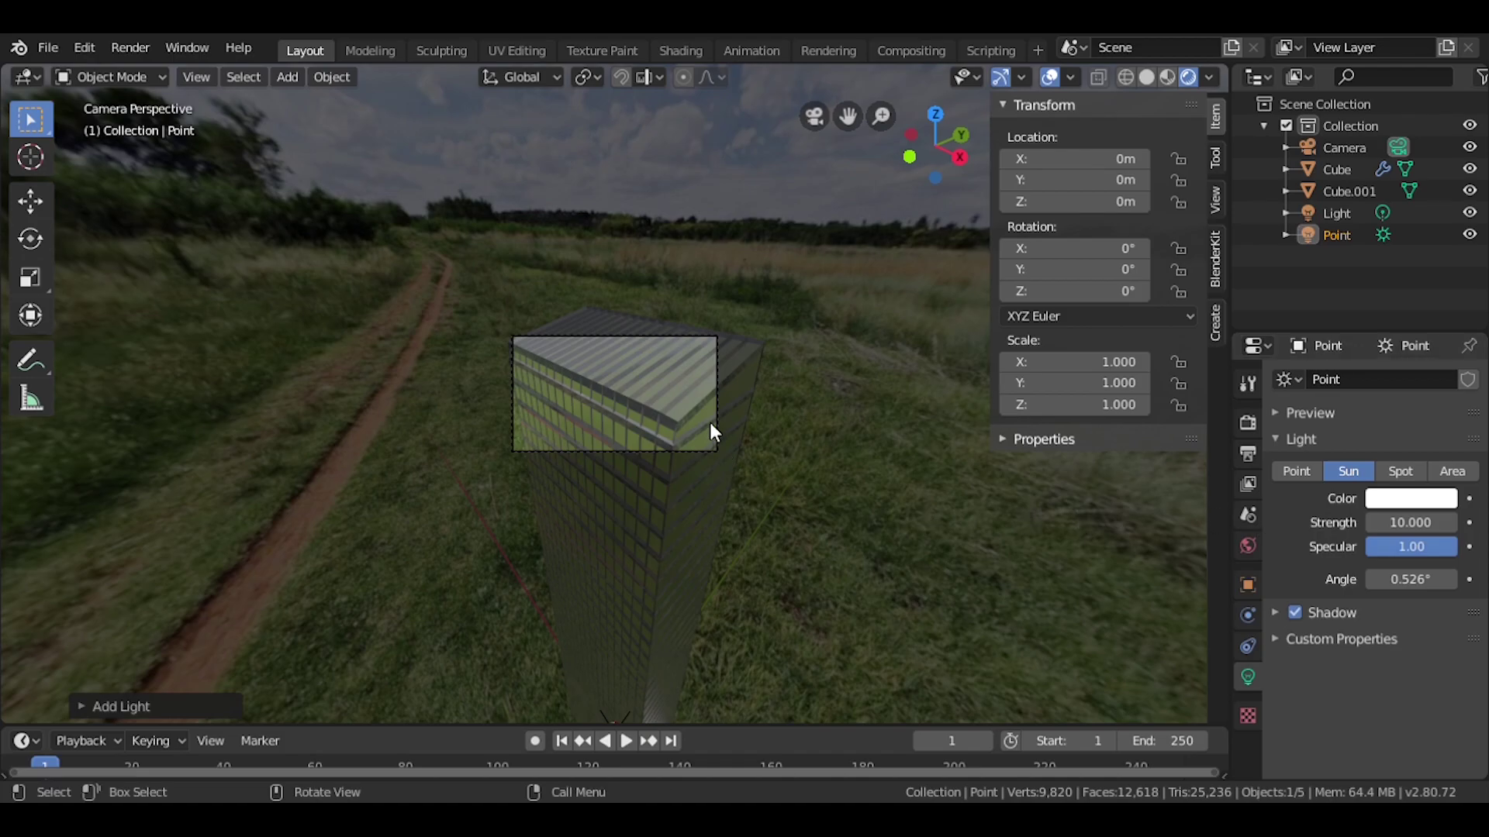
Set the camera's focal length to 11mm
scroll(710, 422, "up", 3)
scroll(709, 421, "up", 4)
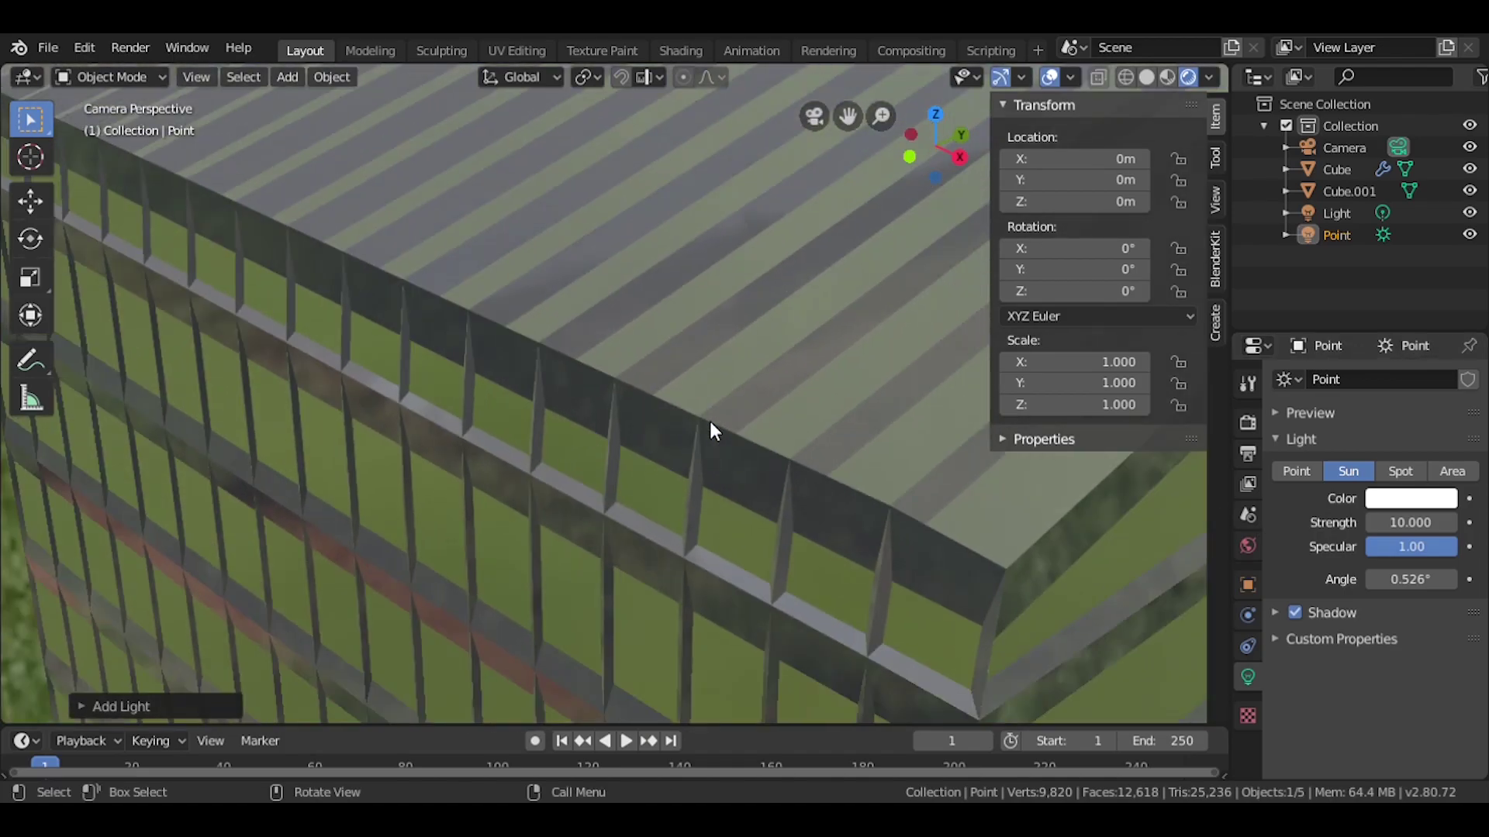
scroll(664, 480, "down", 2)
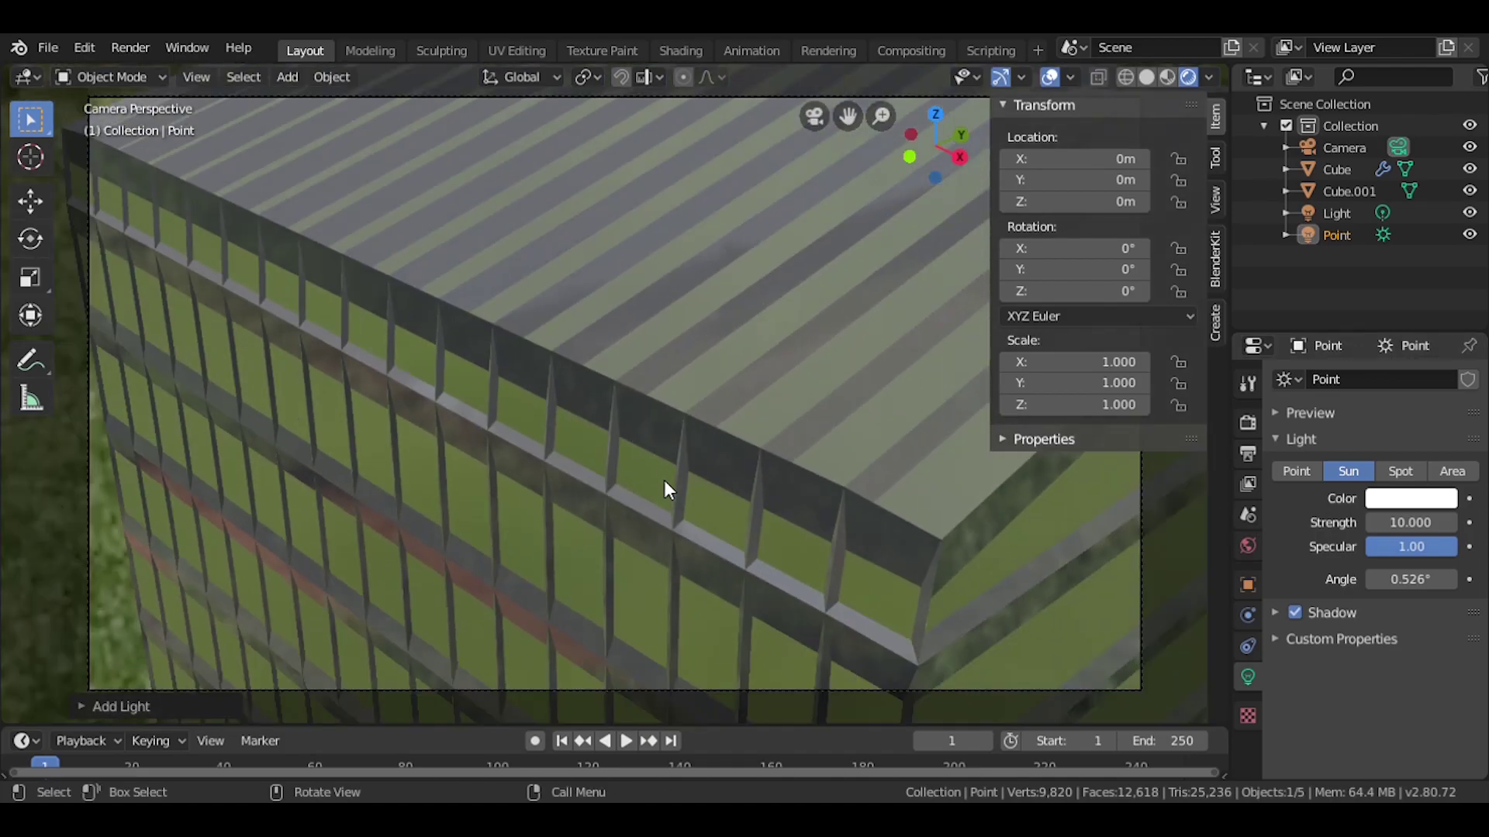
left_click(1101, 685)
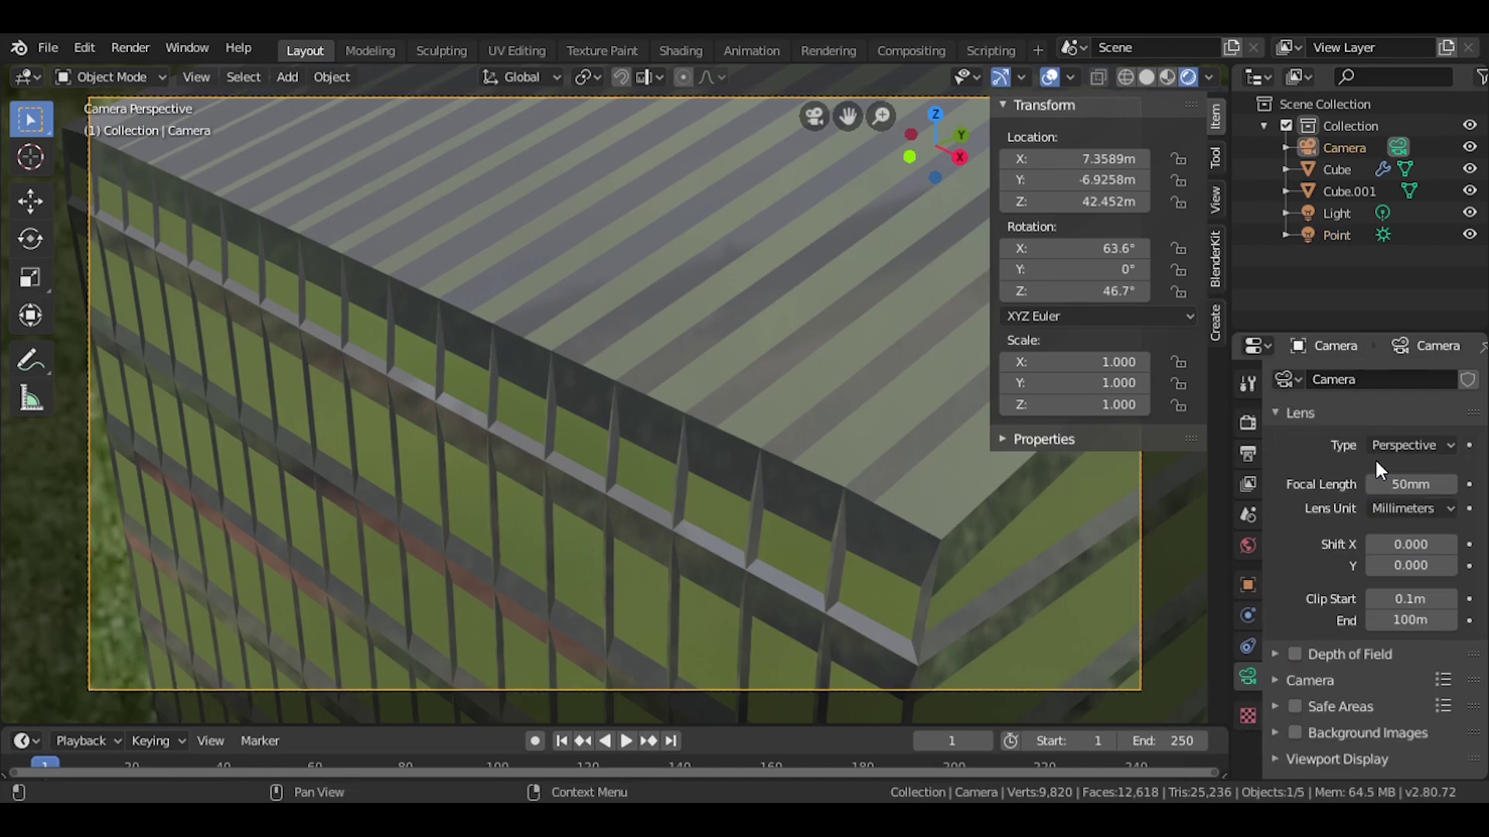
left_click_drag(1410, 484, 1318, 483)
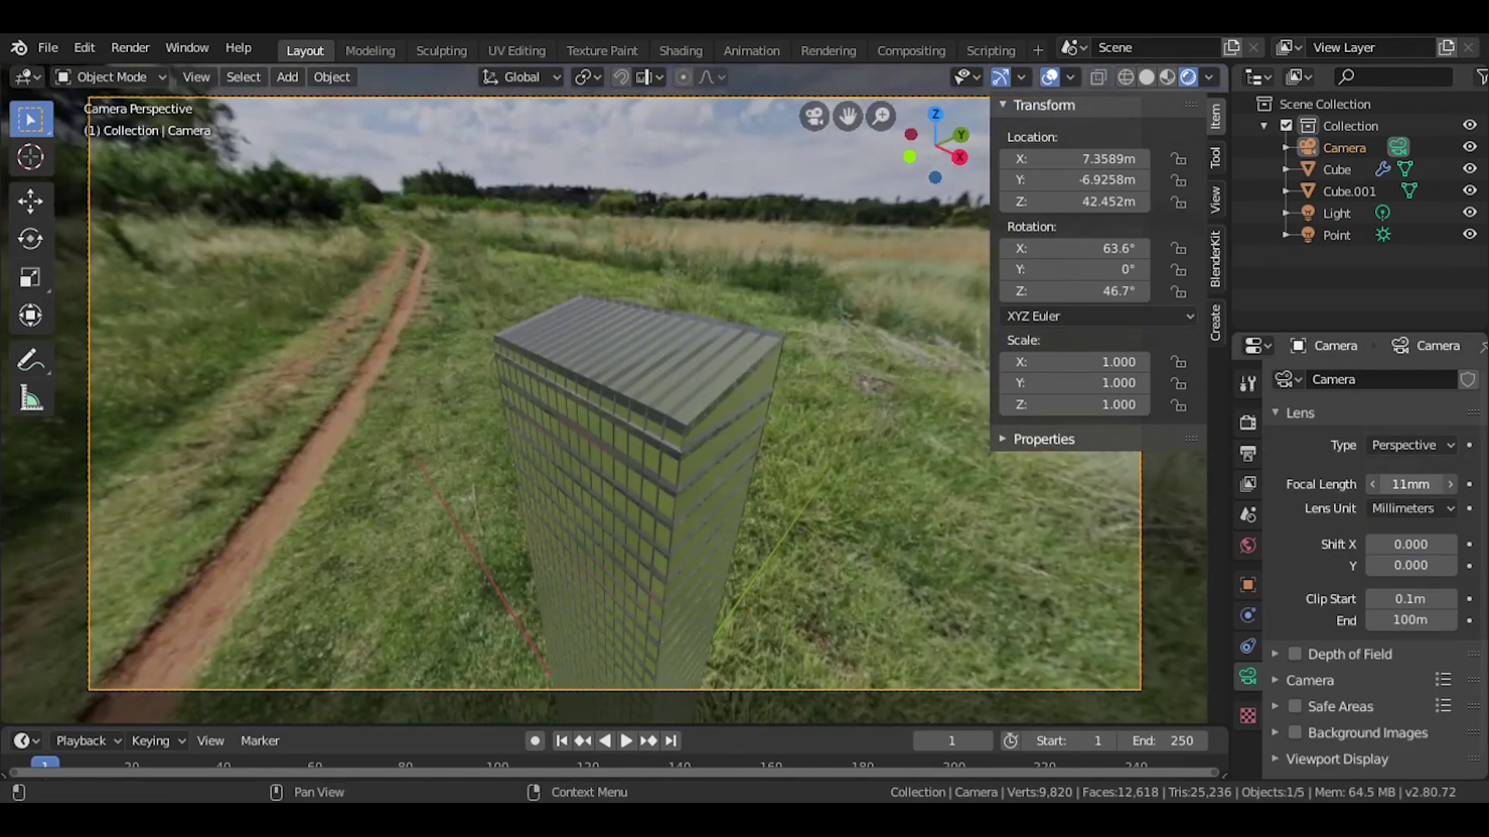
Return to camera view and lower the camera vertically to Z 39.651 m
middle_click_drag(898, 532, 896, 504)
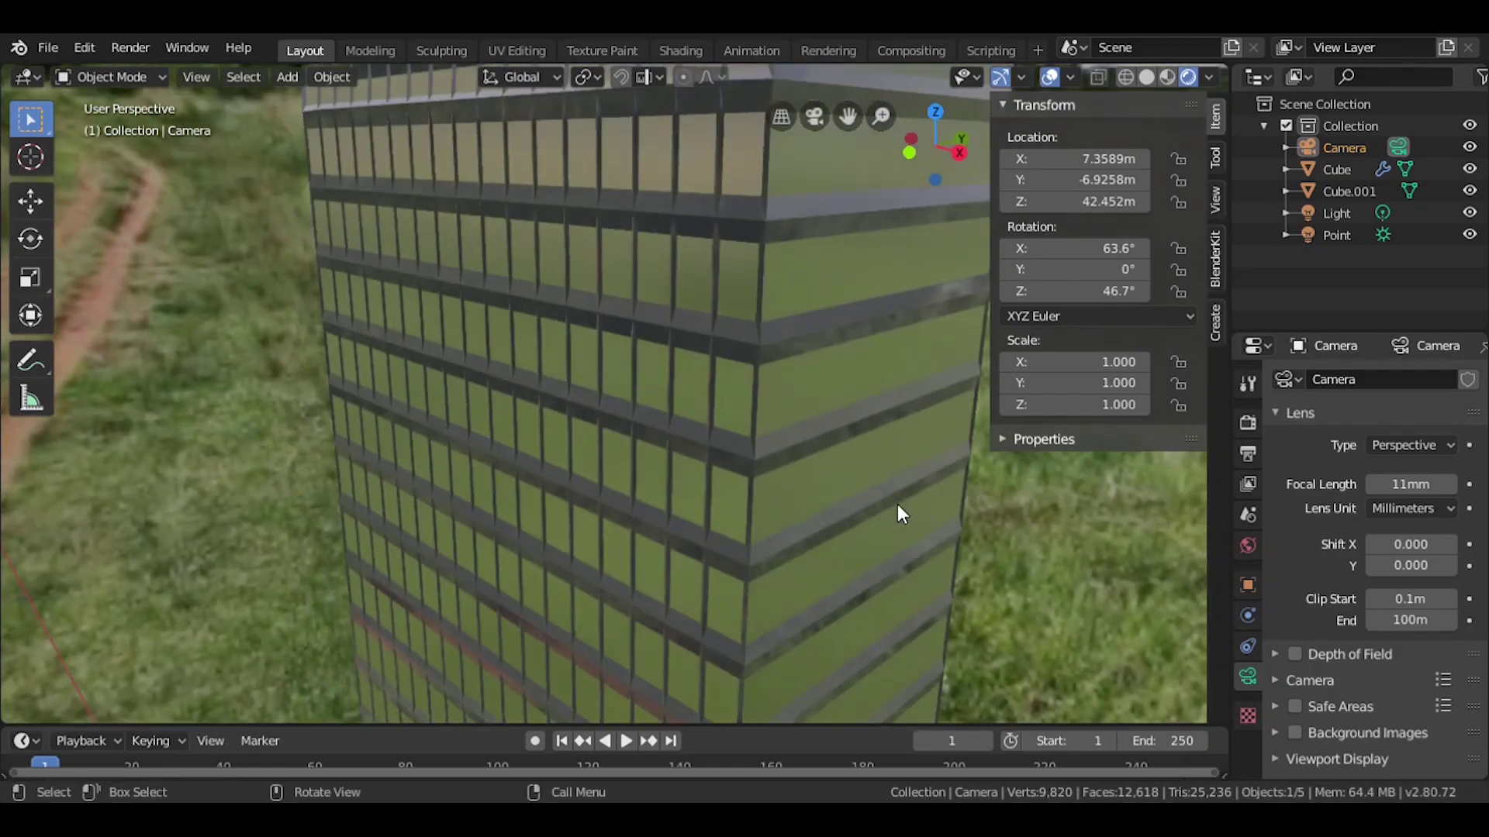
key("grave")
left_click(807, 578)
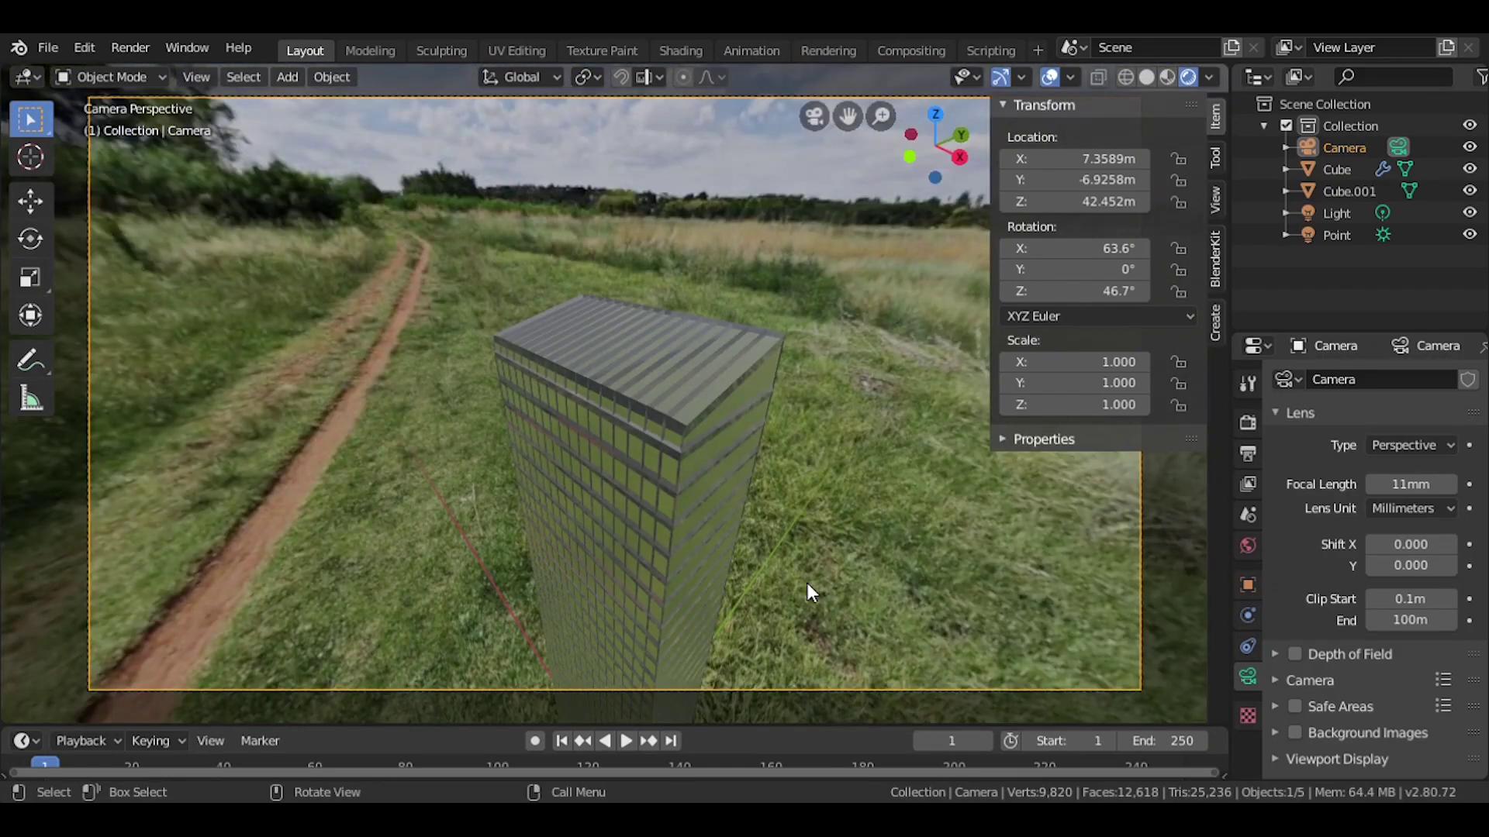
key("g")
key("z")
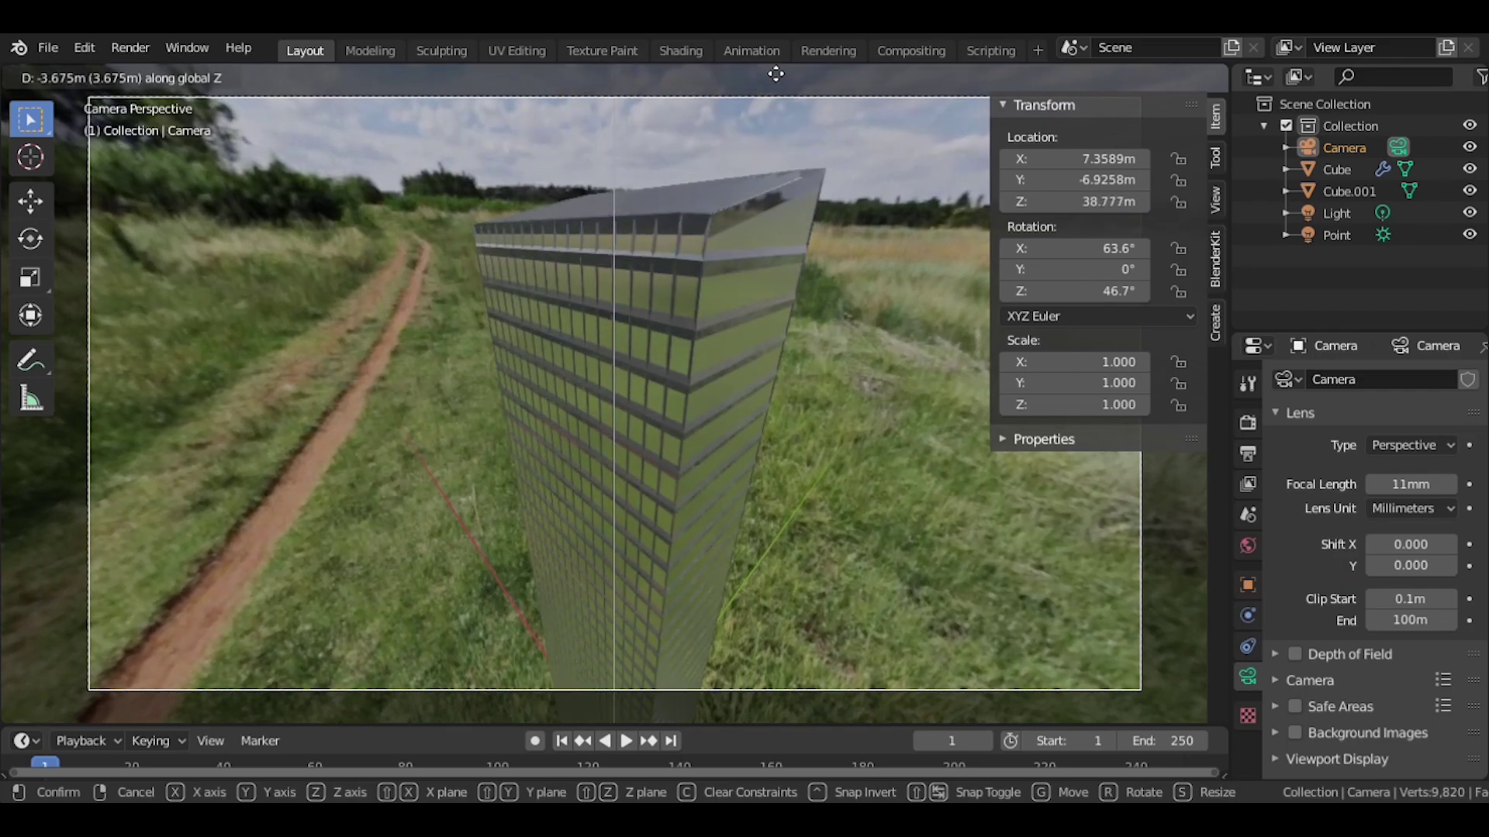
left_click(771, 702)
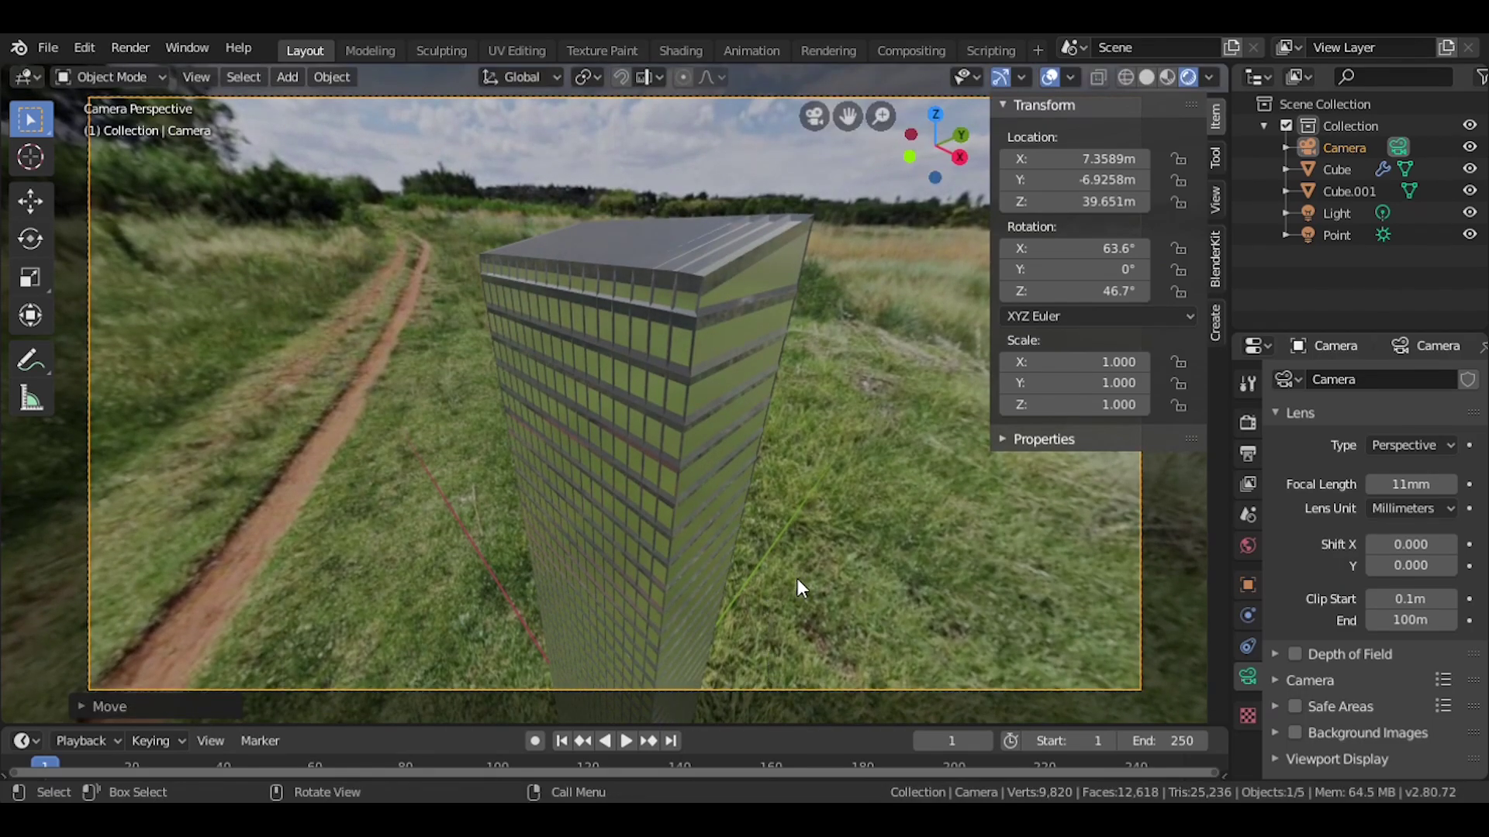
Orbit around the tower, select its outer frame Cube and open the Shading workspace
key("KP_0")
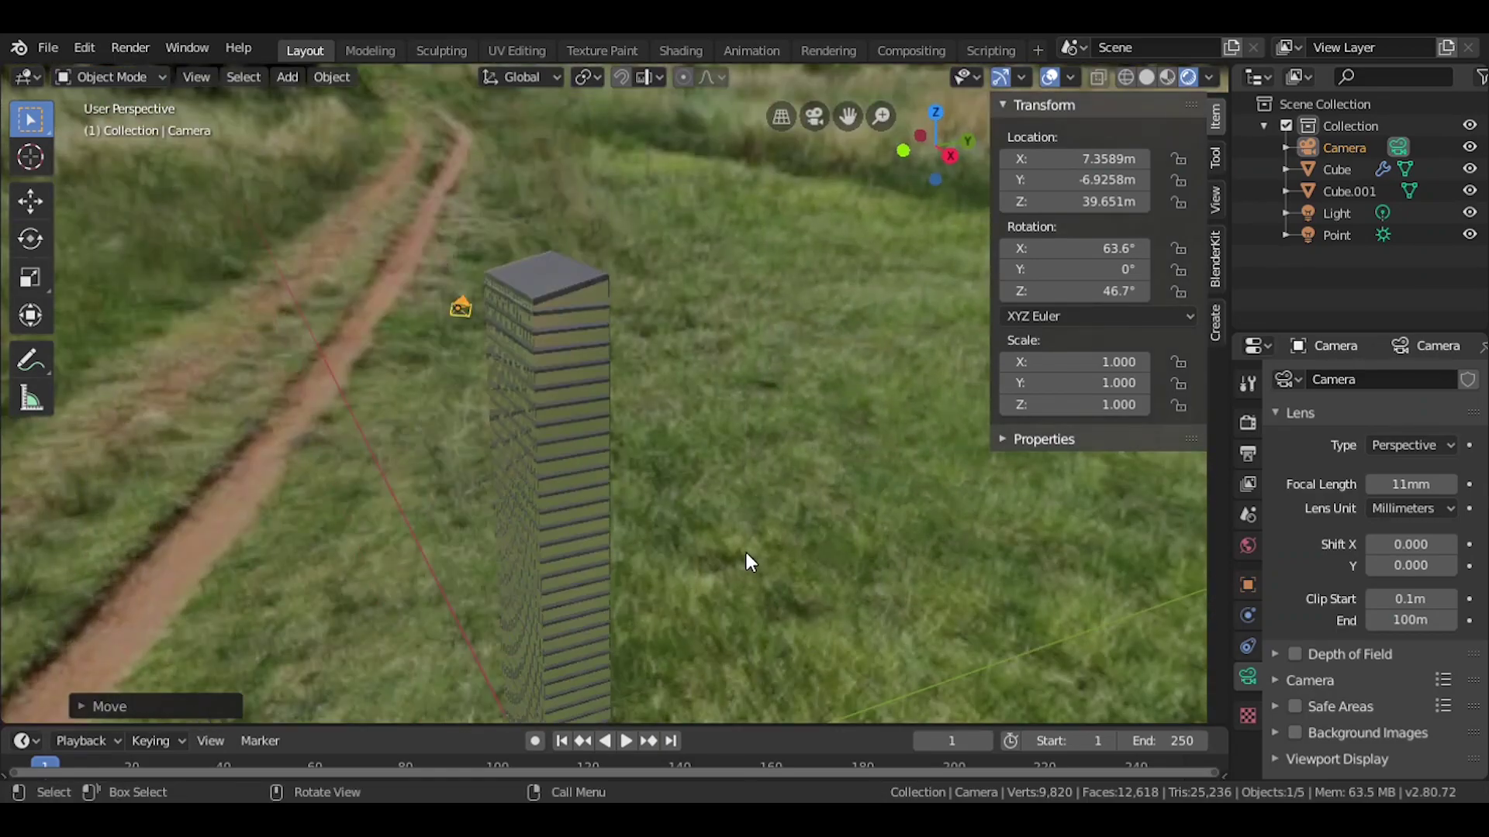
scroll(746, 549, "down", 4)
middle_click_drag(746, 548, 780, 477)
scroll(733, 573, "up", 5)
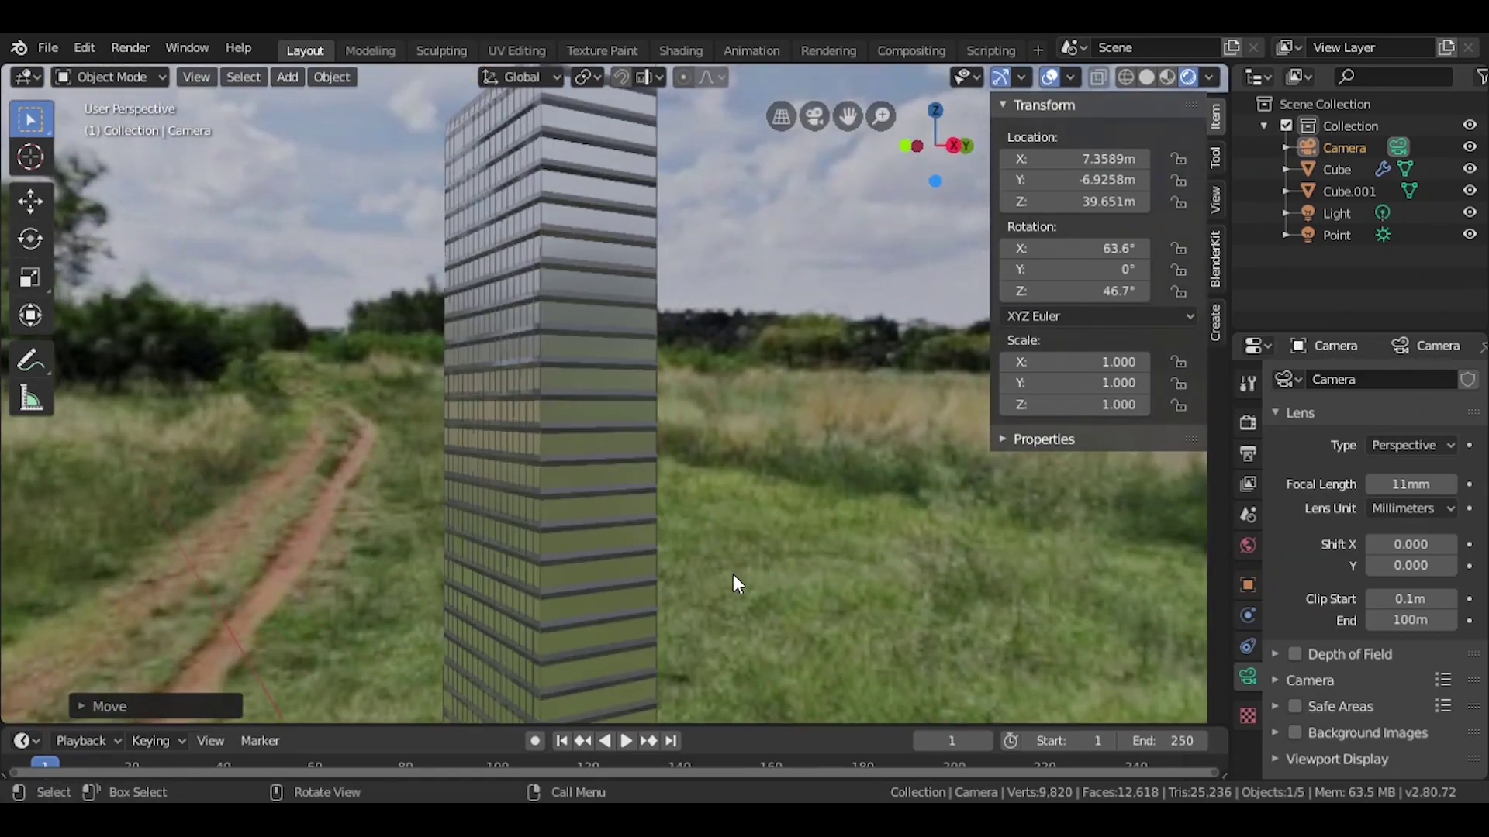
middle_click_drag(733, 574, 768, 667)
scroll(765, 535, "up", 5)
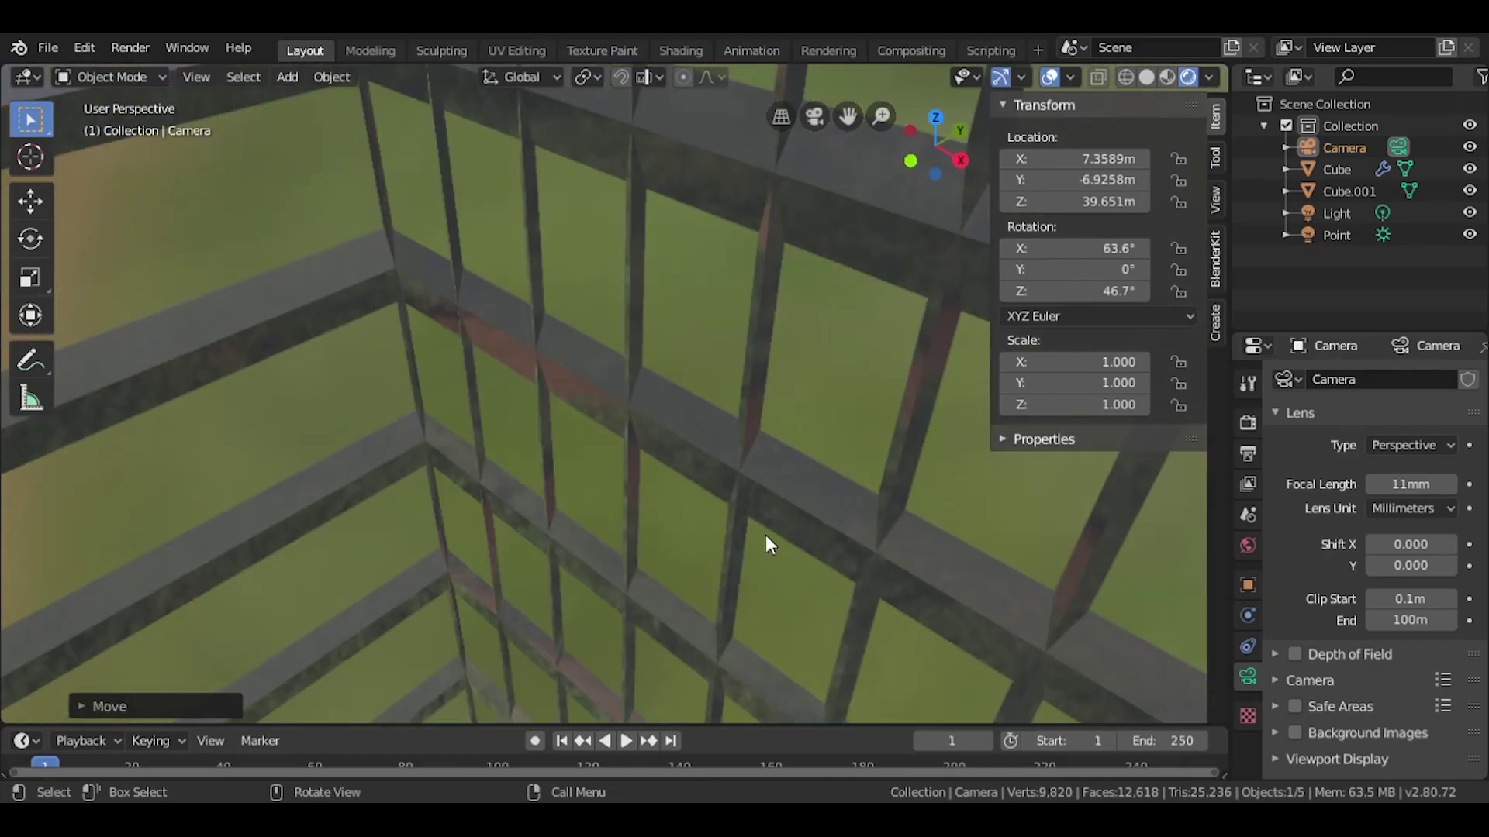
scroll(765, 535, "down", 5)
left_click(764, 532)
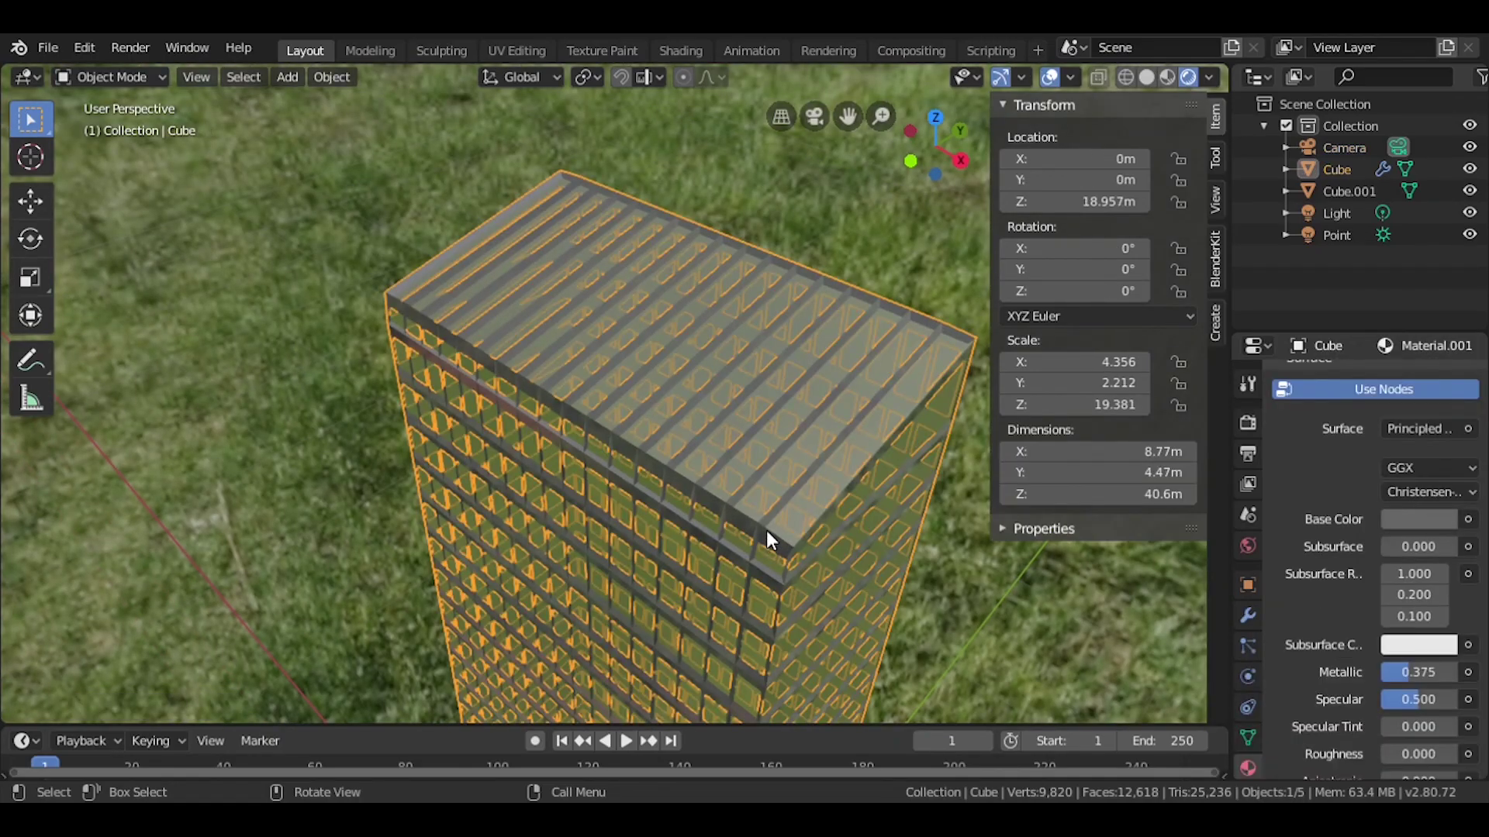
left_click(692, 51)
Switch the node editor from World to the Cube's Object material nodes
scroll(759, 664, "up", 1)
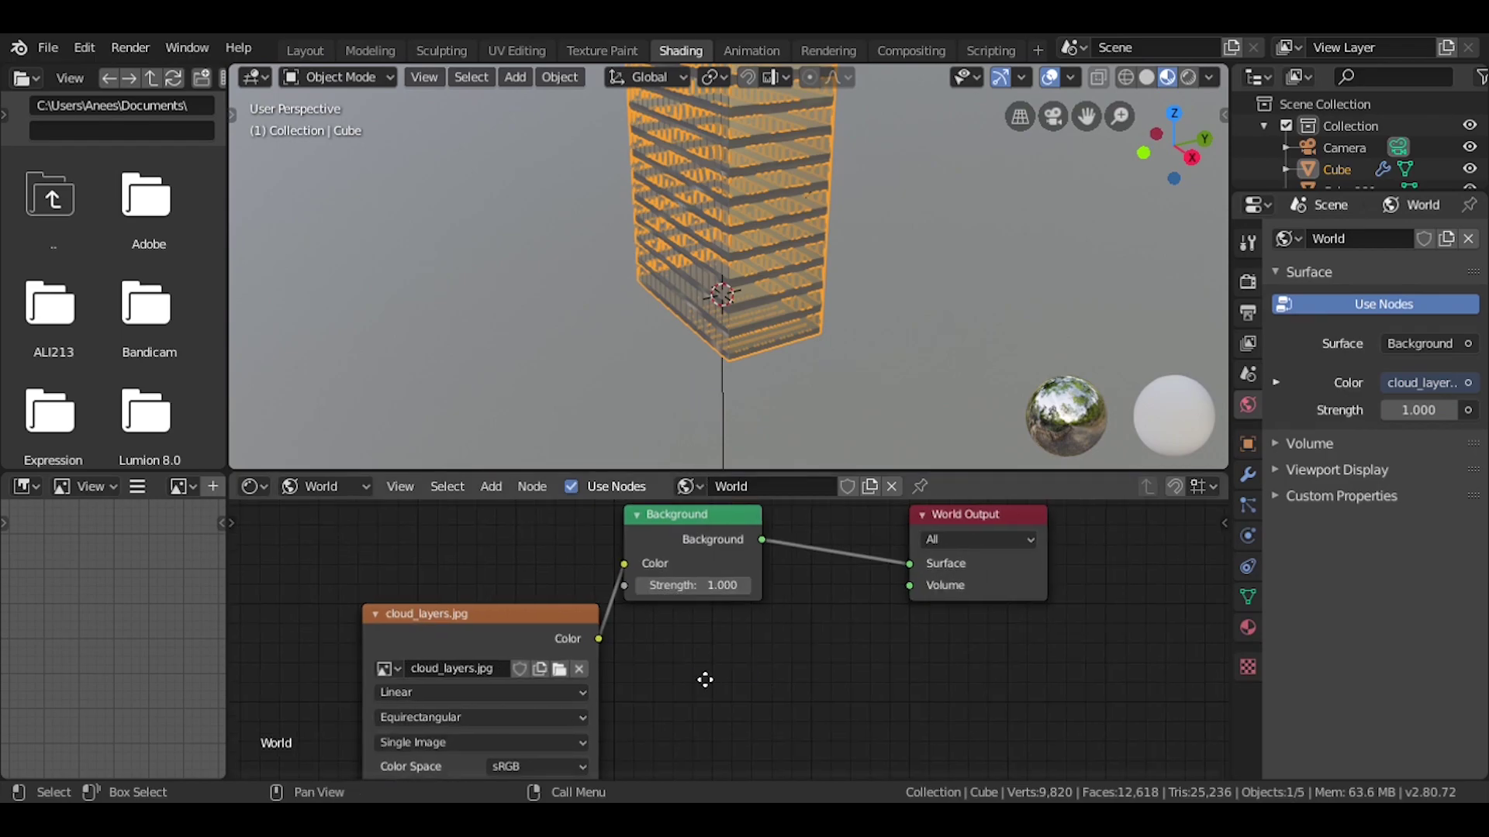
left_click(326, 486)
left_click(352, 510)
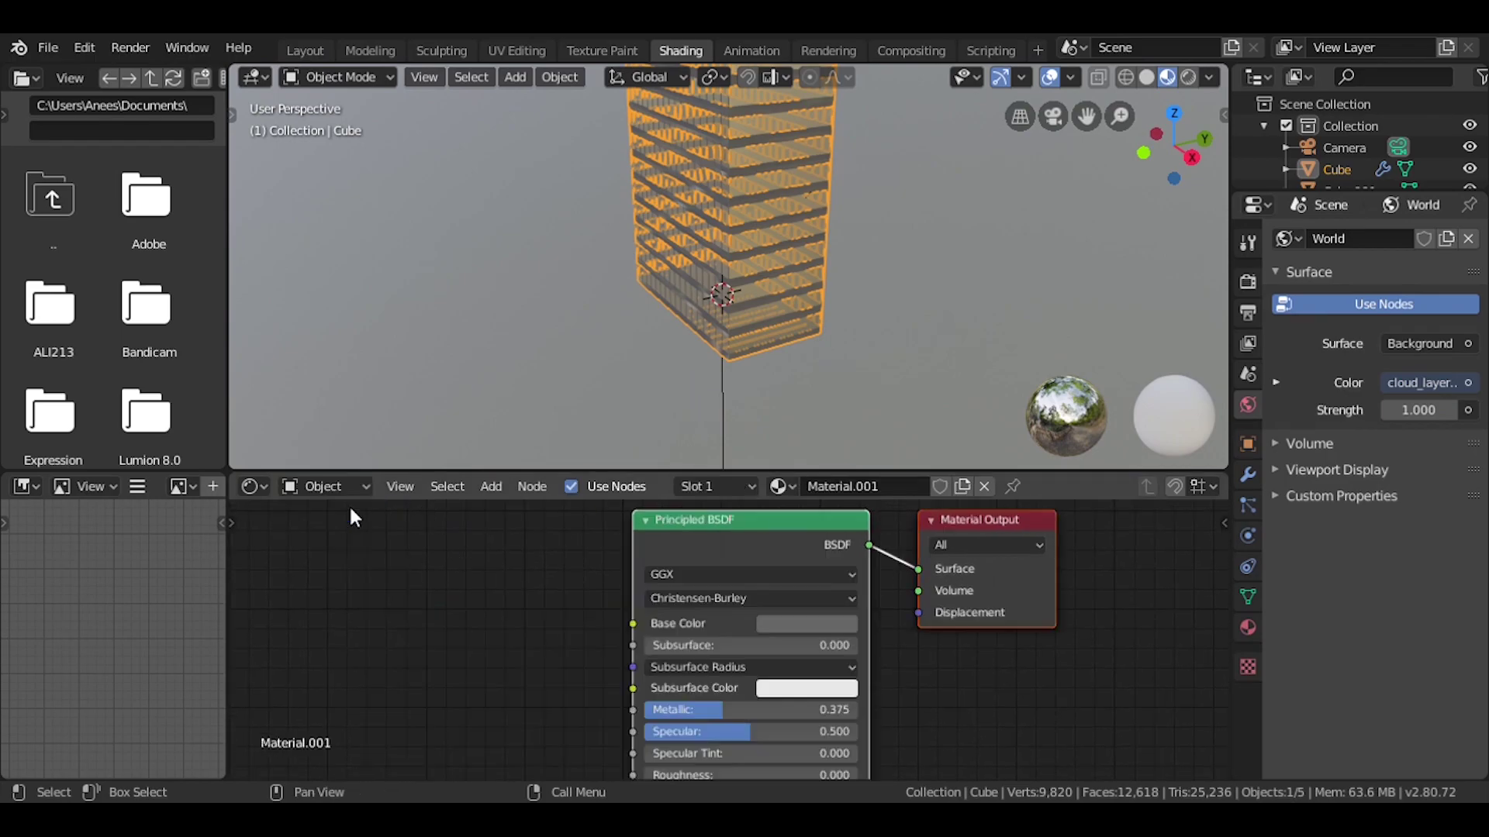
scroll(942, 666, "down", 2)
scroll(705, 579, "left", 3, "ctrl")
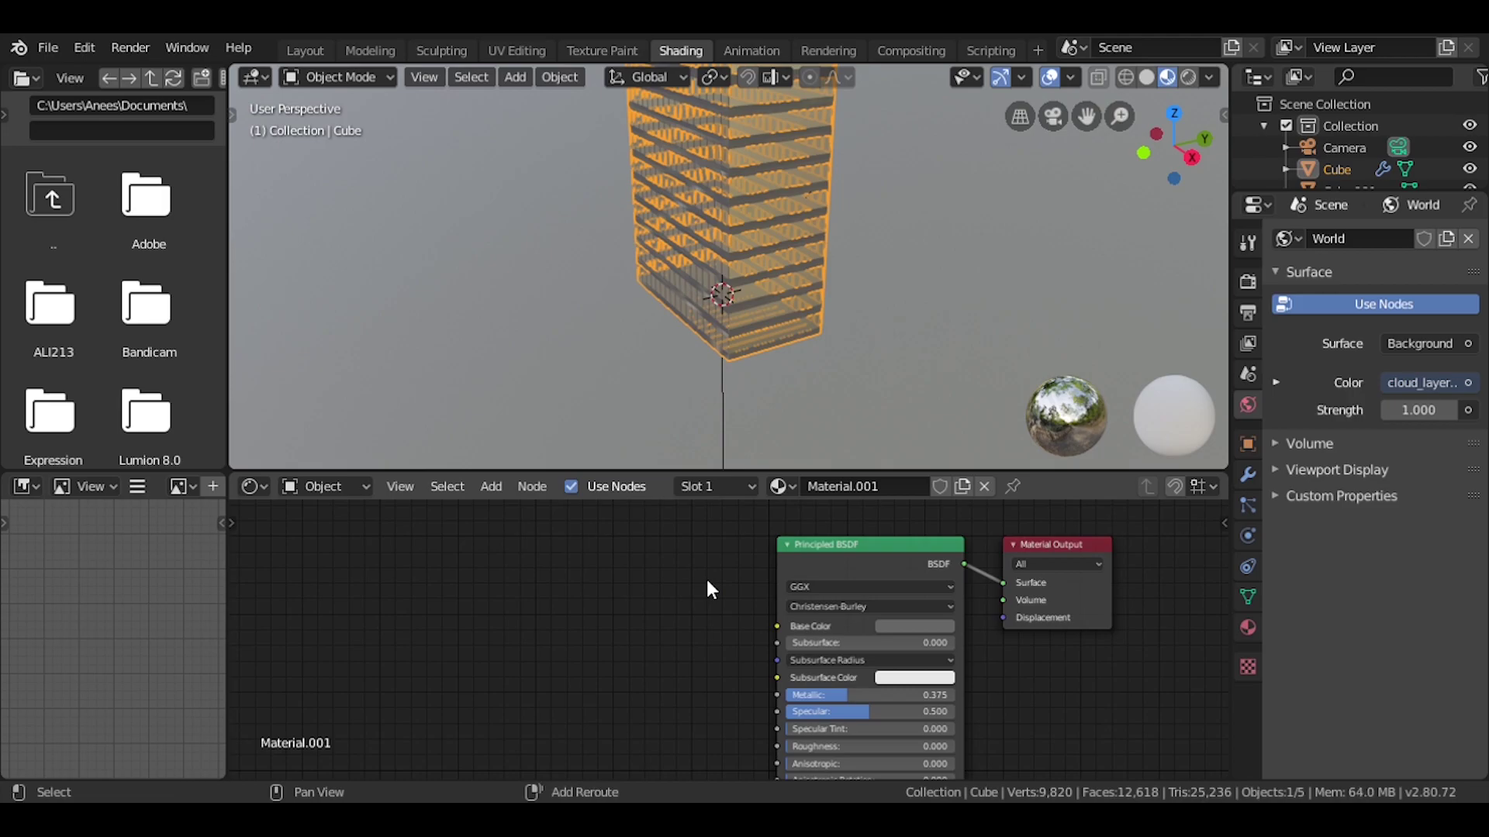
right_click(705, 579)
Add a Noise Texture node to the left of the Principled BSDF
key("shift+a")
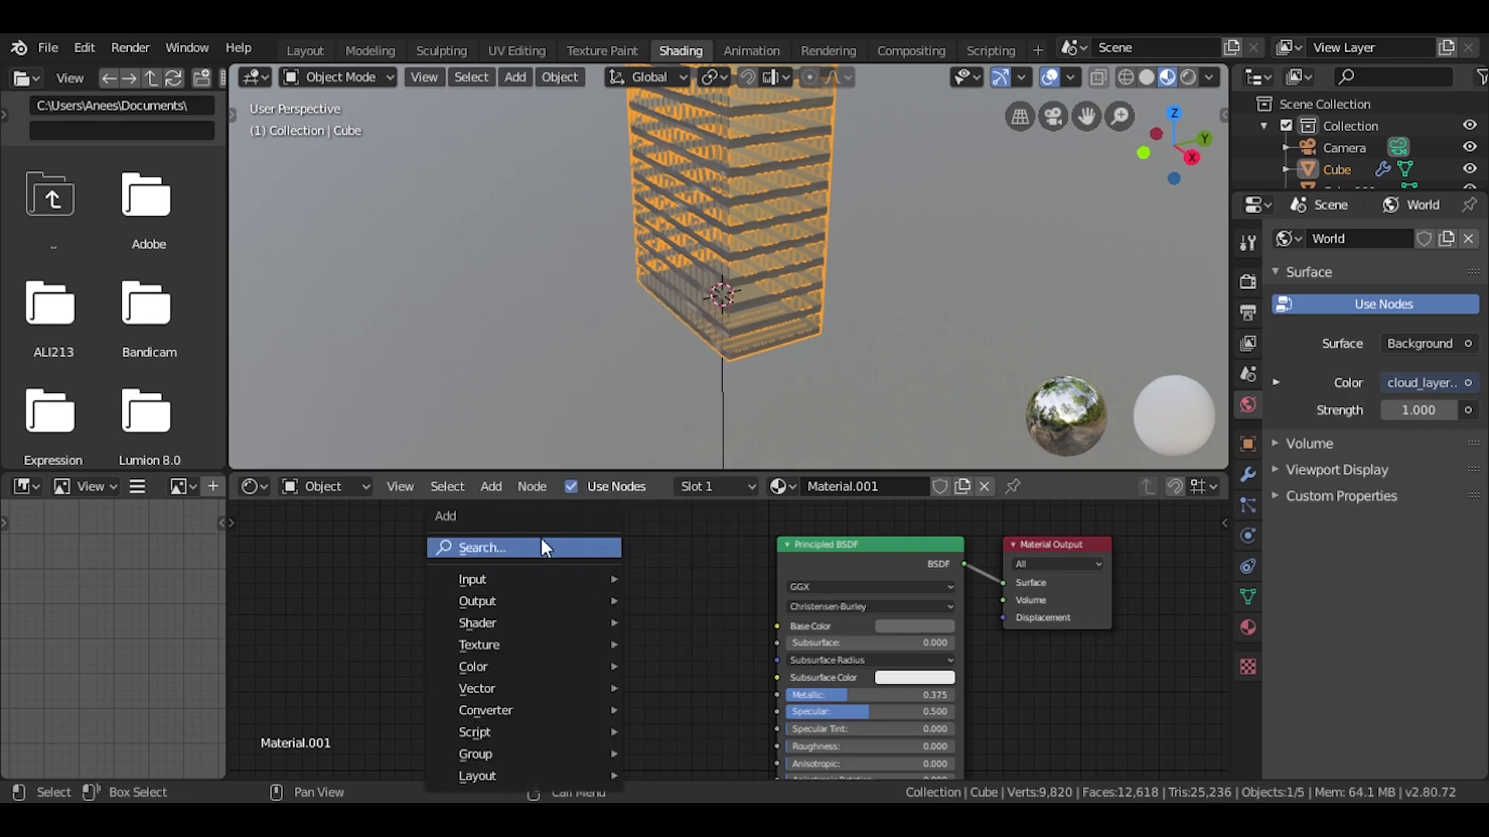
left_click(543, 545)
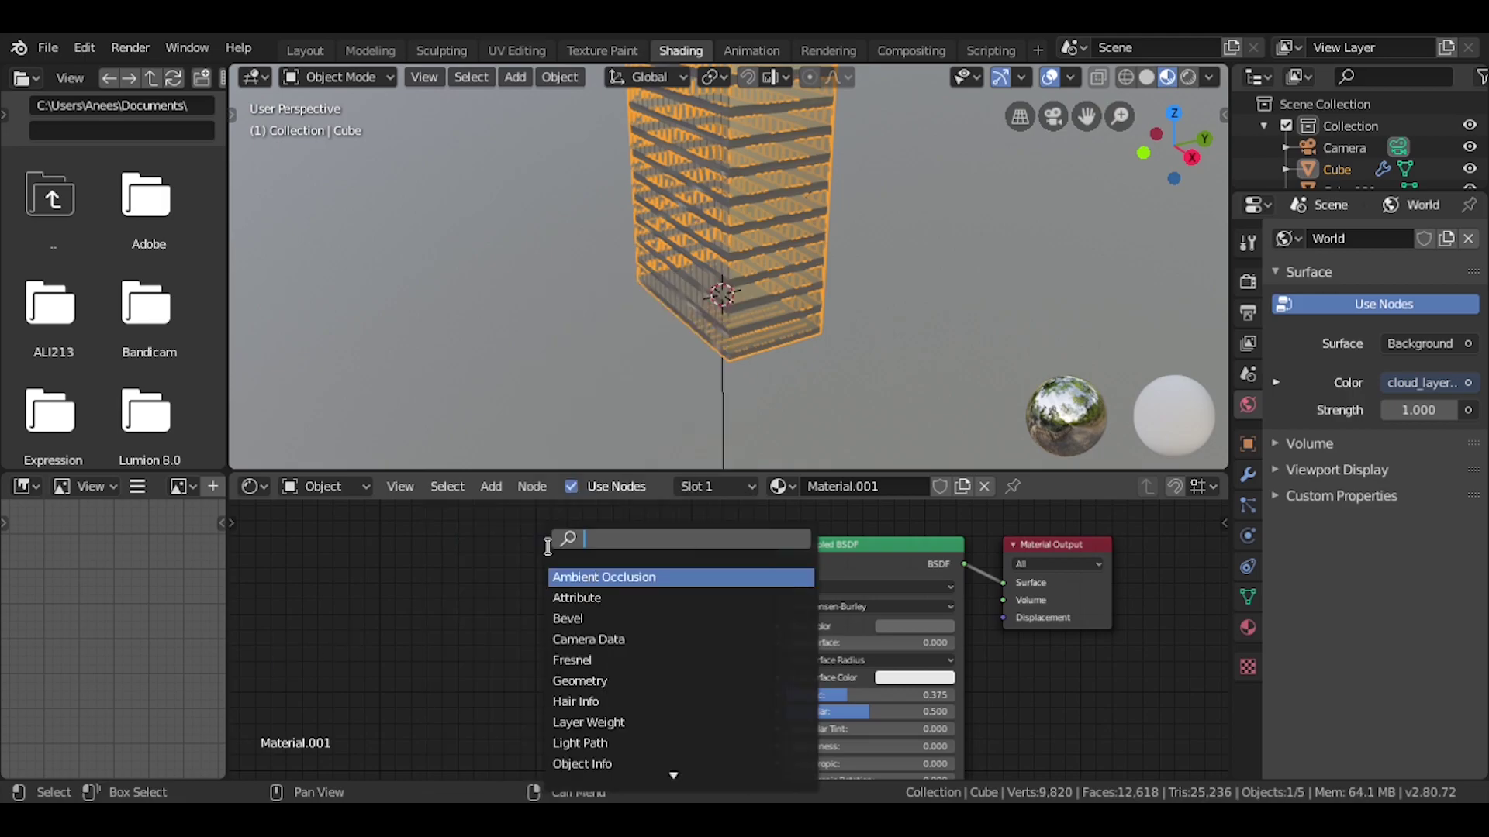
type("n")
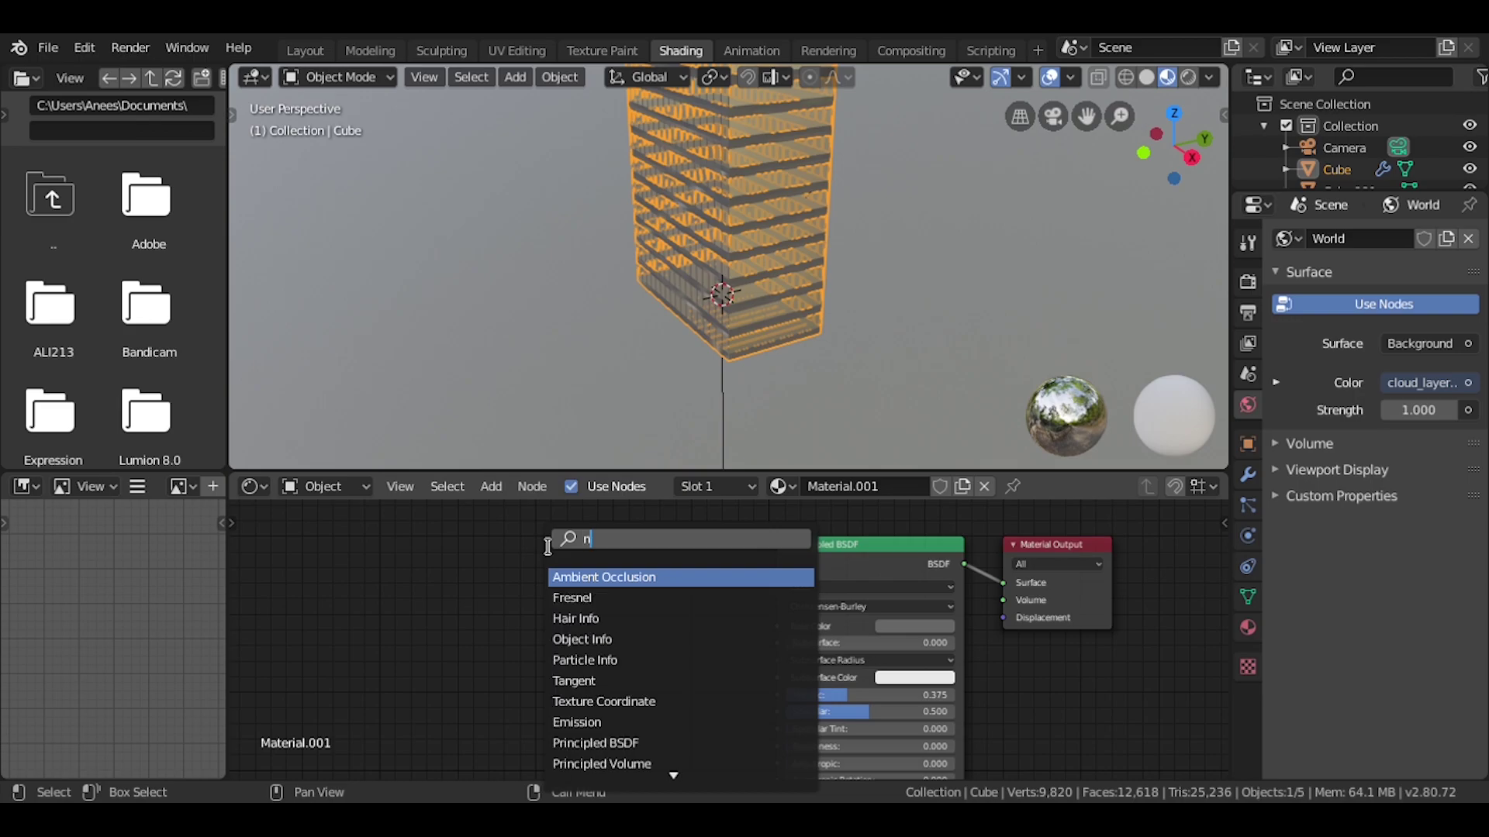
type("oi")
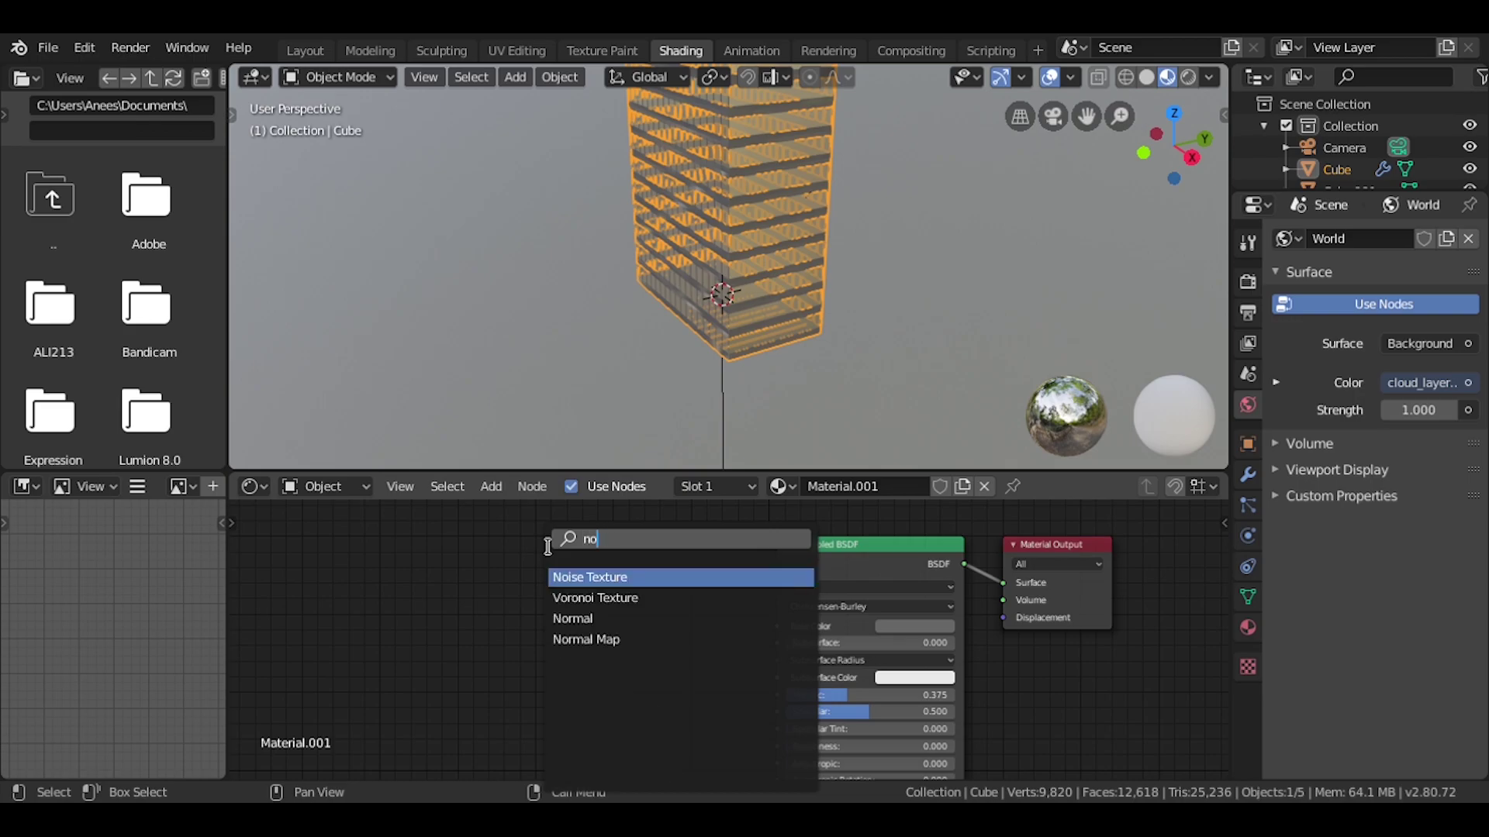
left_click(599, 580)
left_click(657, 627)
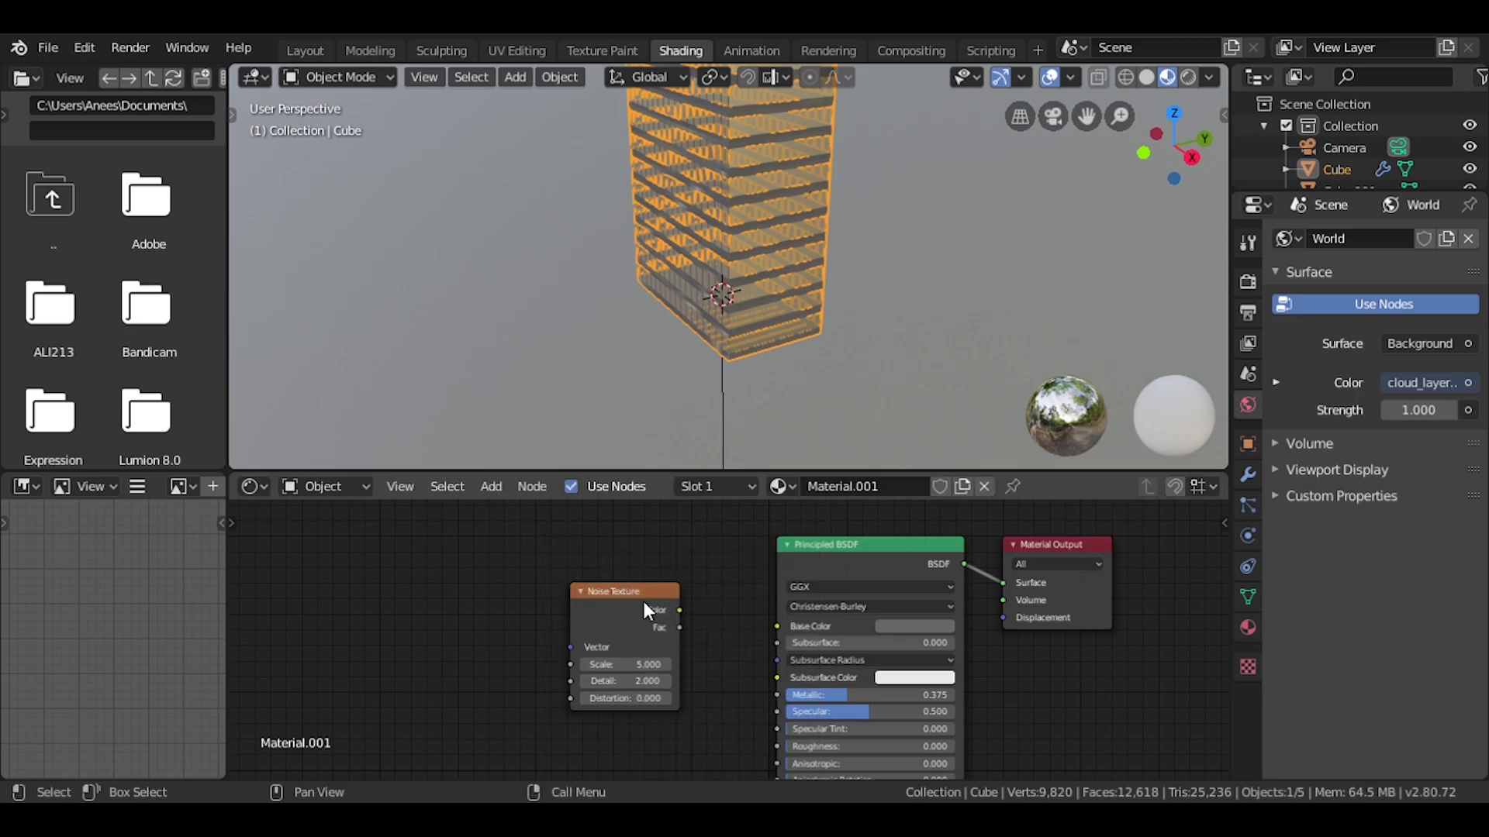
left_click_drag(648, 611, 546, 610)
Add a ColorRamp, linking its Color to Base Color and the noise Fac into it
key("shift+a")
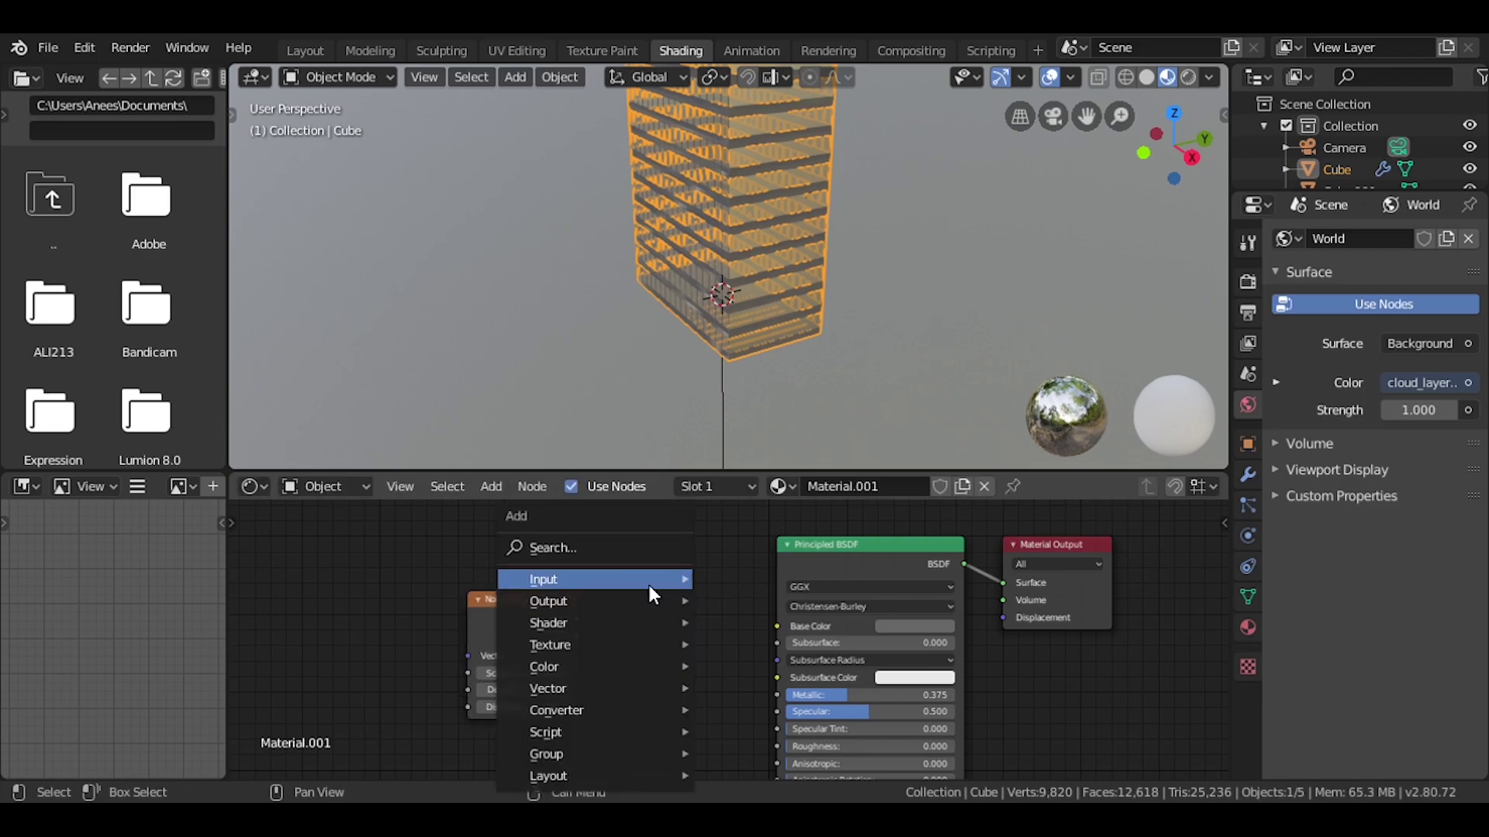
type("col")
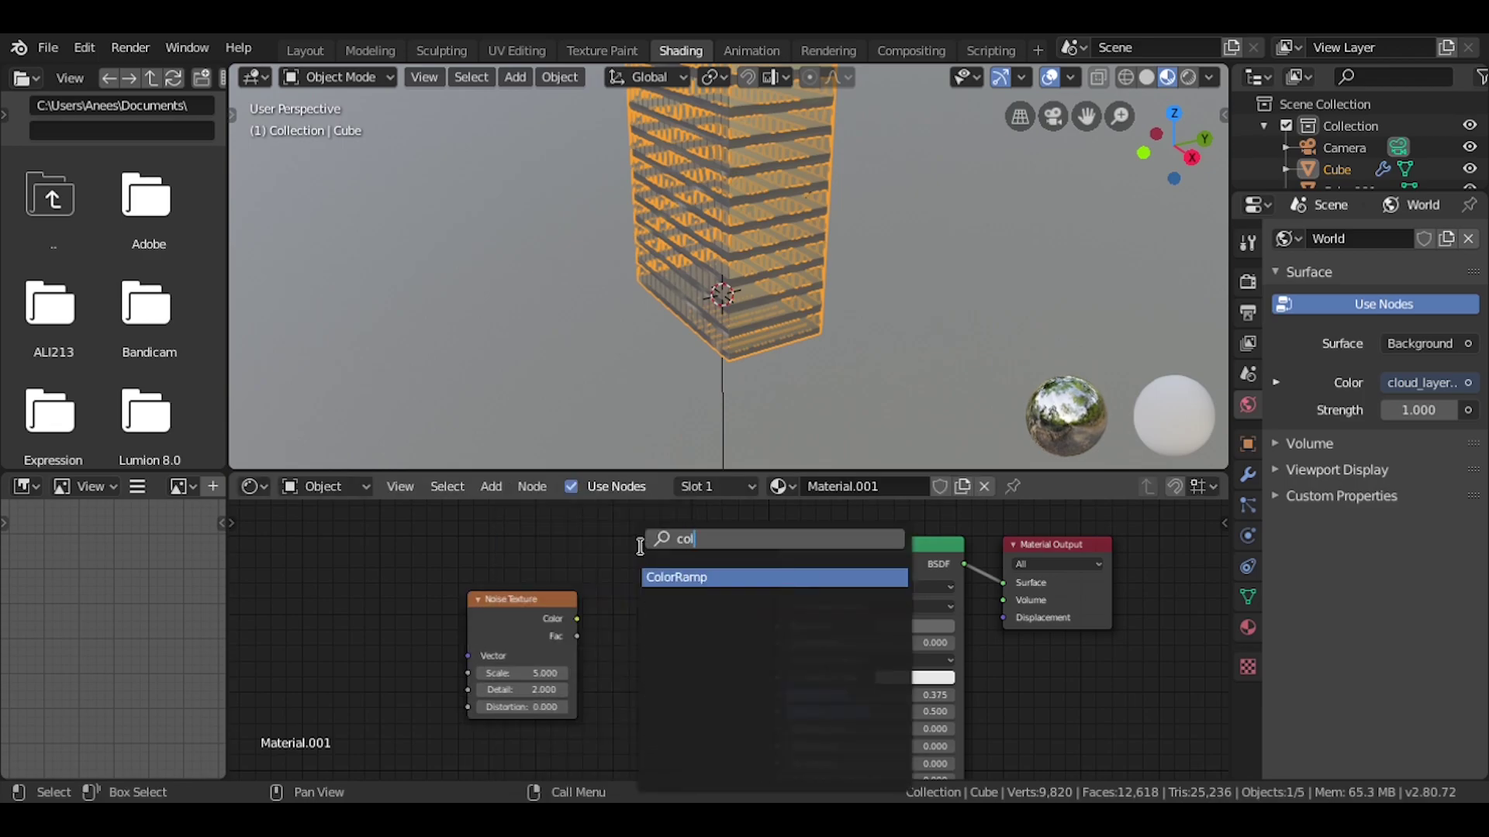
left_click(665, 577)
left_click(594, 584)
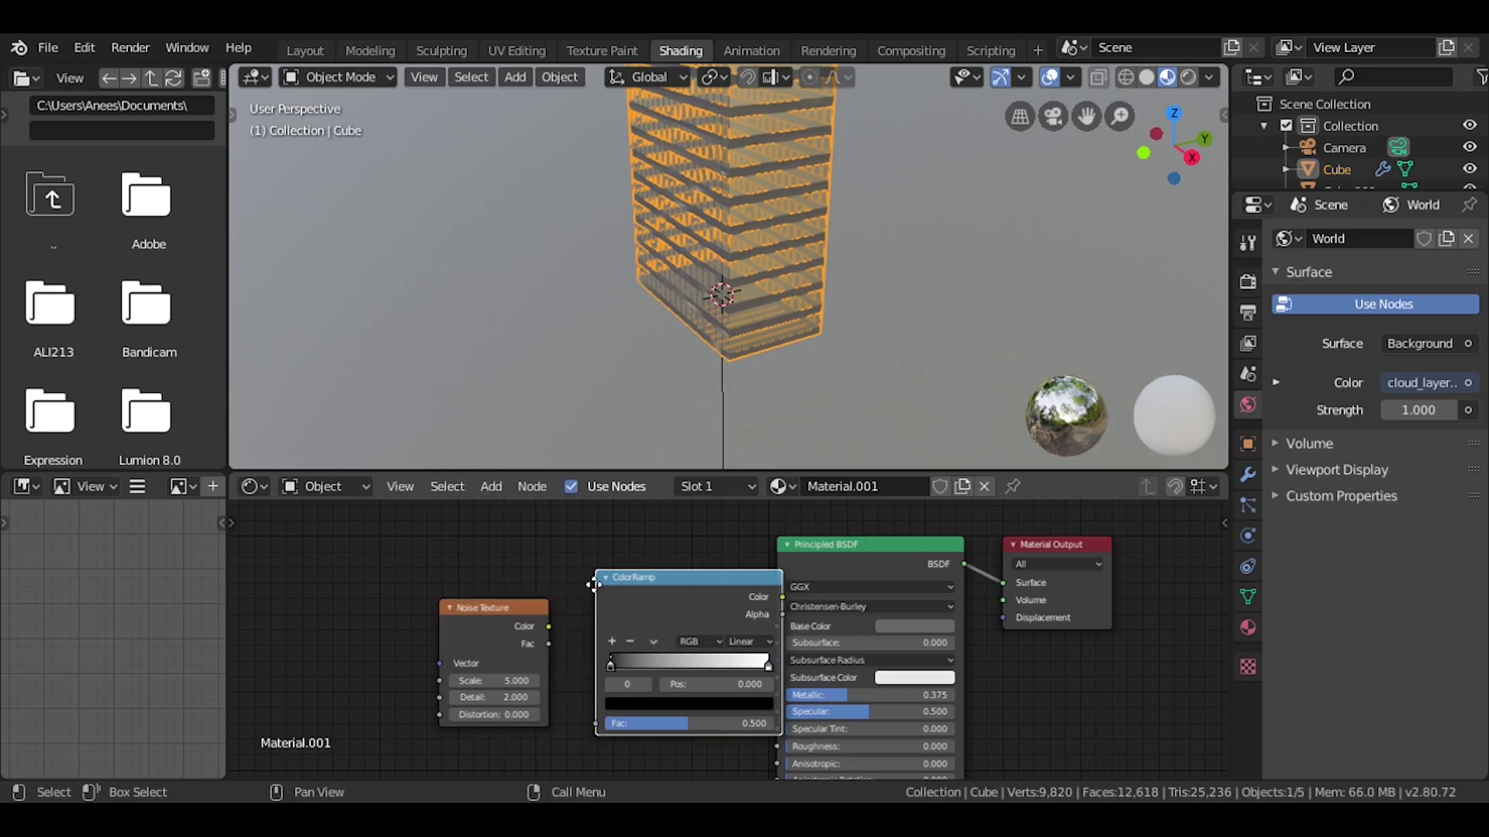
left_click(607, 606)
left_click_drag(738, 601, 778, 627)
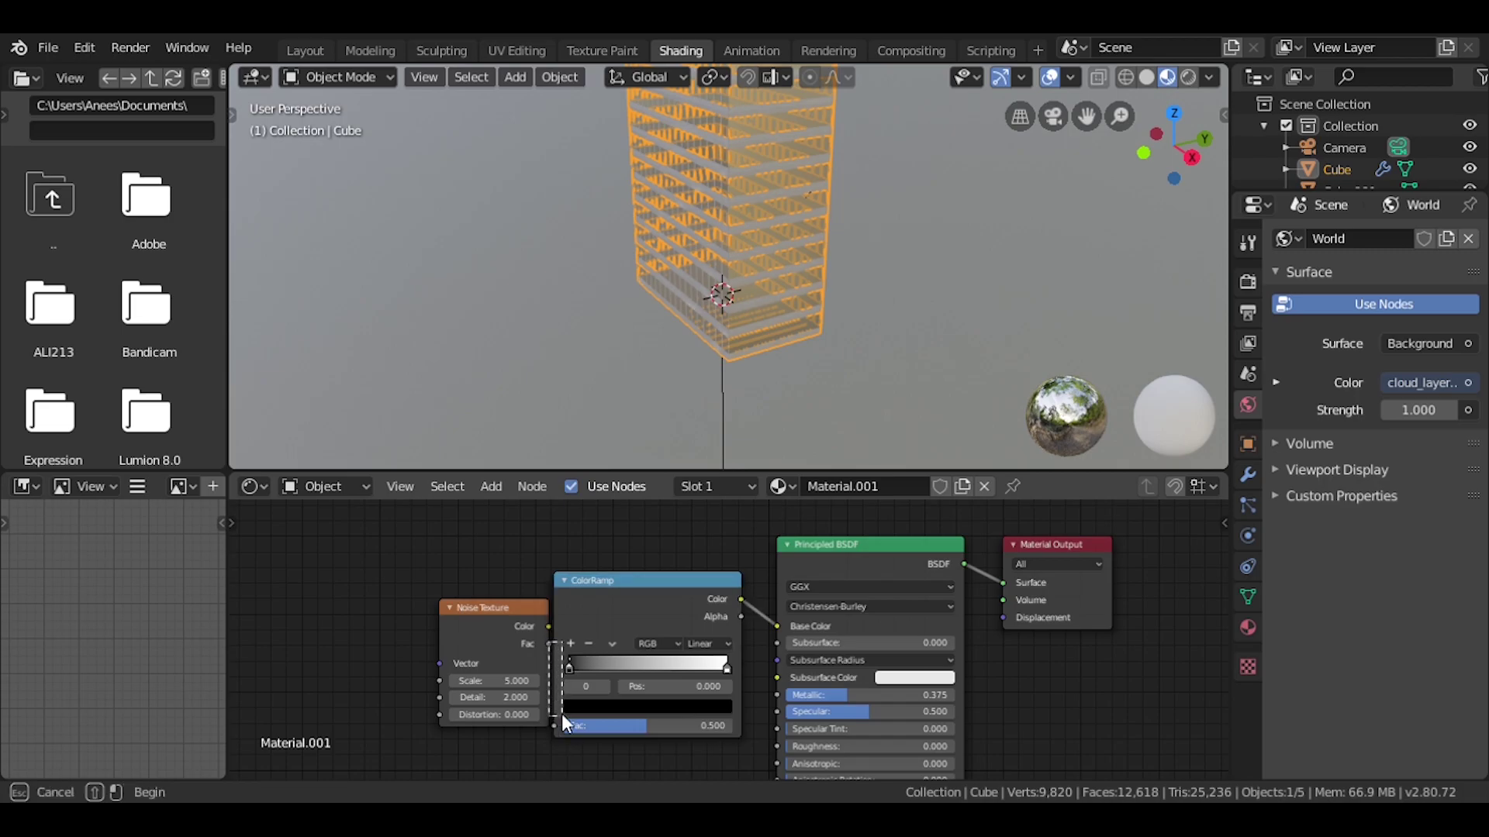
mouse_move(554, 726)
left_mouse_down()
mouse_move(547, 644)
mouse_move(555, 726)
mouse_move(466, 657)
mouse_move(555, 725)
left_mouse_up()
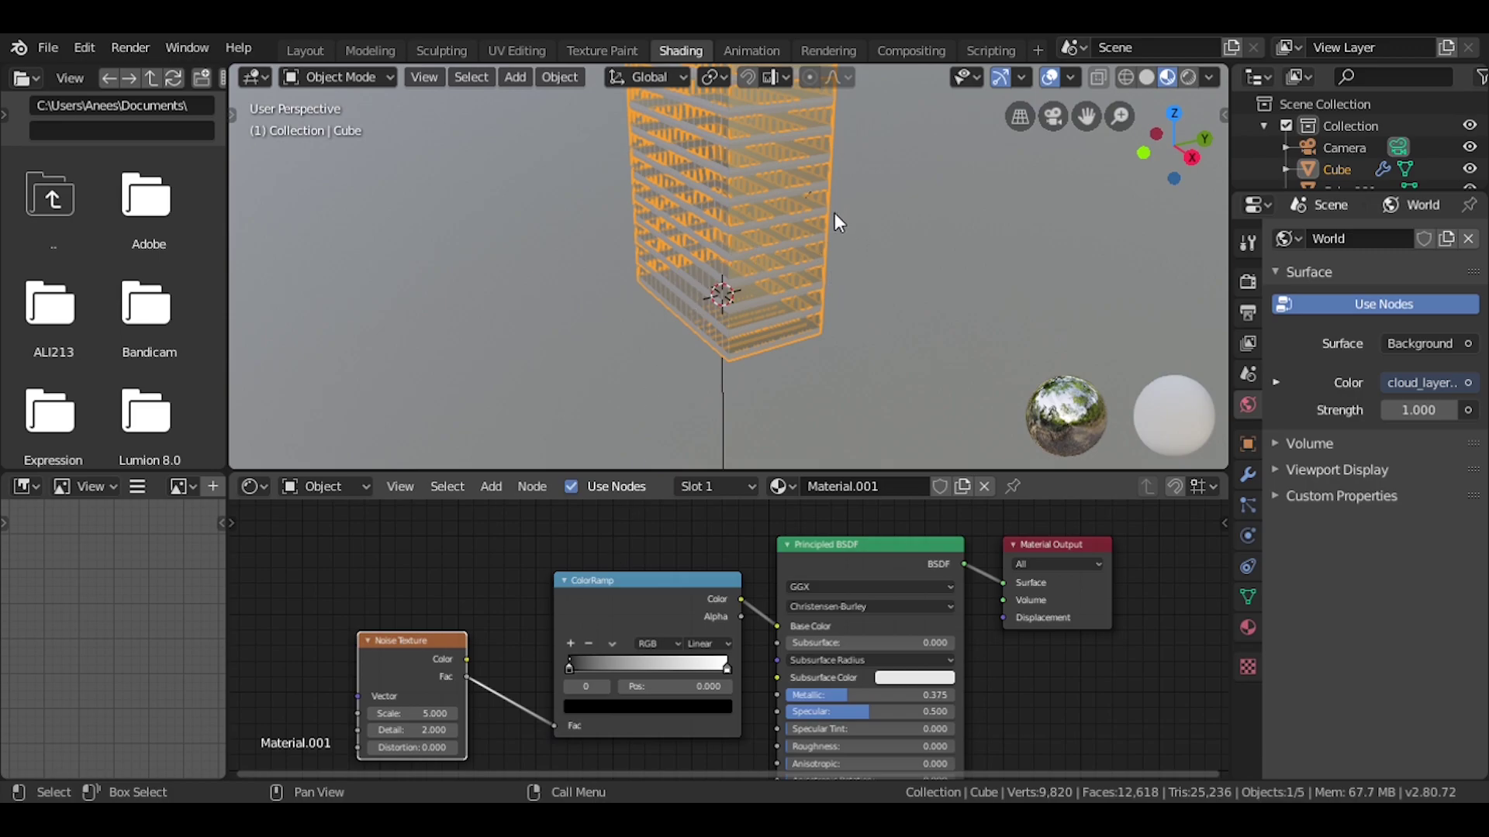
Move the ColorRamp black stop to 0.677 to darken the material
middle_click_drag(835, 214, 839, 193)
mouse_move(855, 140)
middle_mouse_down()
mouse_move(846, 282)
mouse_move(830, 205)
mouse_move(816, 263)
middle_mouse_up()
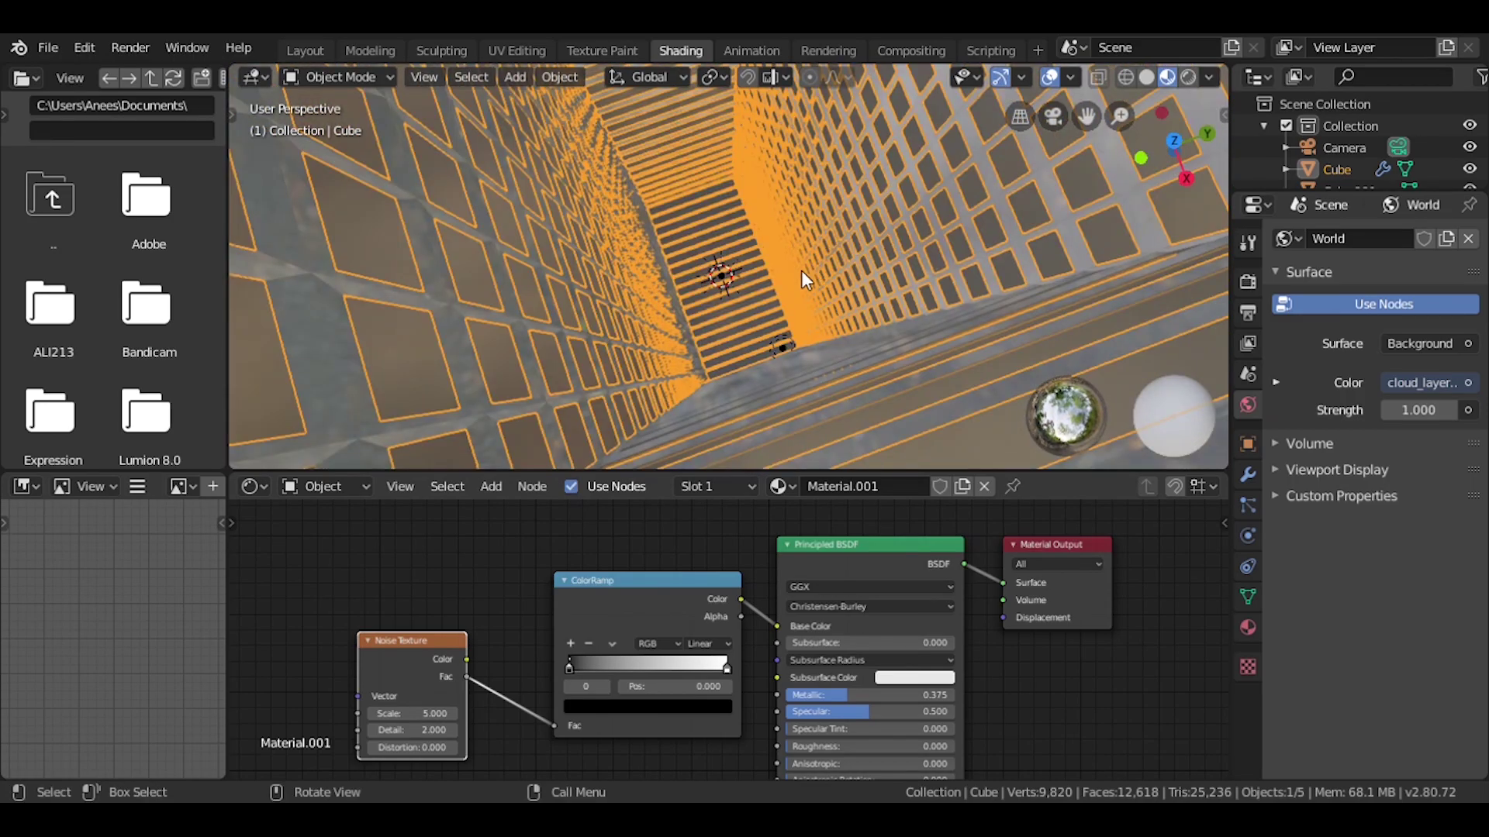
left_click_drag(583, 675, 688, 689)
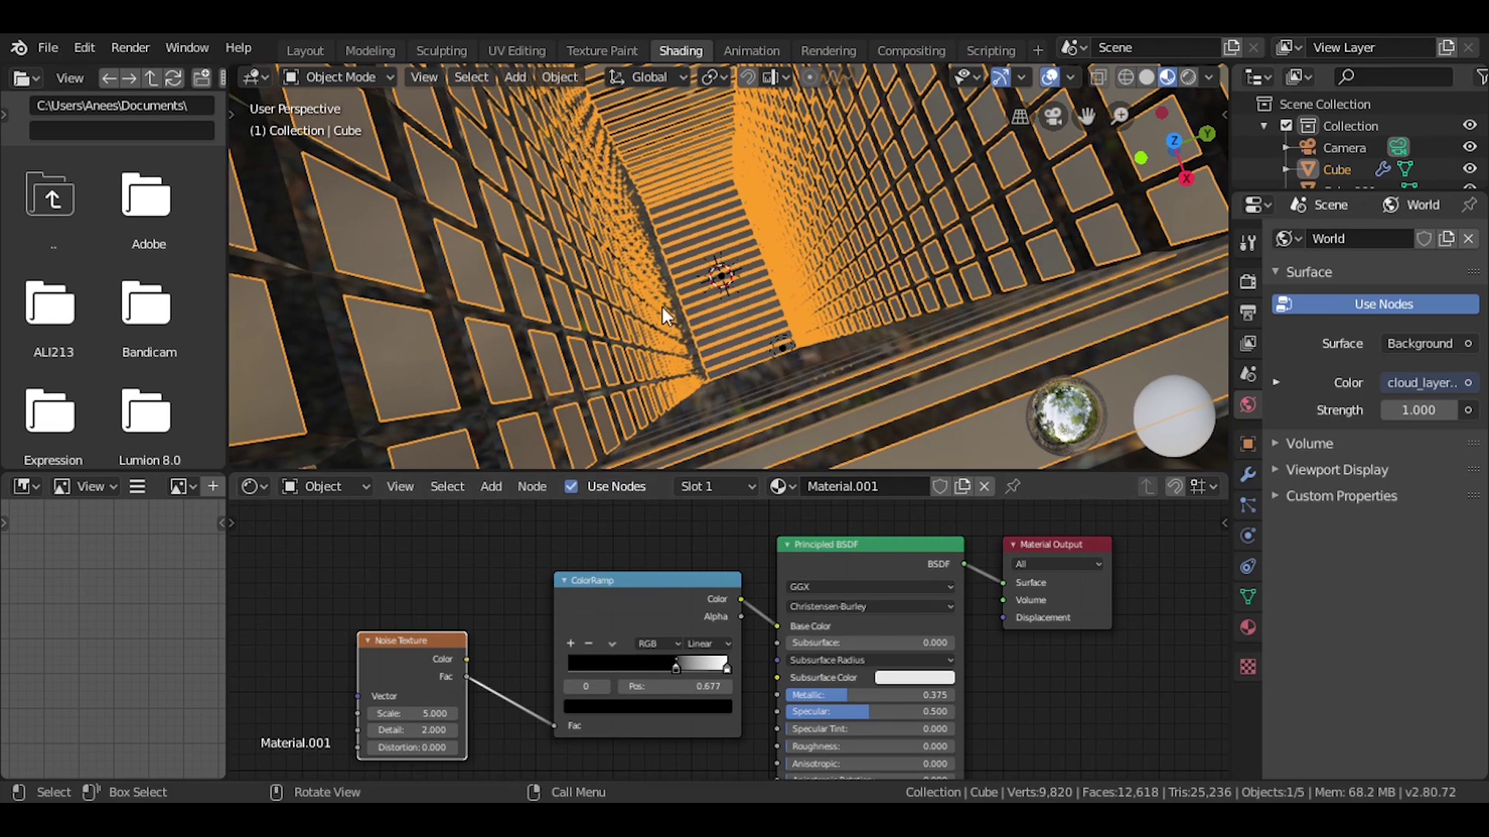
Set the Noise Texture Scale to 1000 and Detail to 16
mouse_move(662, 305)
middle_mouse_down()
mouse_move(684, 248)
mouse_move(796, 207)
mouse_move(830, 225)
middle_mouse_up()
scroll(830, 225, "up", 4)
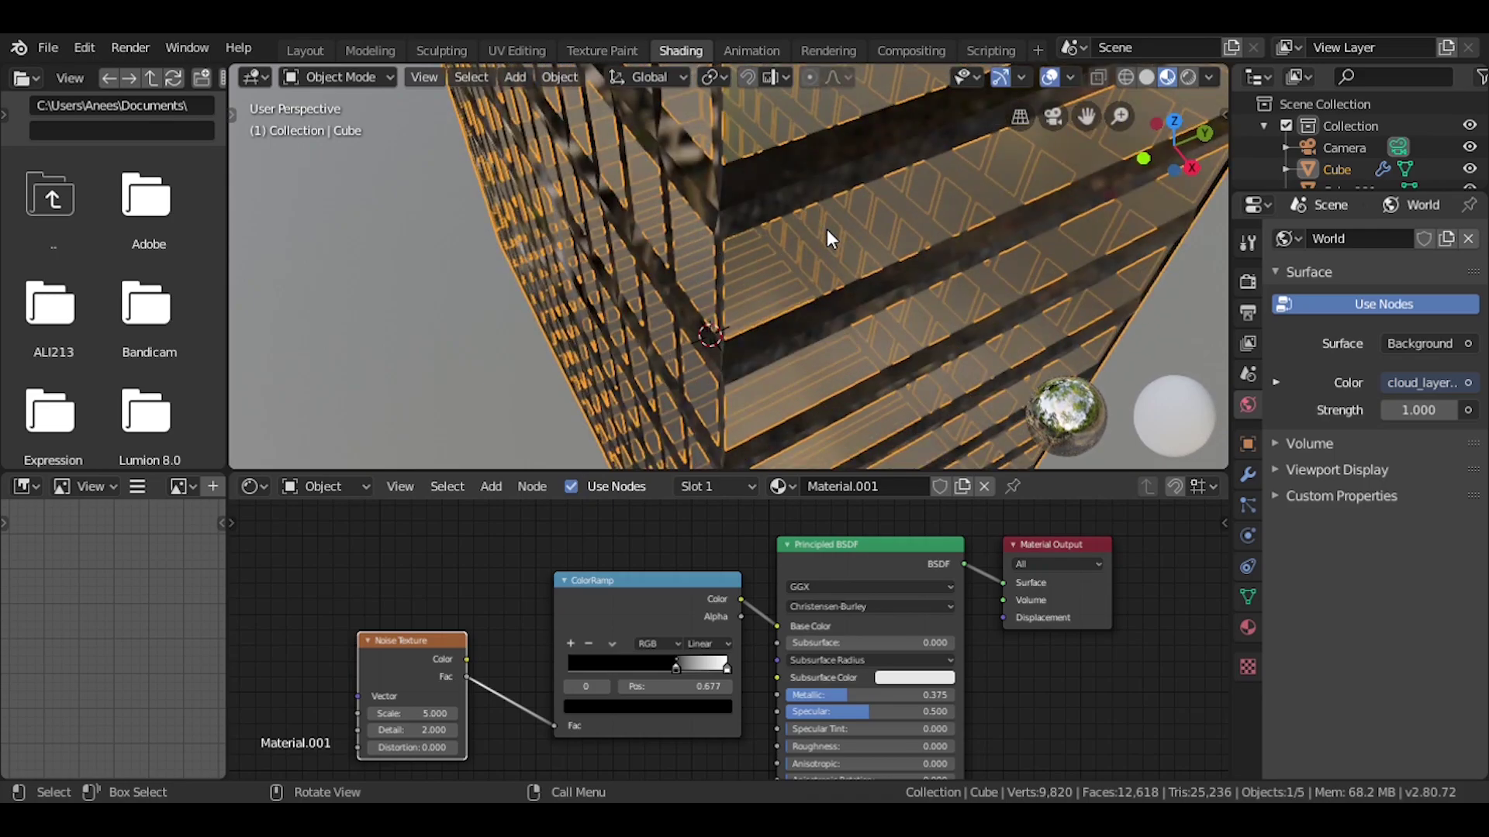
mouse_move(411, 714)
left_mouse_down()
mouse_move(449, 714)
mouse_move(419, 713)
left_mouse_up()
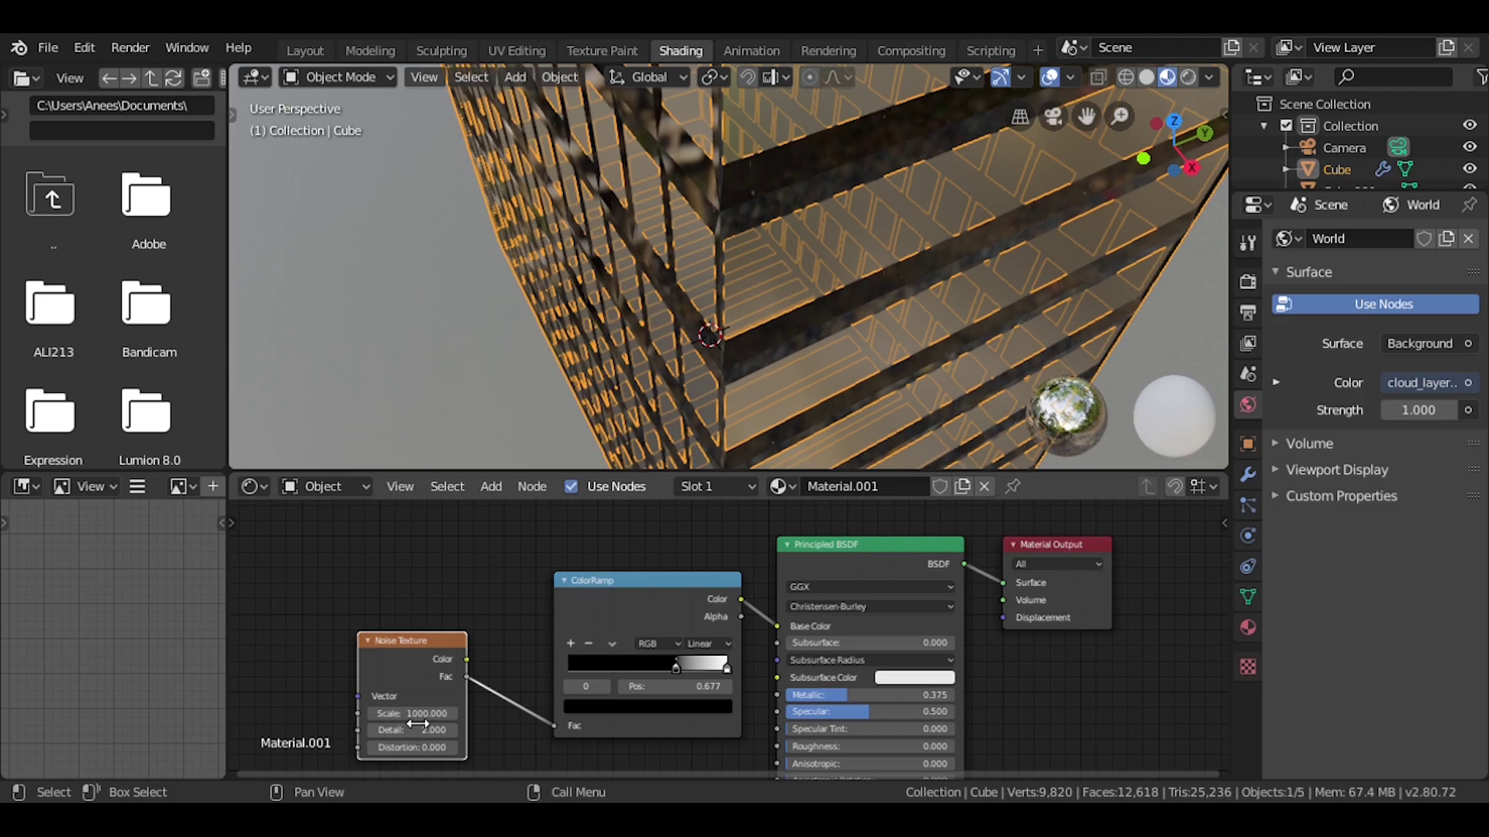
type("16")
key("Return")
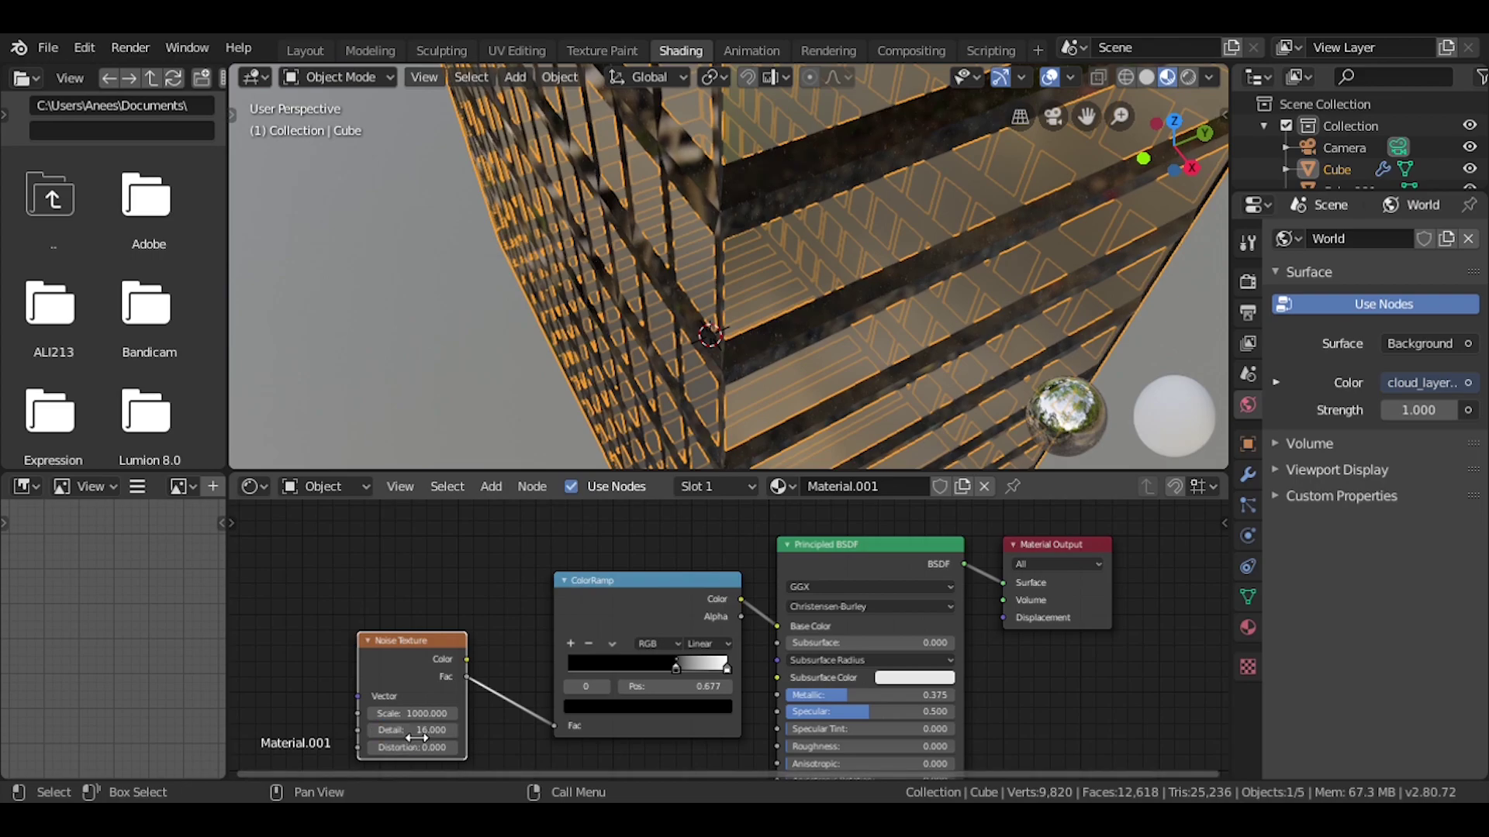
key("Return")
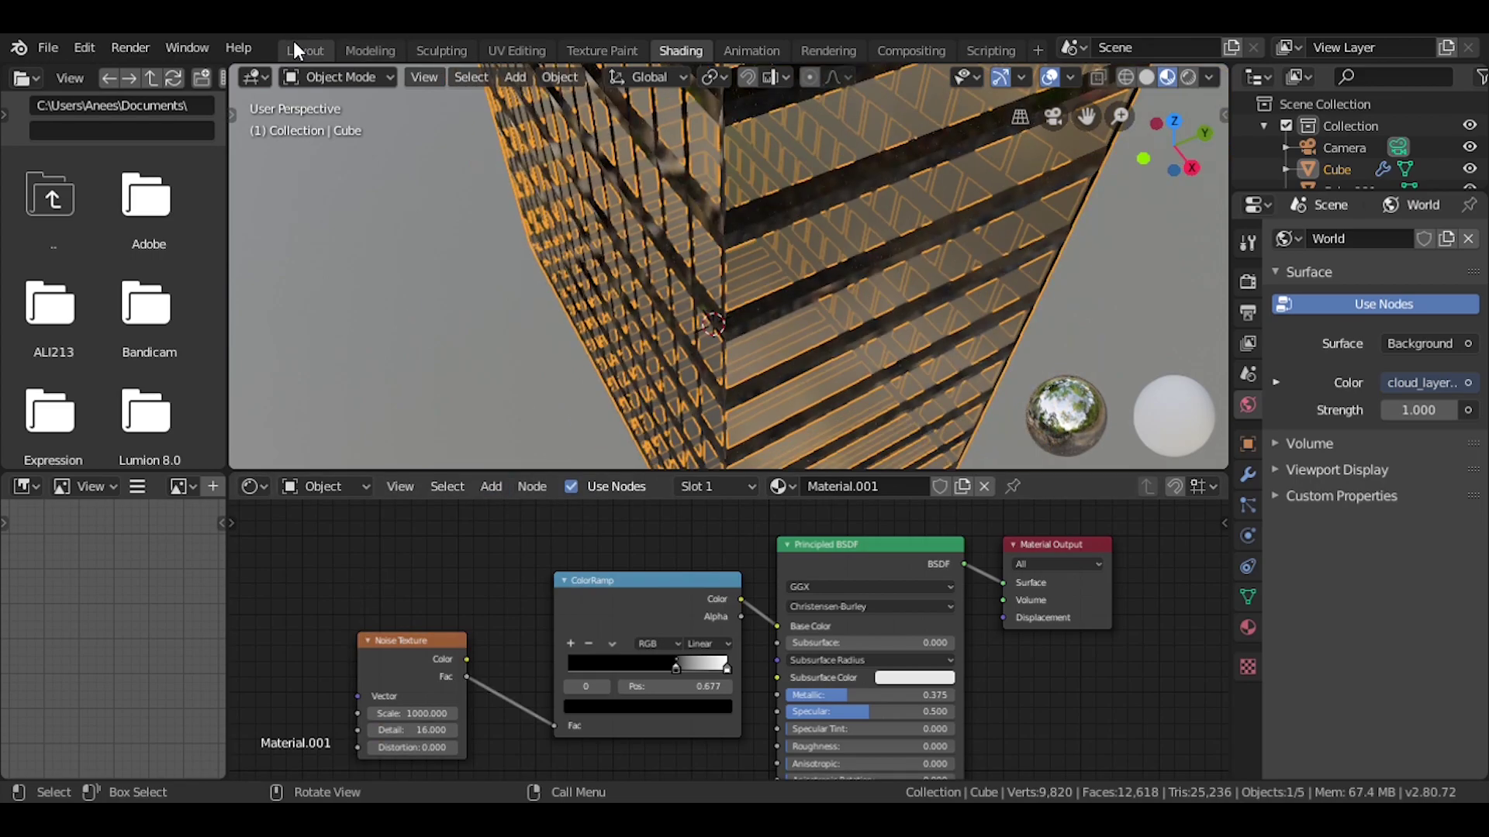
Back in Layout, save the project to the Desktop as easy skyscraper.blend
left_click(301, 49)
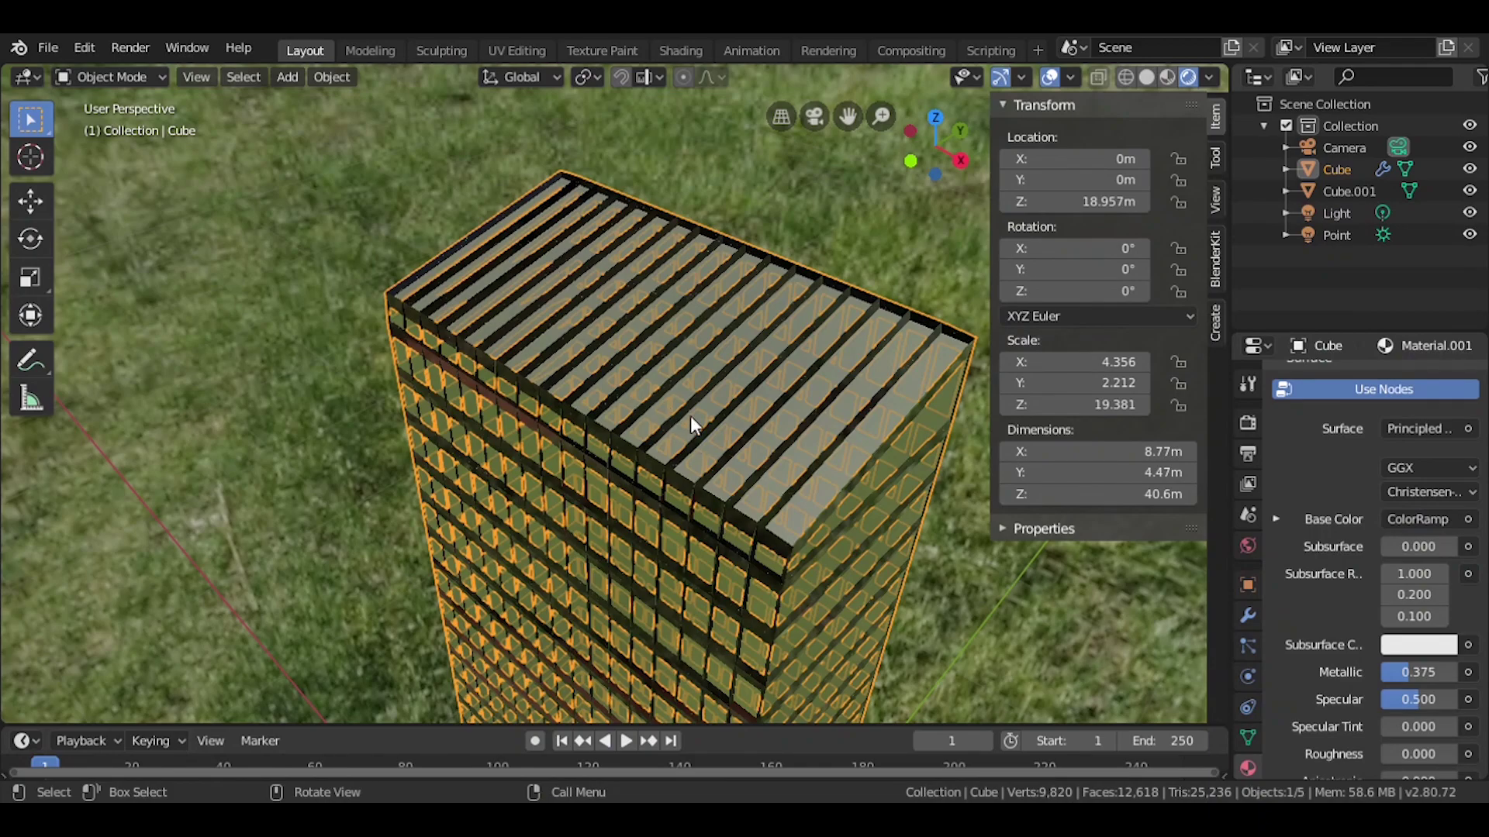
scroll(690, 415, "down", 2)
scroll(692, 390, "up", 8)
key("ctrl+s")
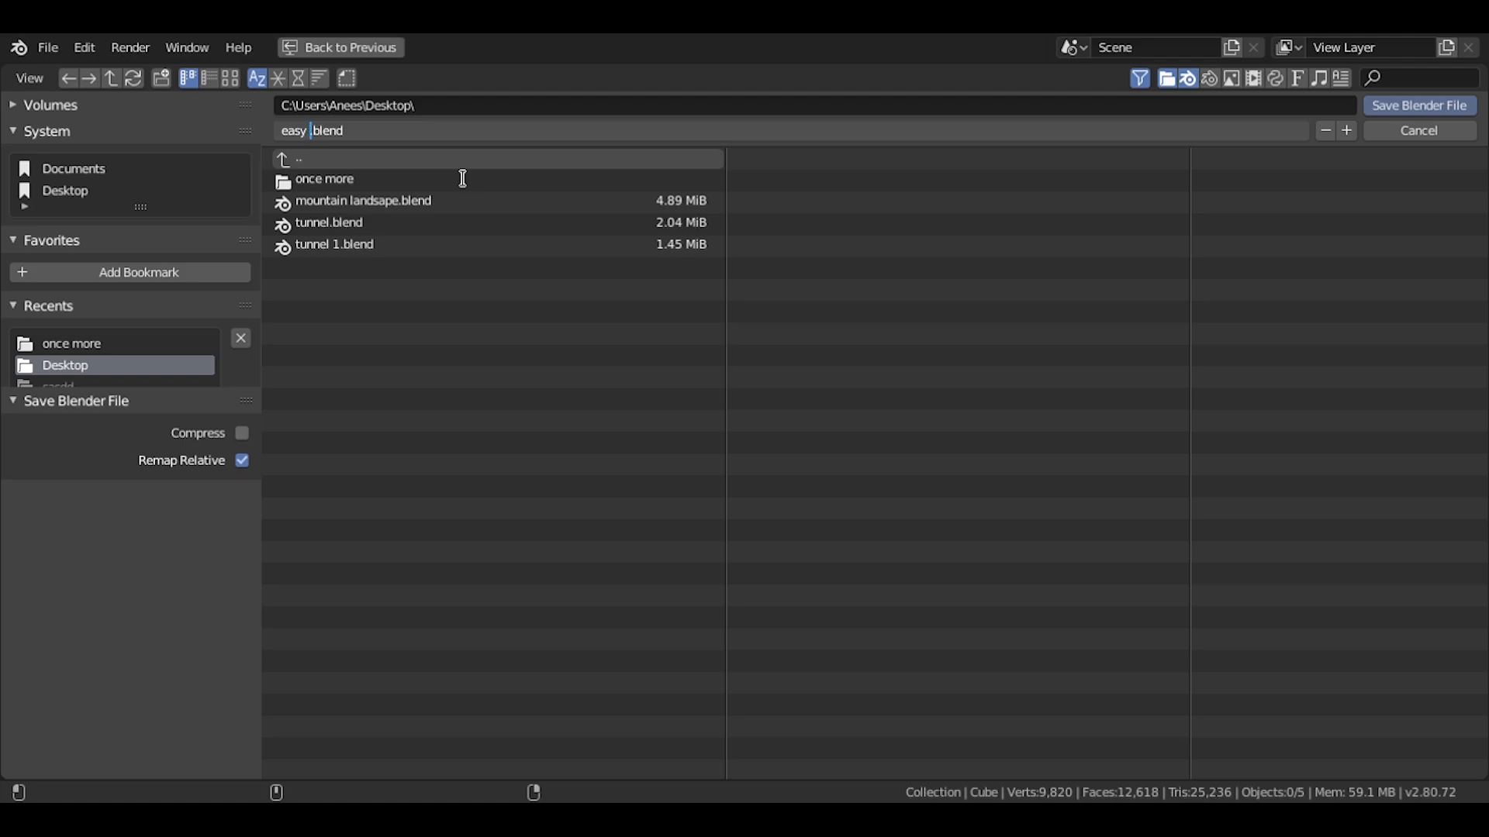
type("raper")
key("Return")
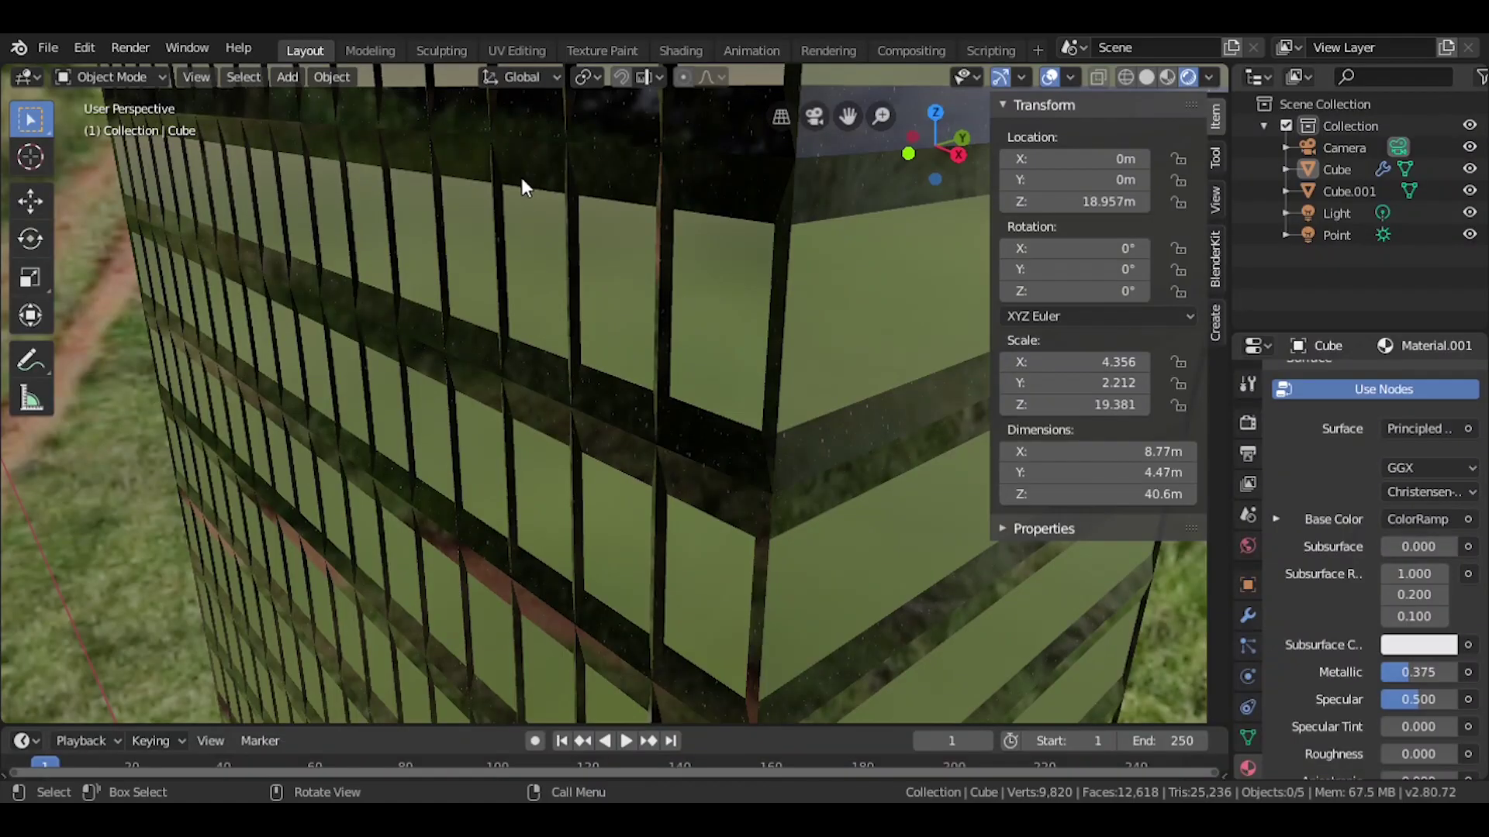
View the tower through the scene camera
key("grave")
left_click(513, 315)
scroll(826, 374, "up", 2)
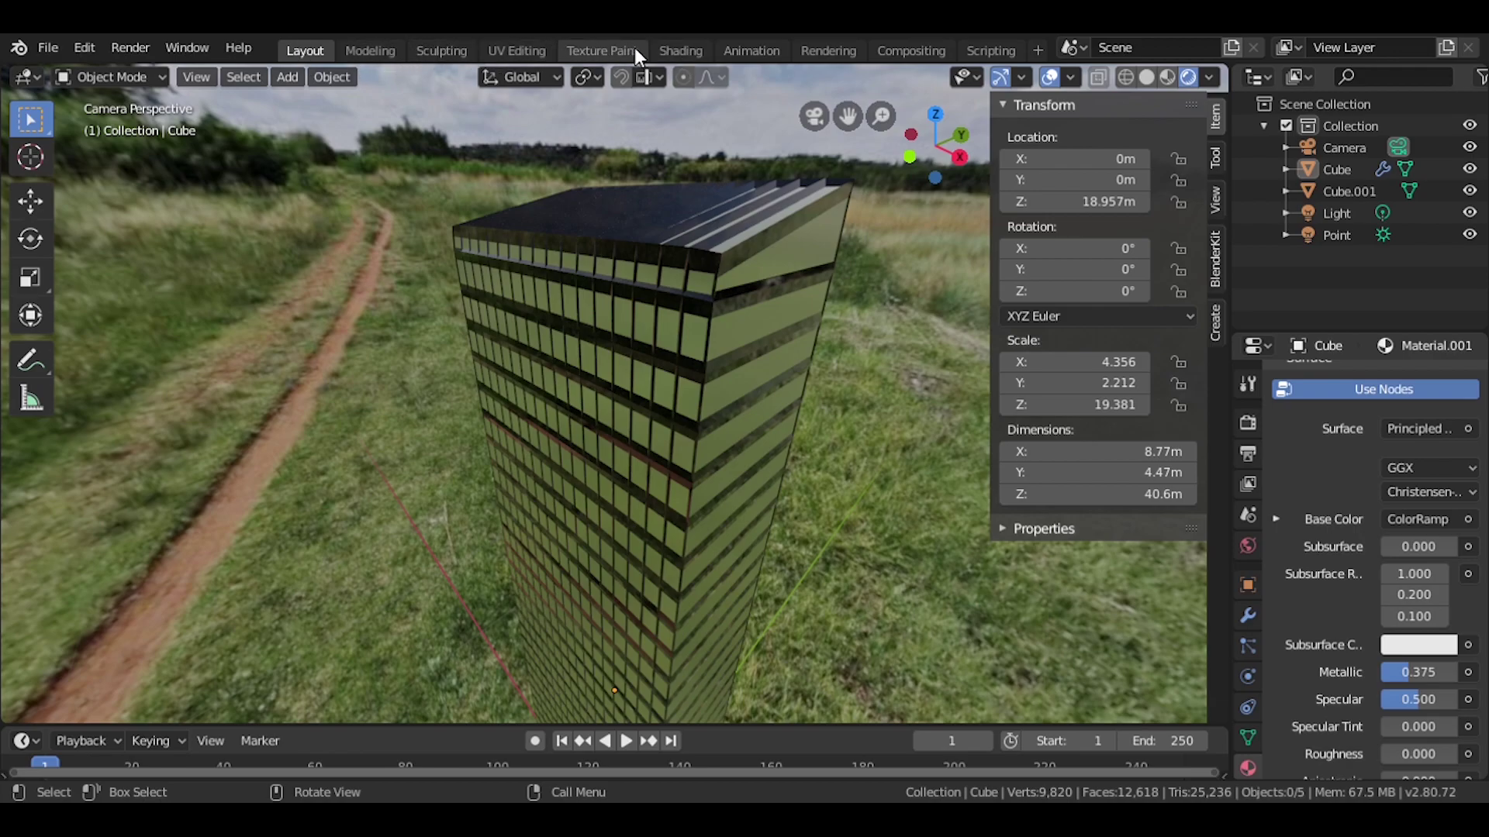
Load syferfontein_6d_clear_8k_oceanmod.hdr from the once more folder into the World Environment Texture
left_click(680, 50)
left_click(321, 486)
left_click(326, 527)
scroll(591, 574, "up", 3)
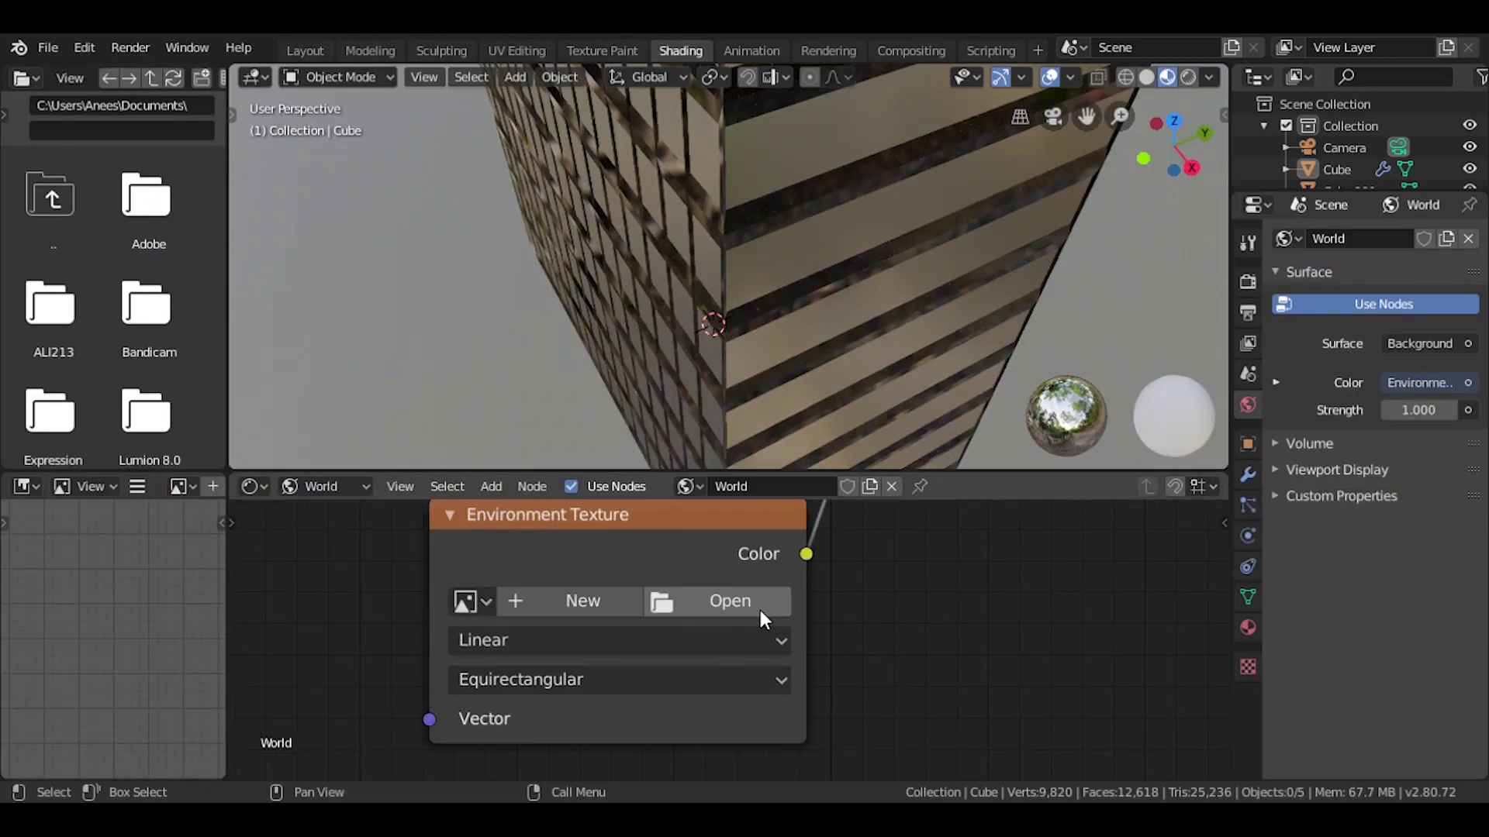
left_click(760, 611)
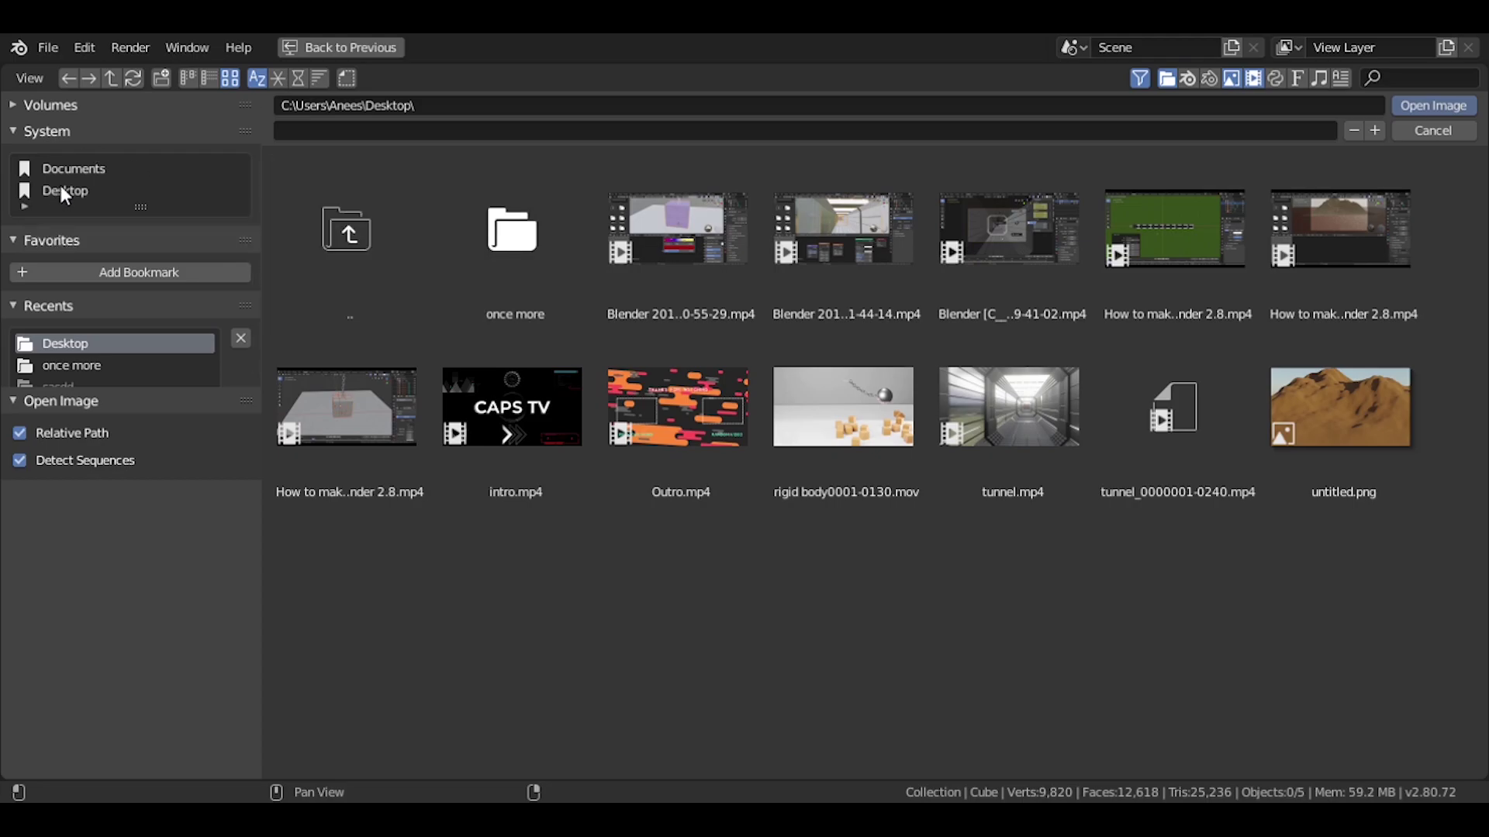
left_click(527, 242)
scroll(590, 371, "down", 5)
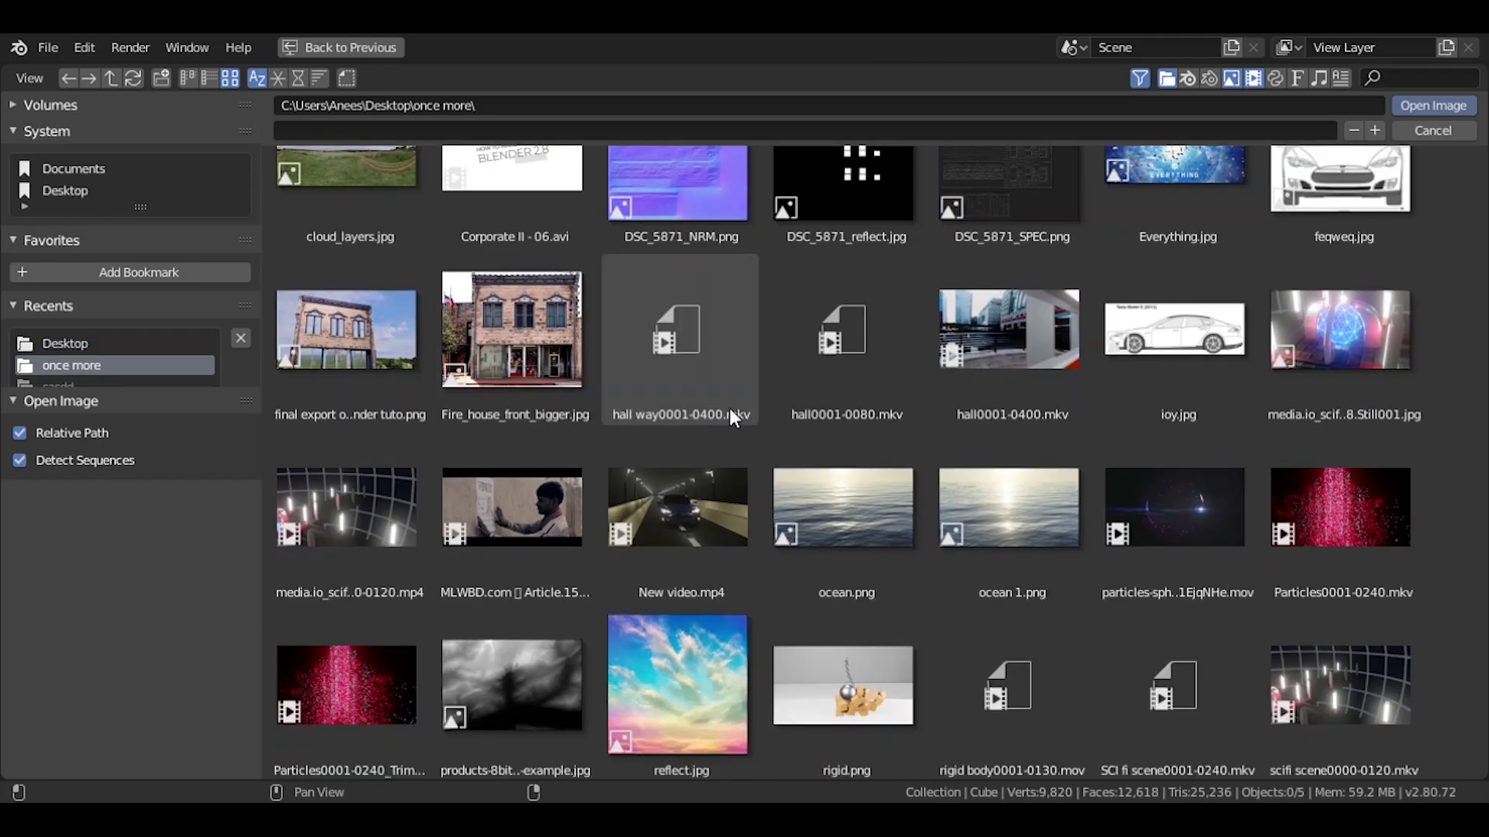
scroll(728, 408, "down", 4)
left_click(849, 515)
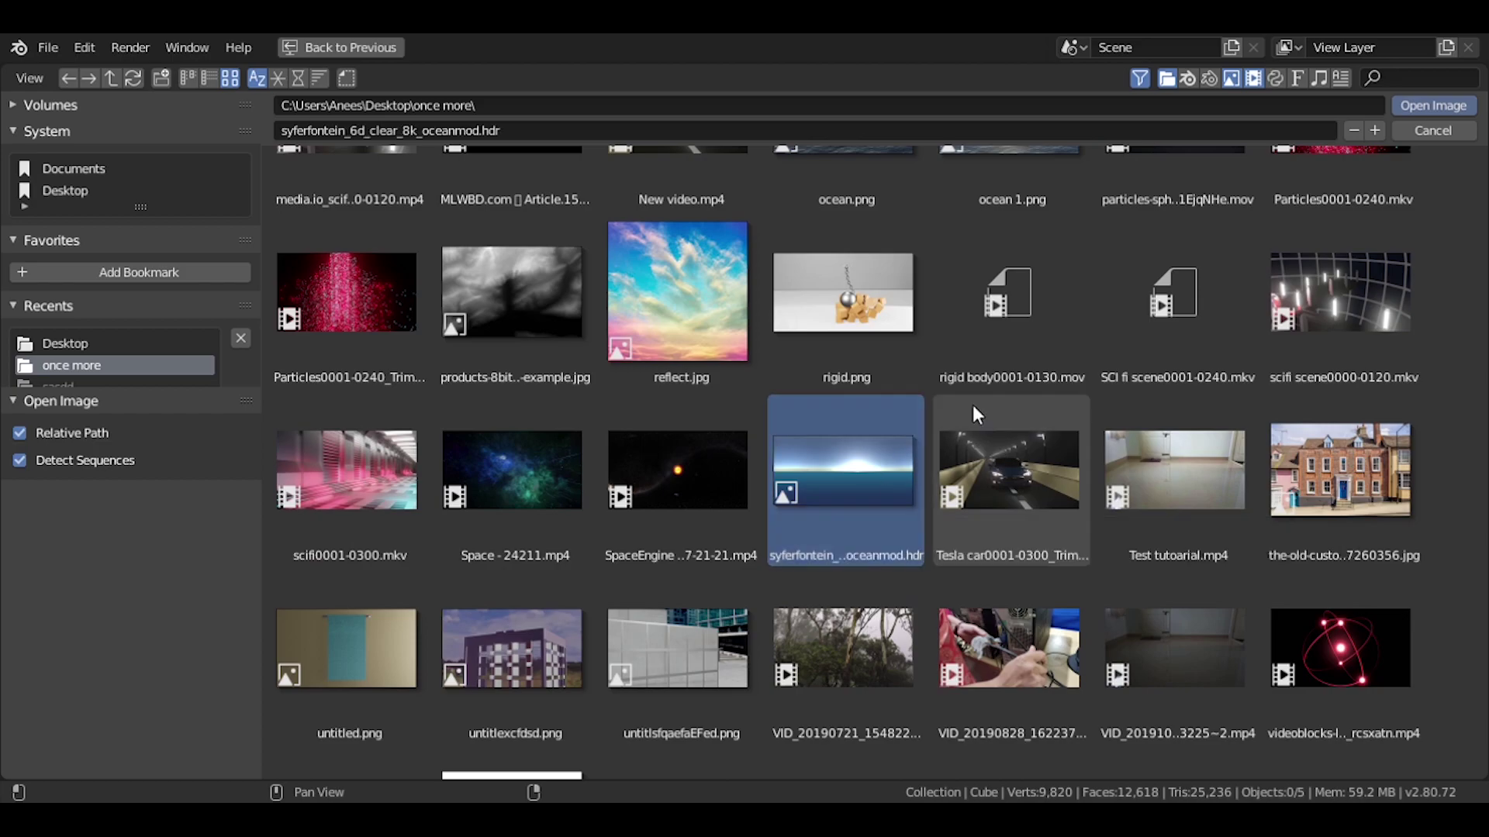
left_click(1433, 105)
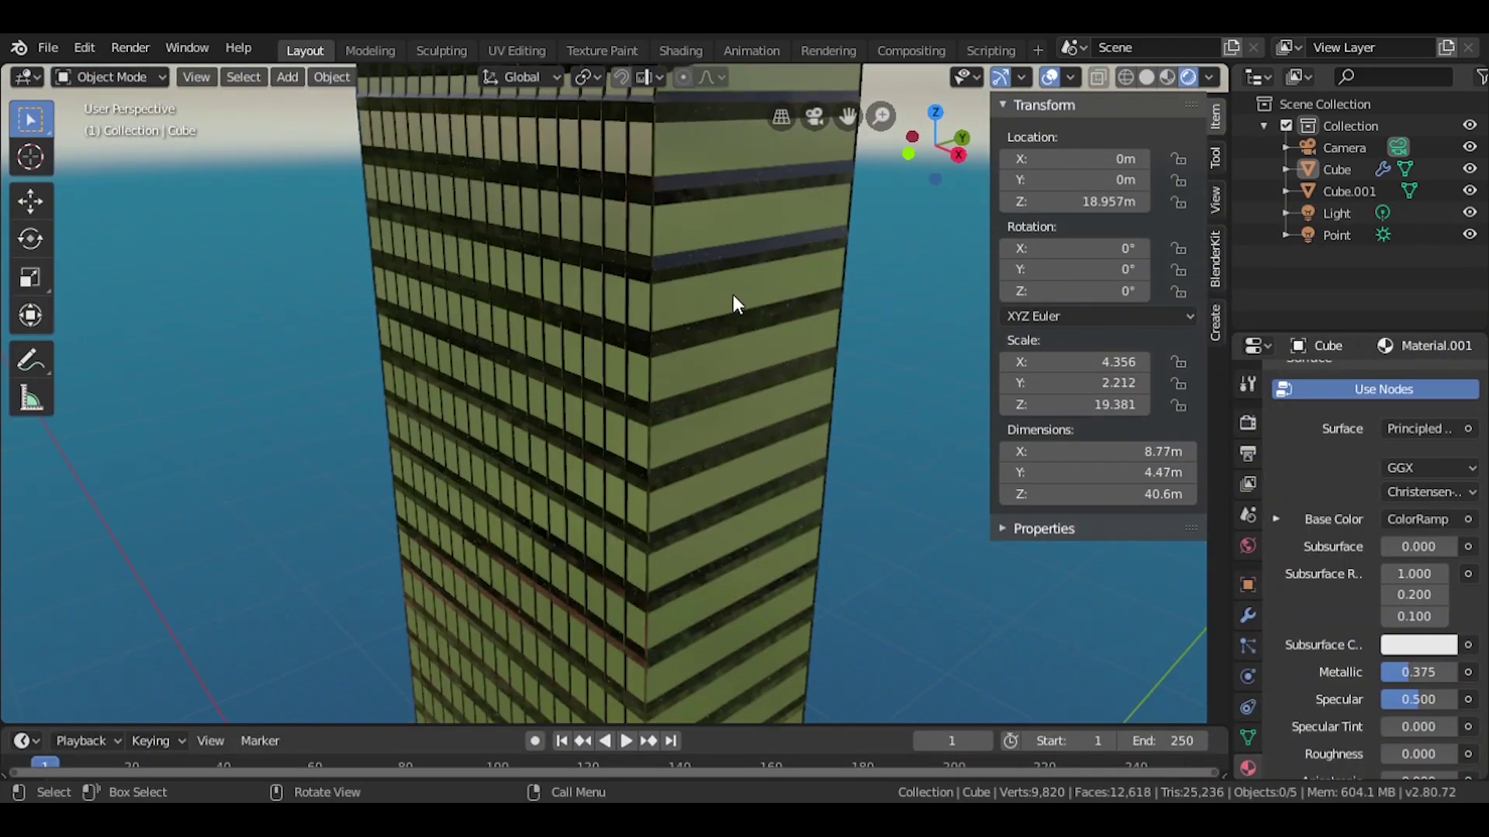
Add a plane under the tower and scale it by 45
key("grave")
left_click(679, 356)
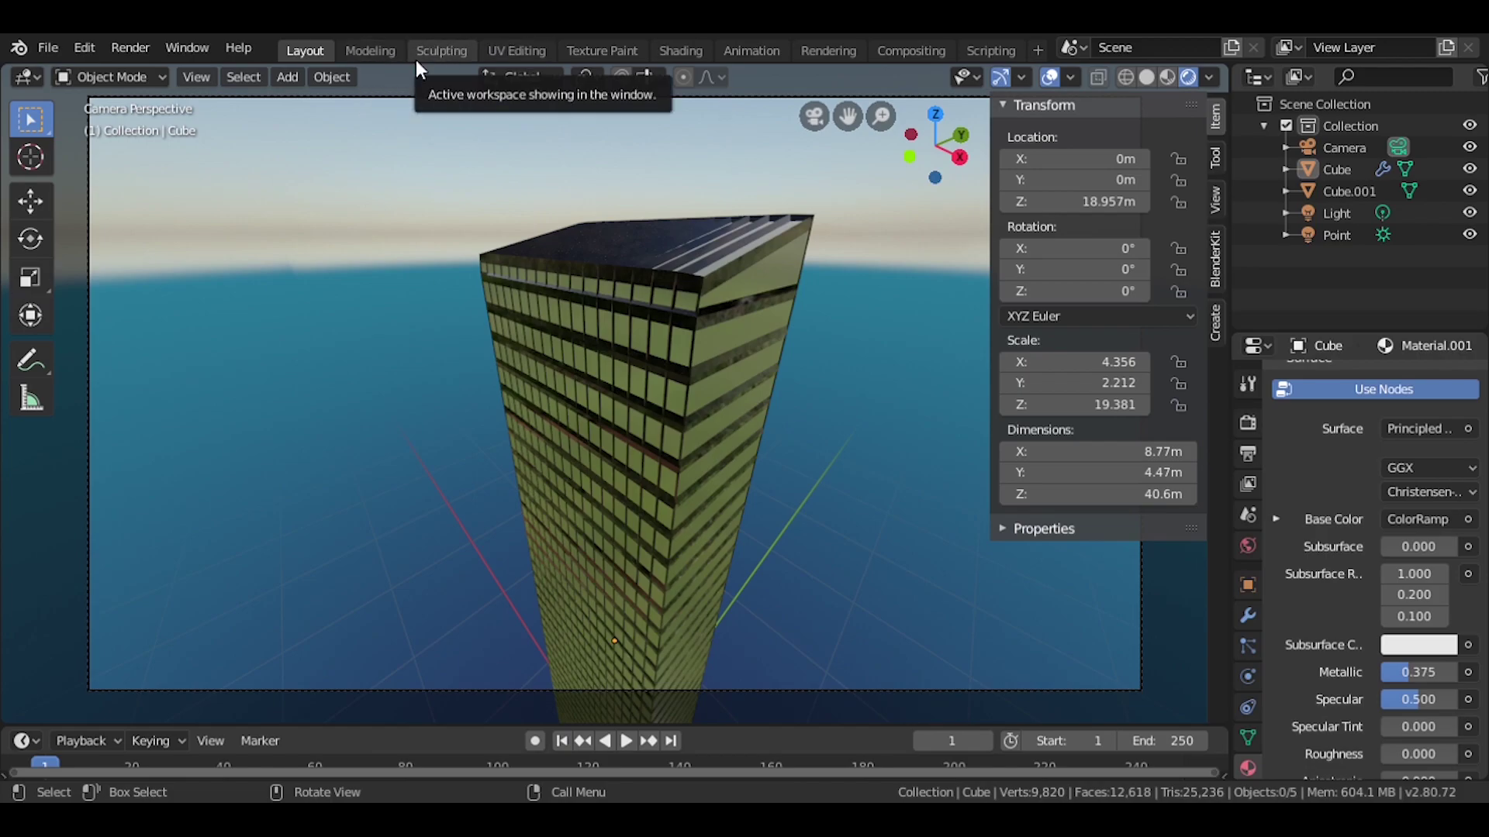
middle_click_drag(543, 232, 812, 404)
scroll(697, 543, "down", 5)
key("shift+a")
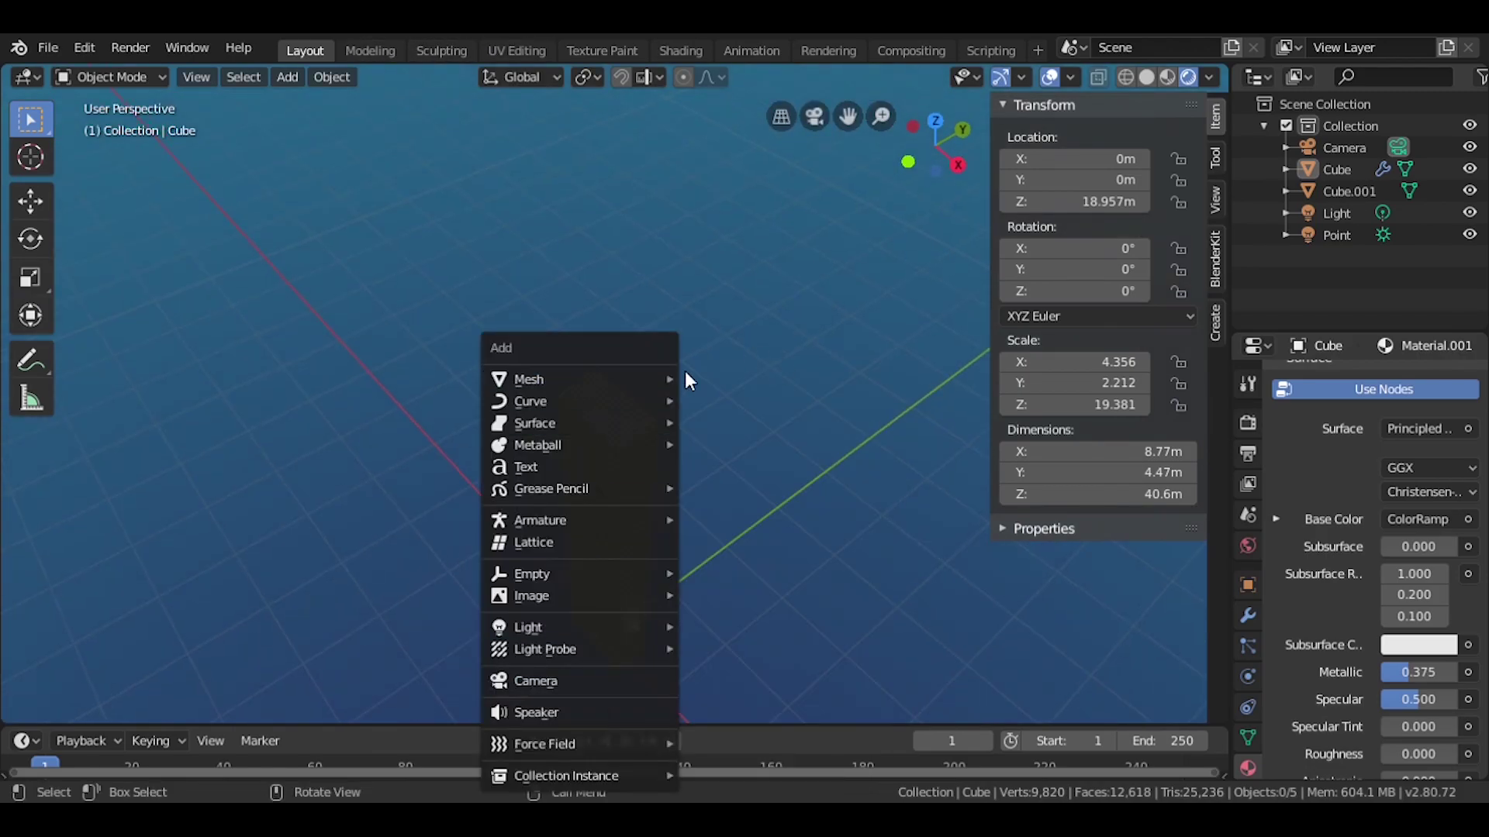
left_click(721, 379)
type("s45")
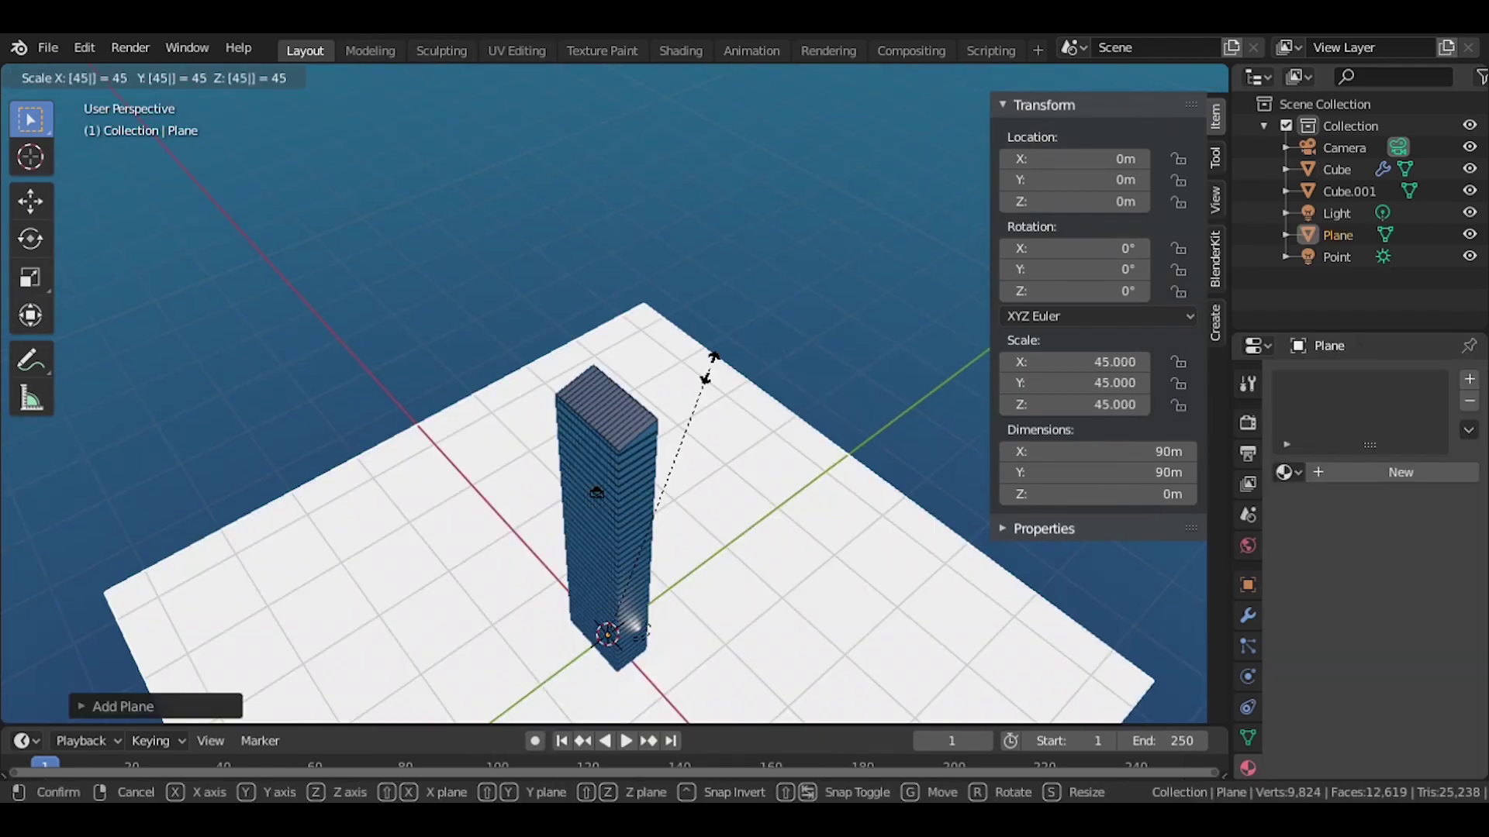
key("Return")
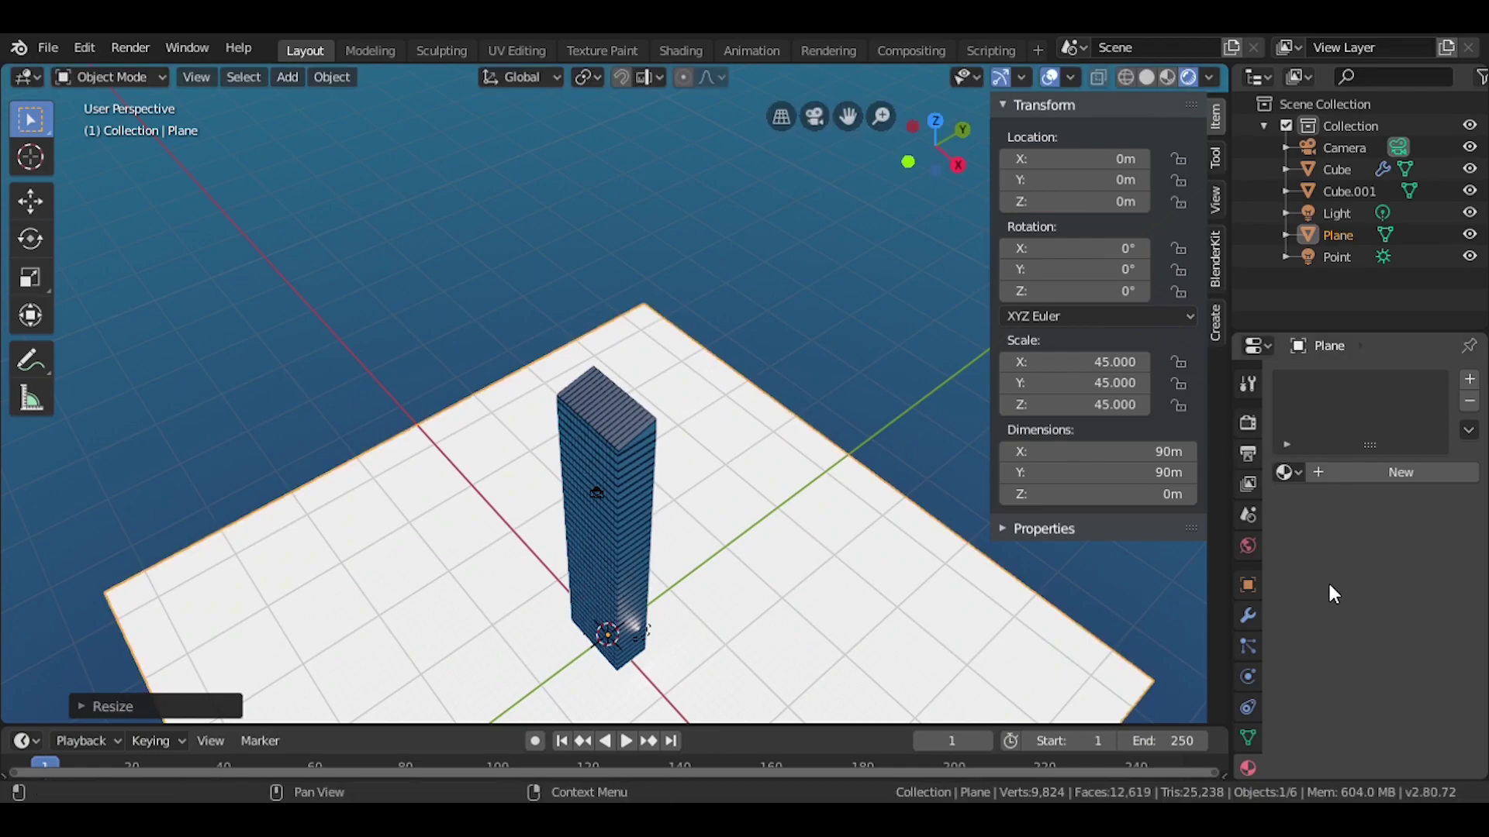
Assign Material.001 to the plane, save the file, and return to camera view
left_click(1289, 472)
left_click(1241, 519)
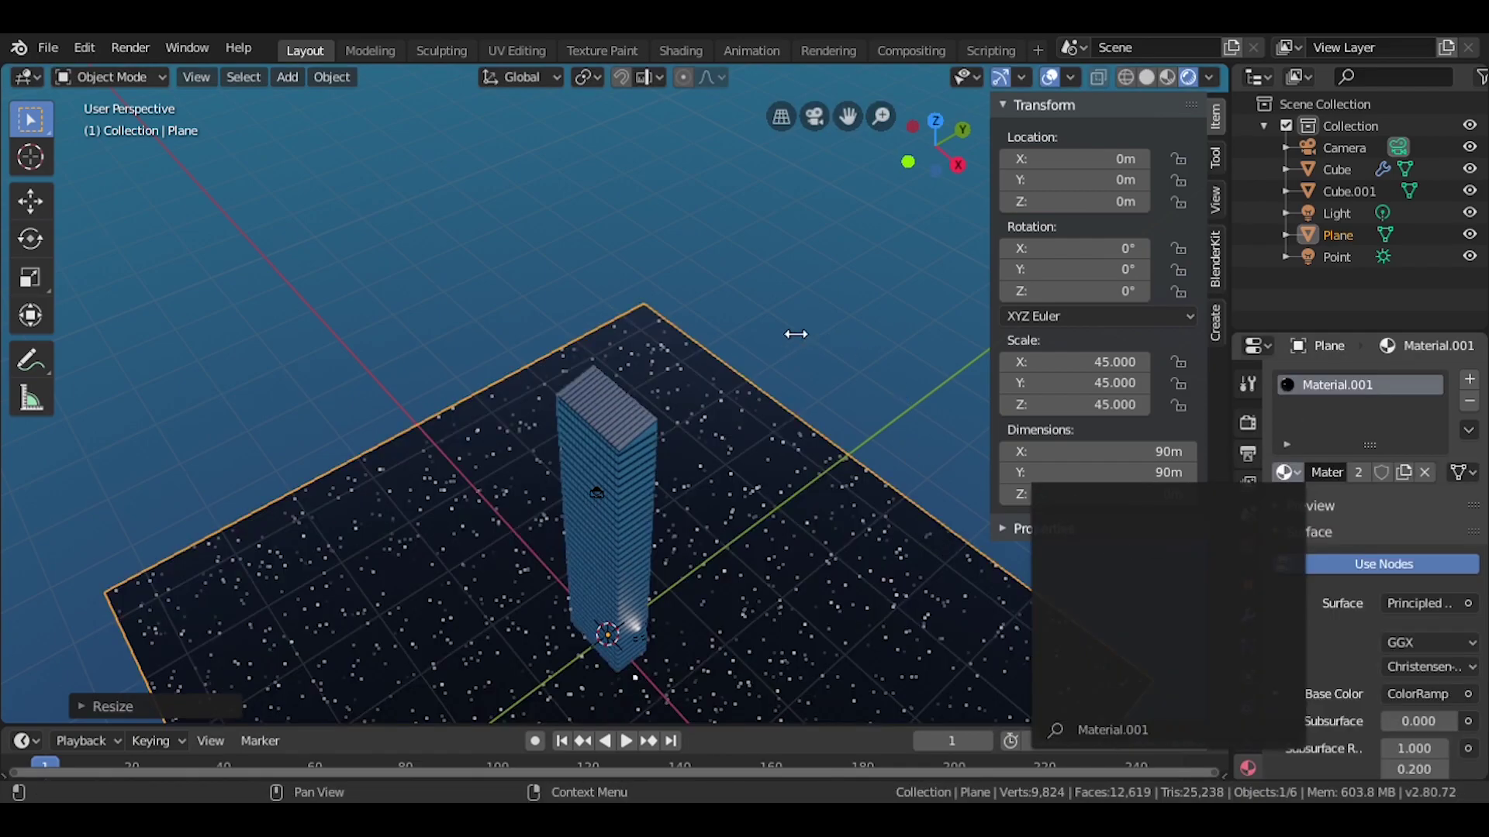
key("ctrl+s")
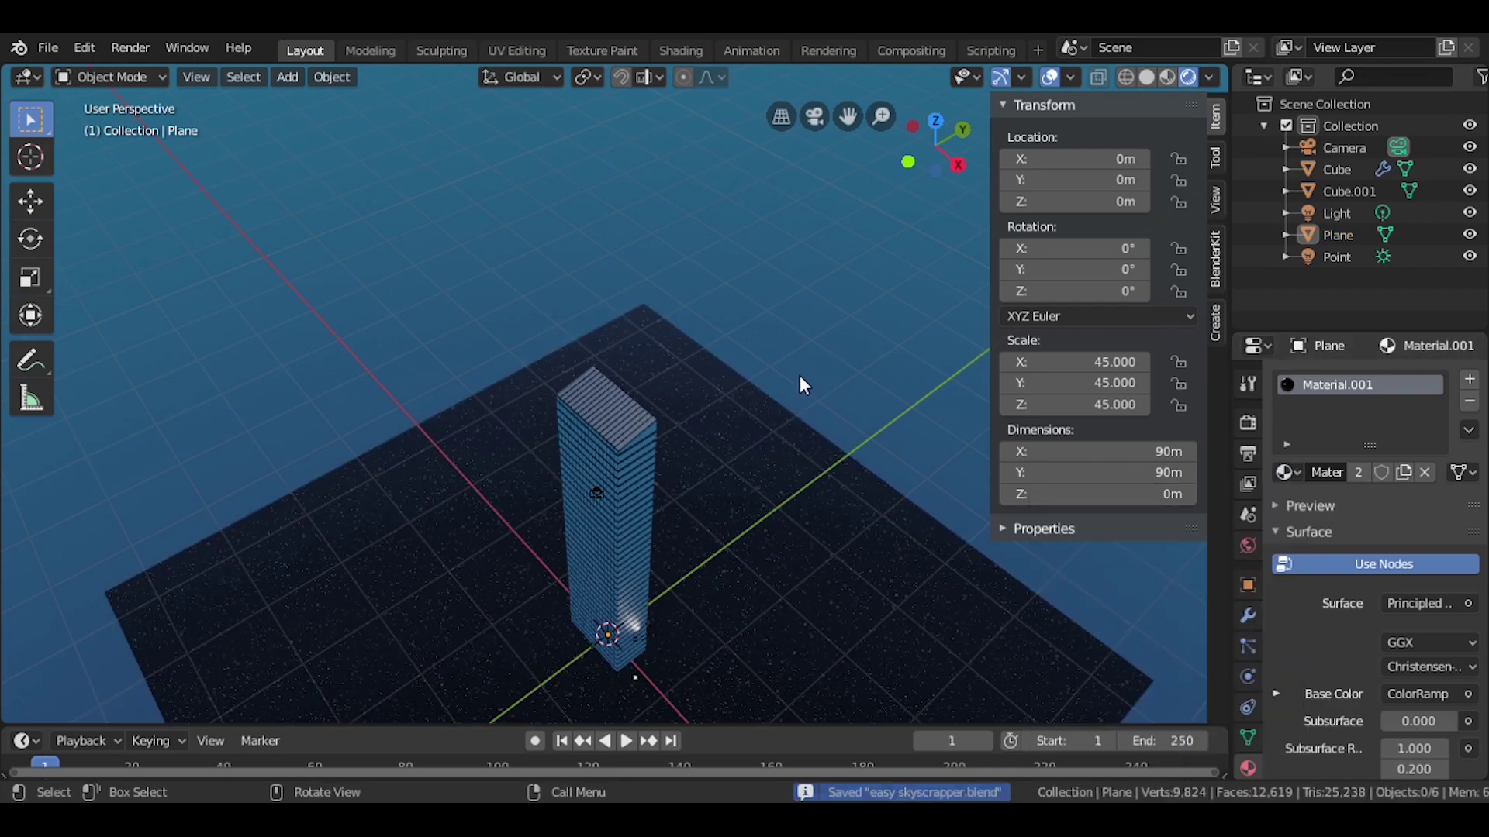
left_click(799, 376)
key("KP_0")
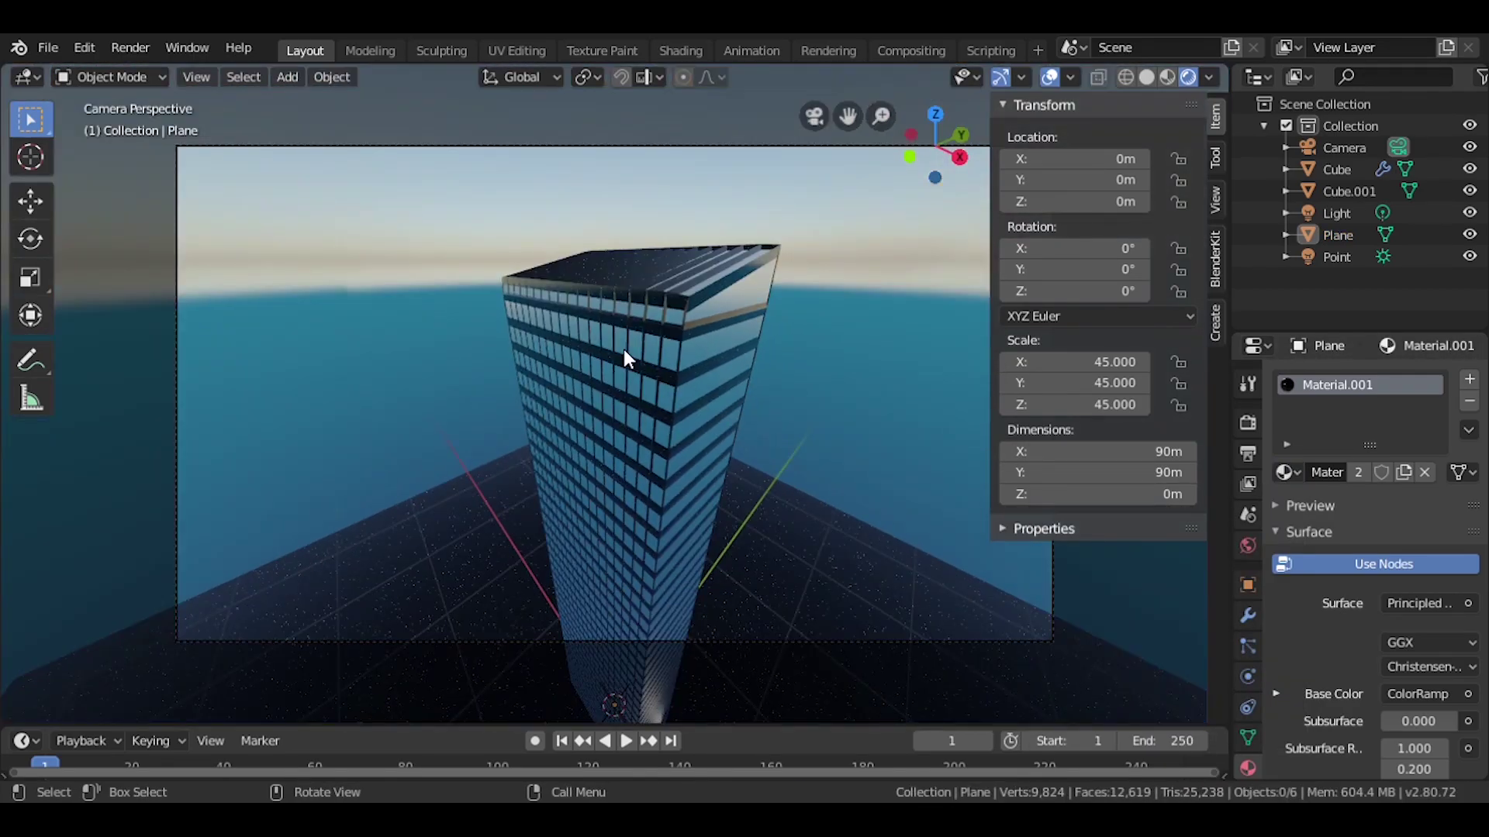
Render the camera frame with Render Image and view the result in the Rendering workspace
left_click(130, 47)
left_click(173, 66)
left_click(828, 50)
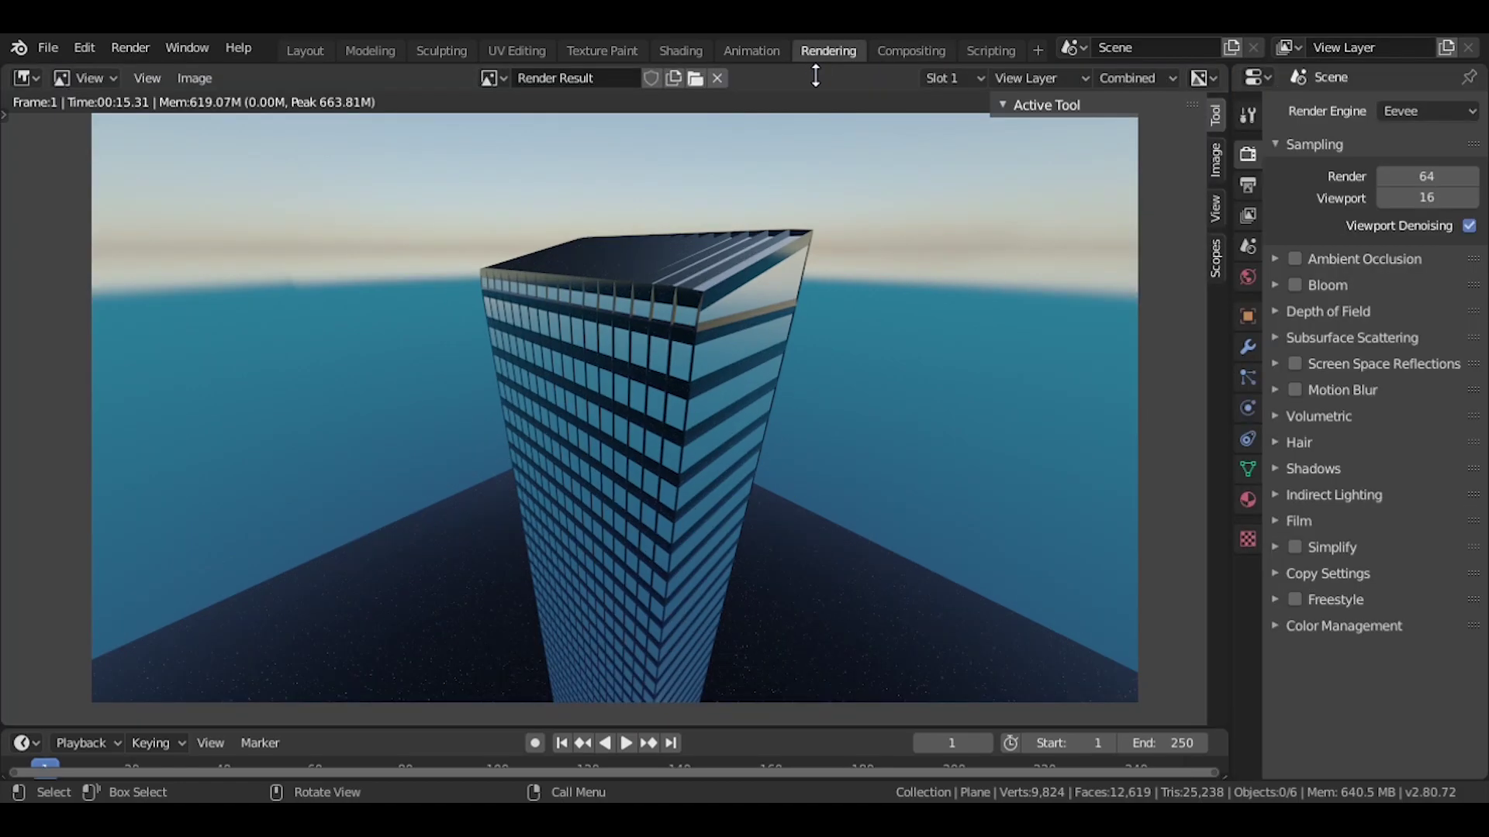
left_click(194, 77)
Save the render result as skyscraper.png, replacing untitled.png, in PNG RGBA format
left_click(233, 236)
left_click(326, 137)
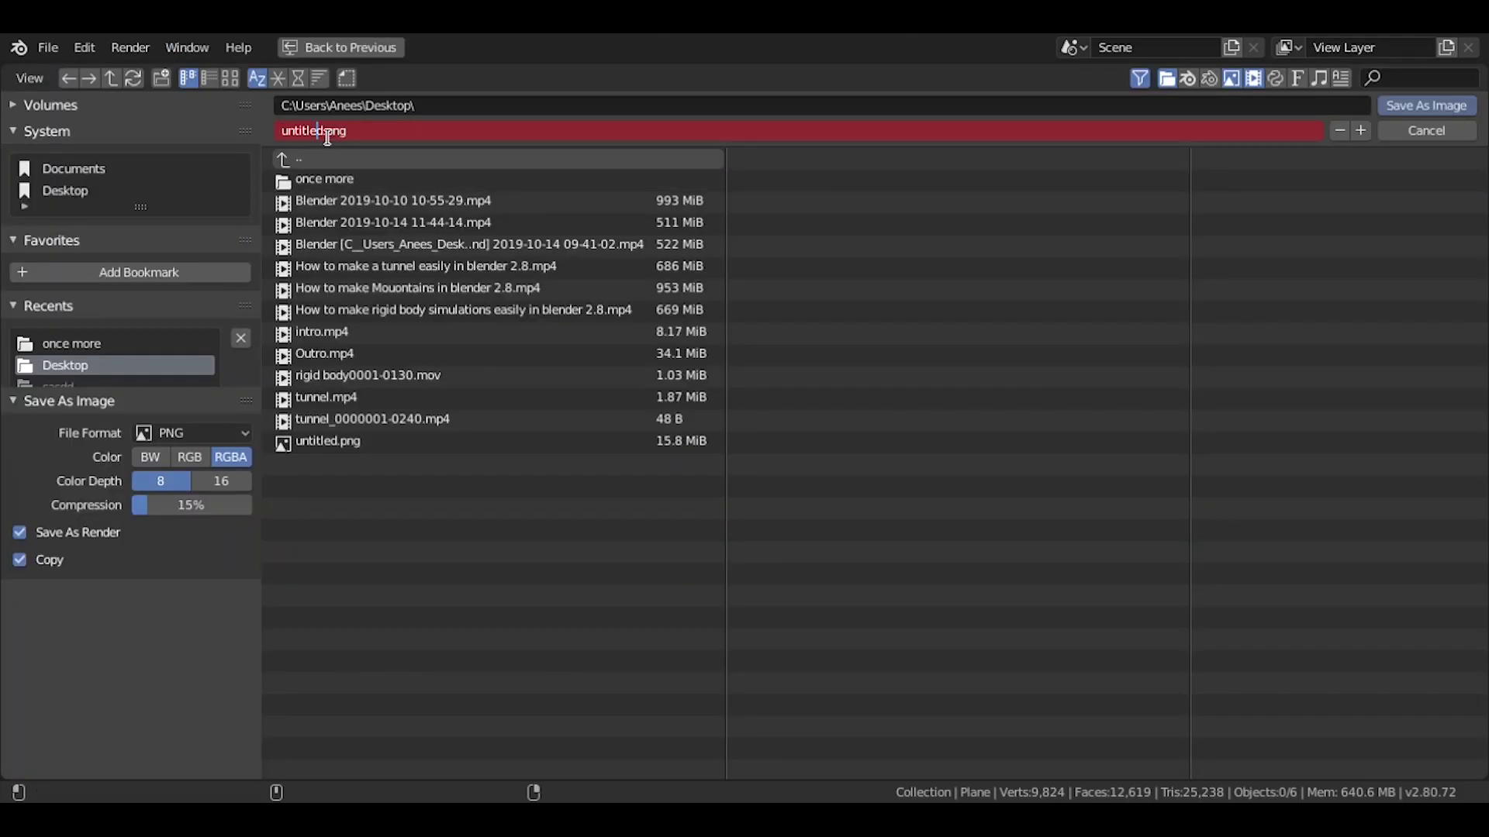
type("skyscrapper")
key("Return")
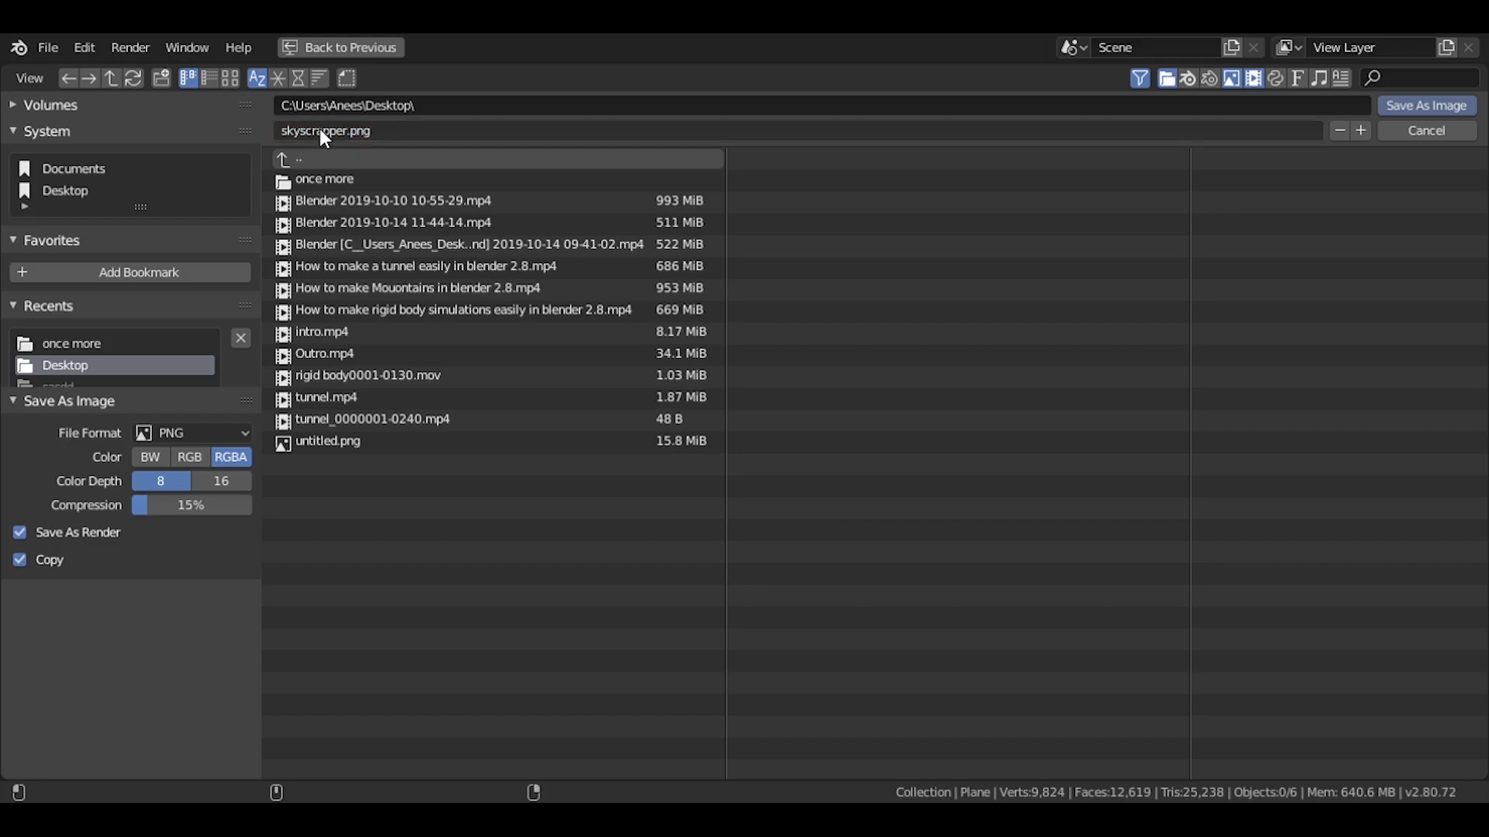